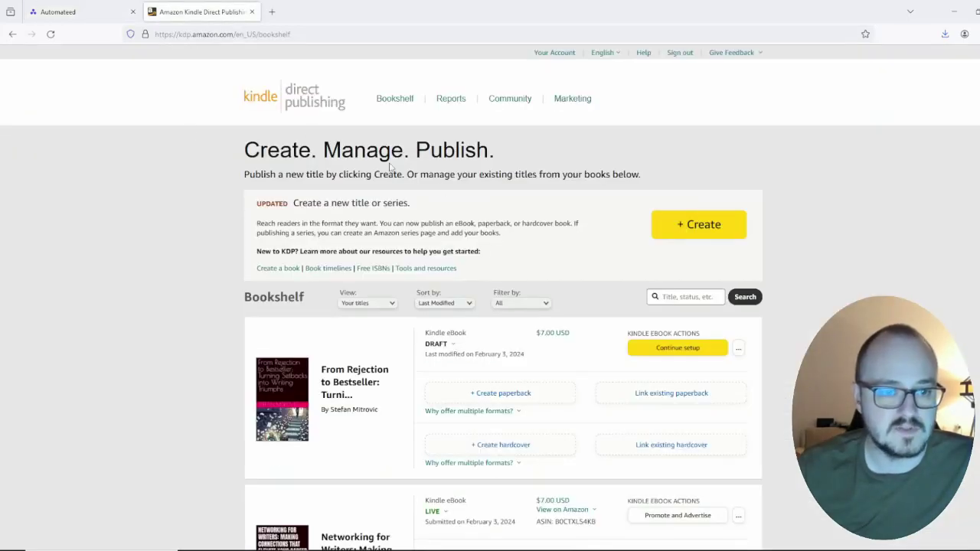
# Step: Glance over the existing KDP bookshelf titles, then move to the Automateed dashboard
pyautogui.scroll(-8, 311, 245)
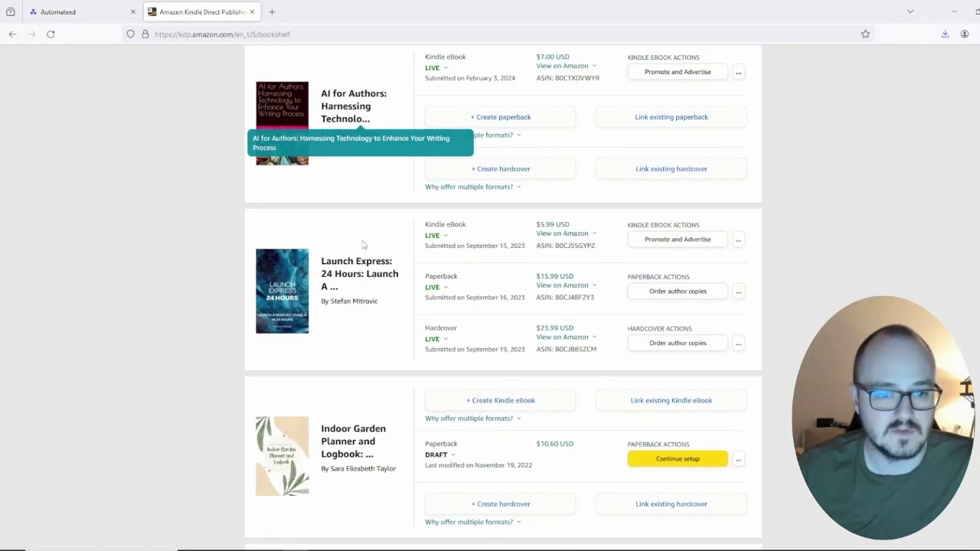
pyautogui.scroll(6, 363, 247)
pyautogui.hotkey('ctrl', 'Tab')
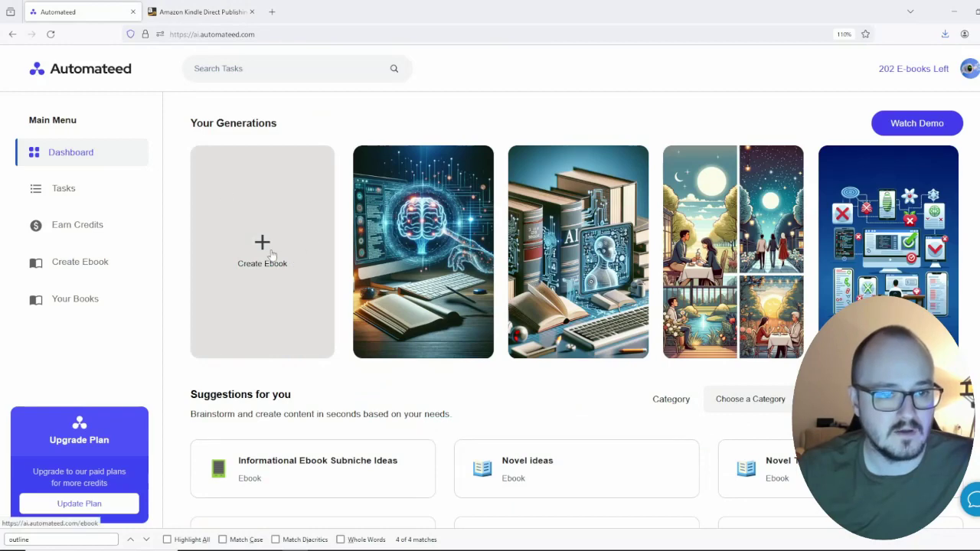
# Step: Start a new ebook titled 'Amazon Publishing' aimed at Digital Marketers
pyautogui.click(267, 253)
pyautogui.click(278, 193)
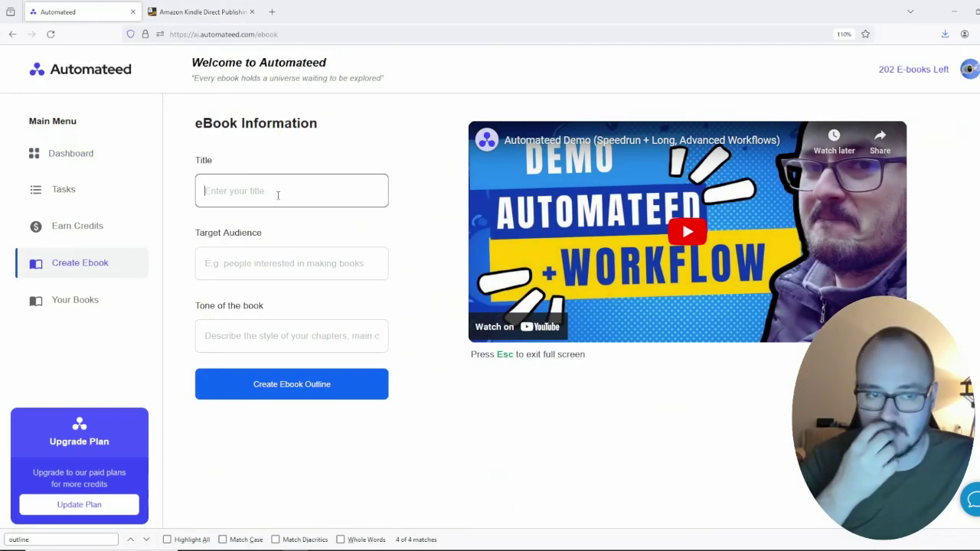
pyautogui.write('Amazon')
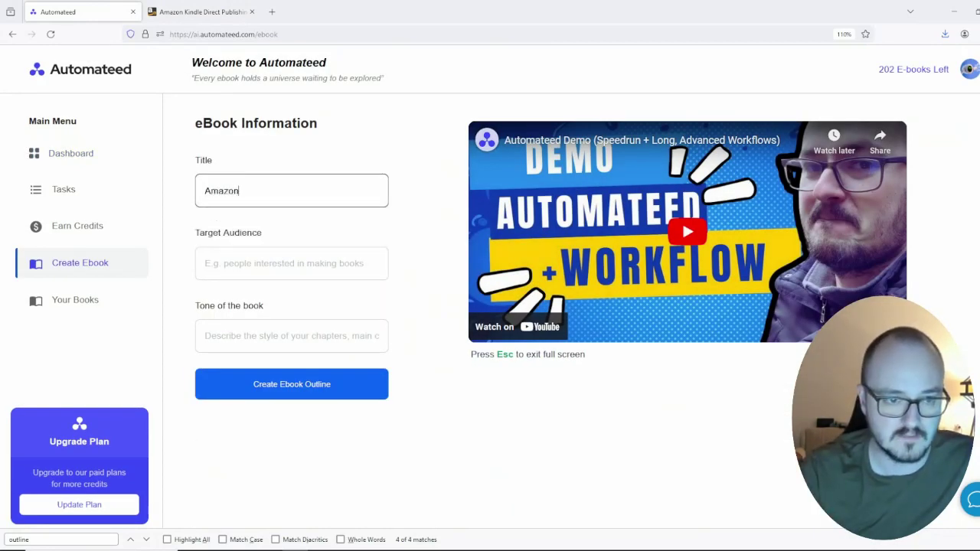
pyautogui.write(' Publishi')
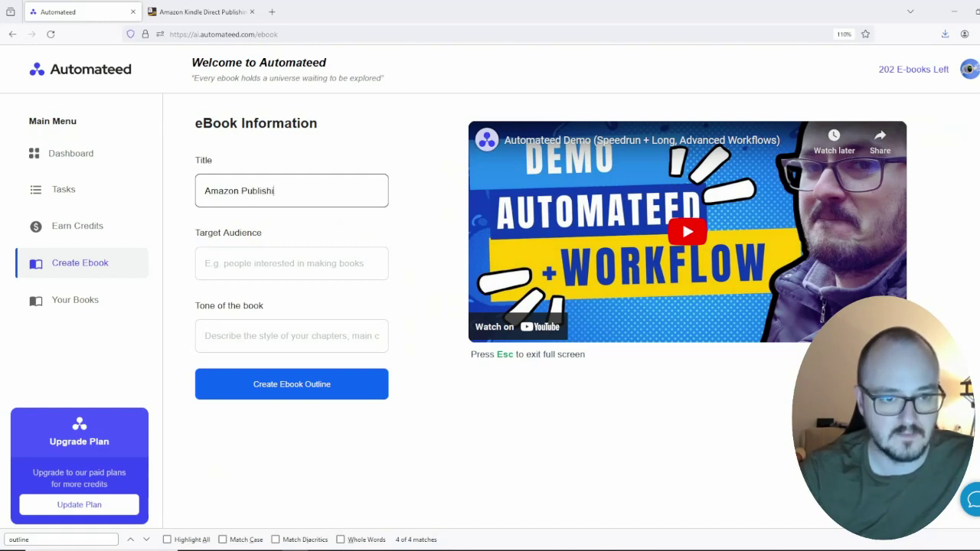
pyautogui.write('ng')
pyautogui.press('Tab')
pyautogui.click(255, 264)
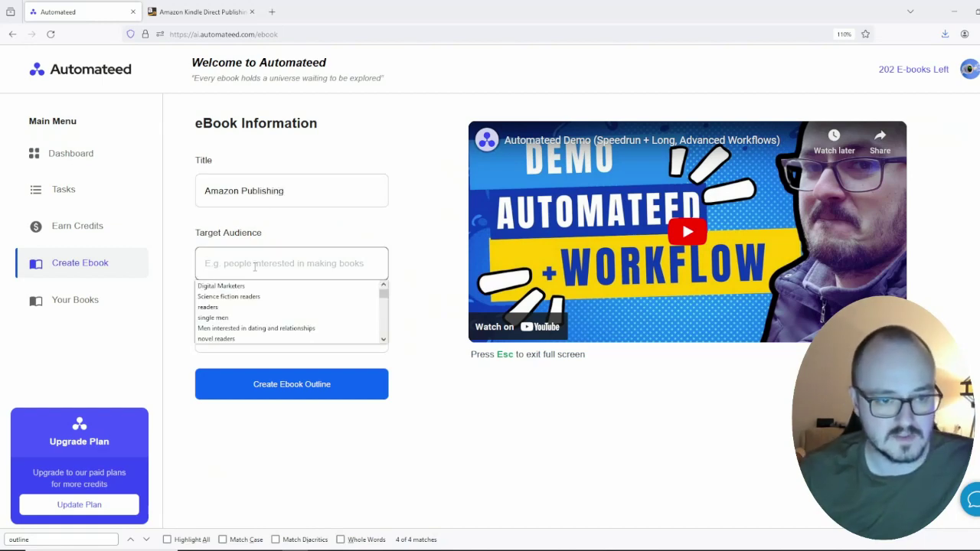
pyautogui.write('D')
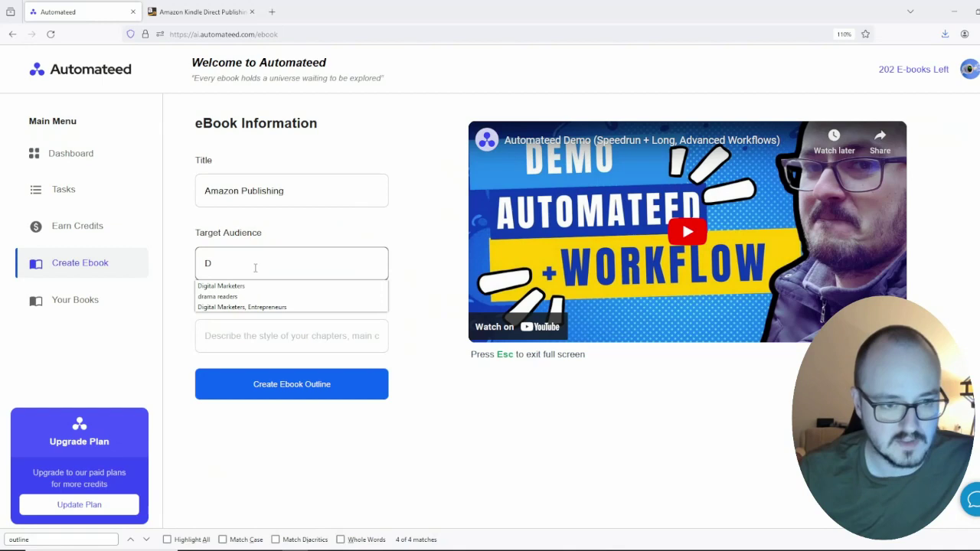
pyautogui.click(260, 284)
# Step: Set the book's tone to the saved engaging, motivating first-person entry
pyautogui.click(287, 325)
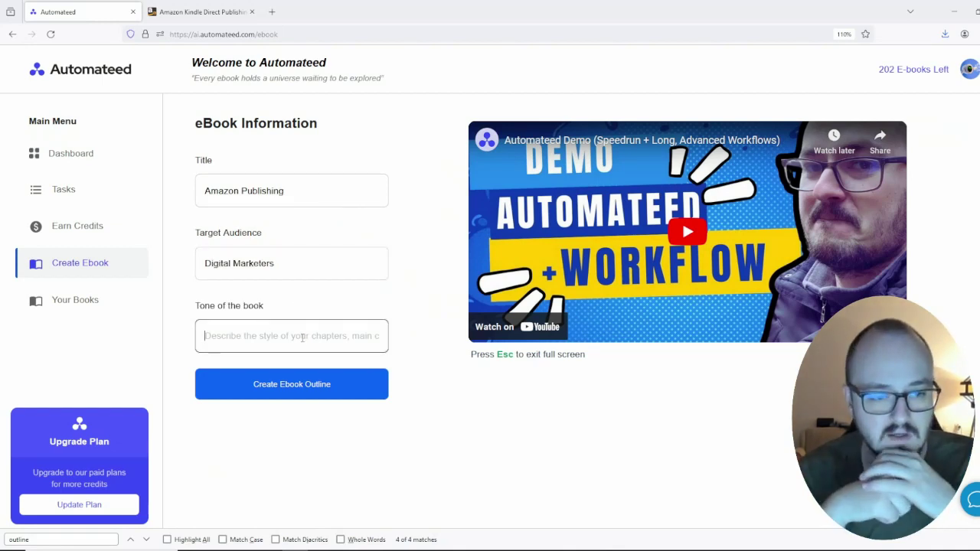
pyautogui.write('fr')
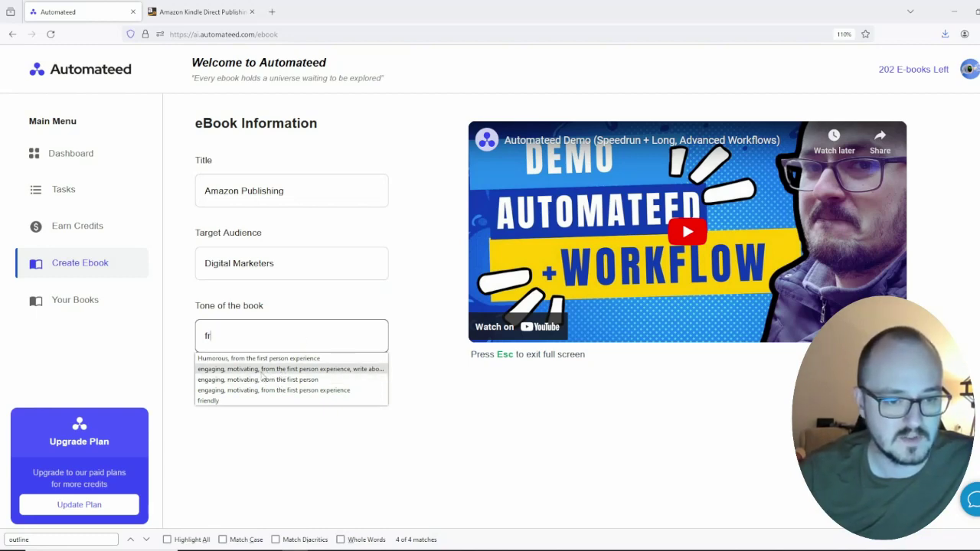
pyautogui.click(263, 375)
pyautogui.moveTo(312, 337); pyautogui.dragTo(384, 339)
pyautogui.click(278, 335)
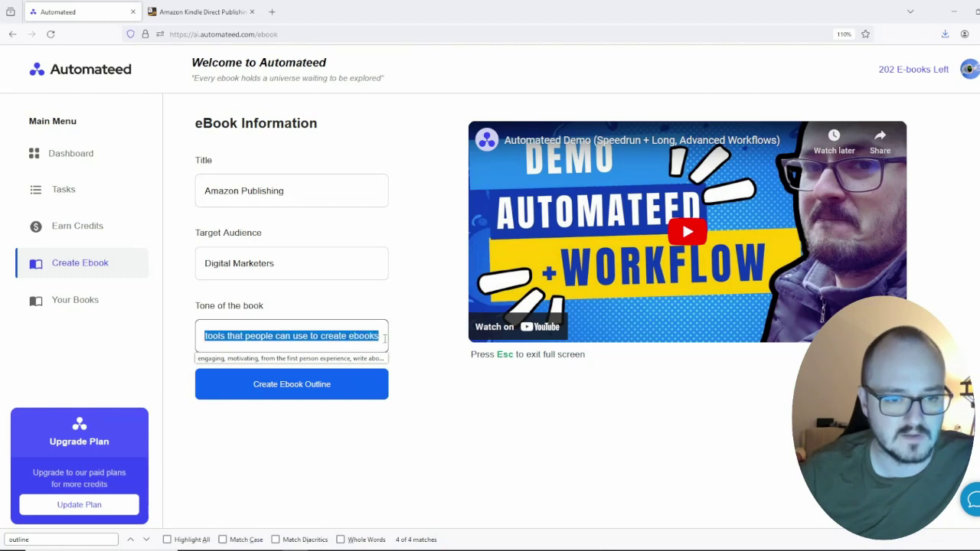
pyautogui.click(393, 346)
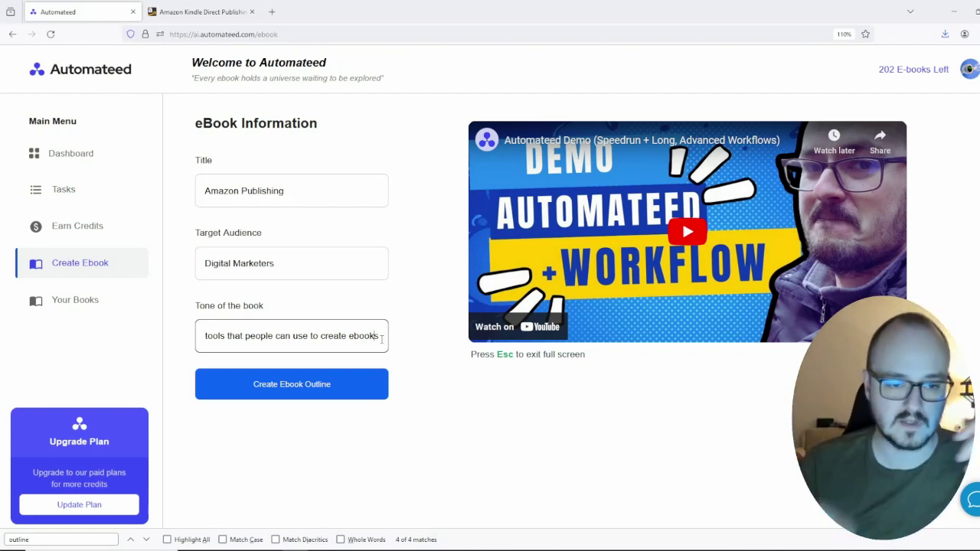
pyautogui.tripleClick(384, 341)
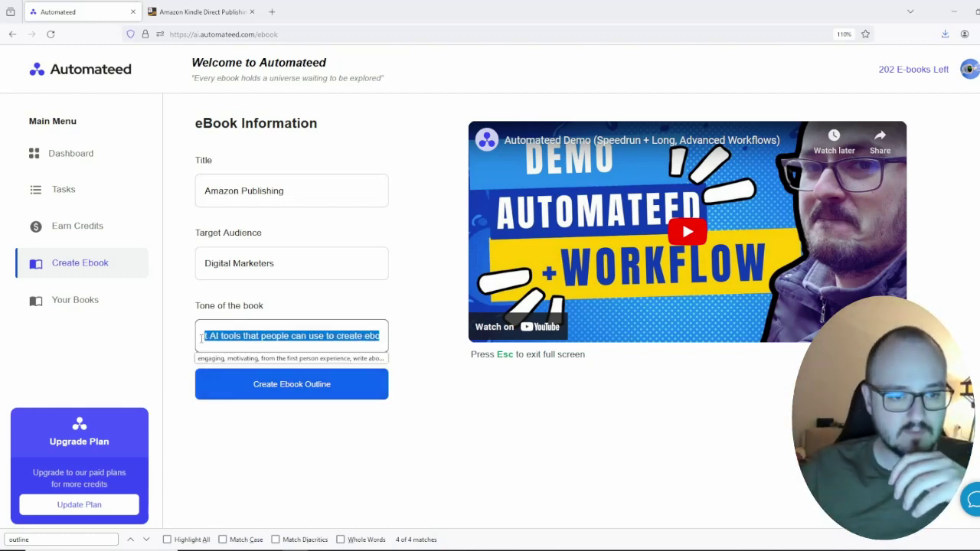
pyautogui.press('Down')
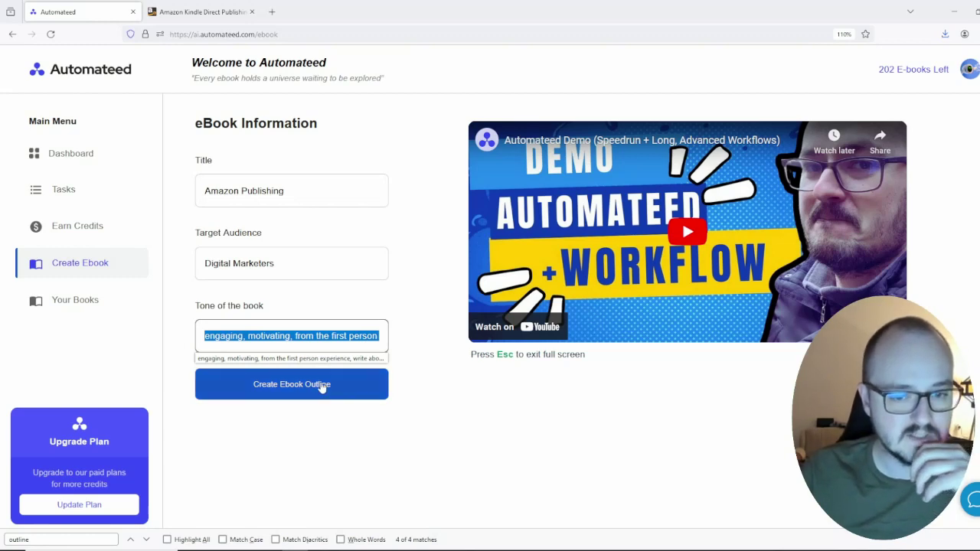
# Step: Generate the ebook outline and scroll through the ten AI-tools chapters
pyautogui.click(322, 388)
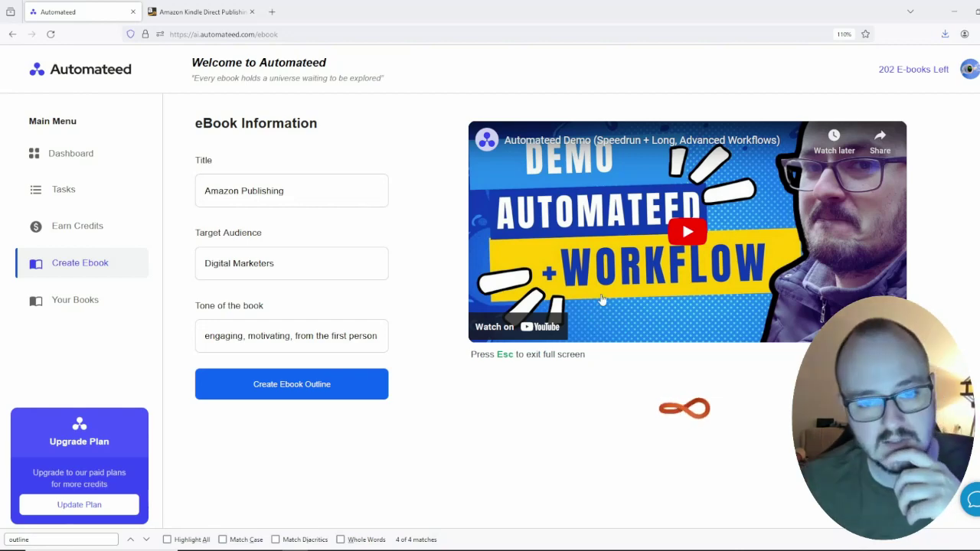
pyautogui.scroll(-5, 651, 264)
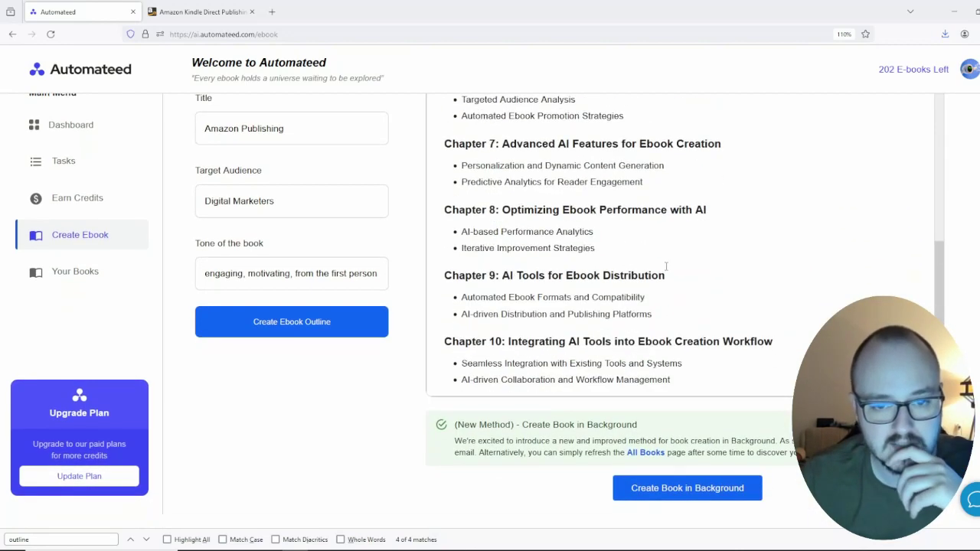
pyautogui.scroll(2, 344, 322)
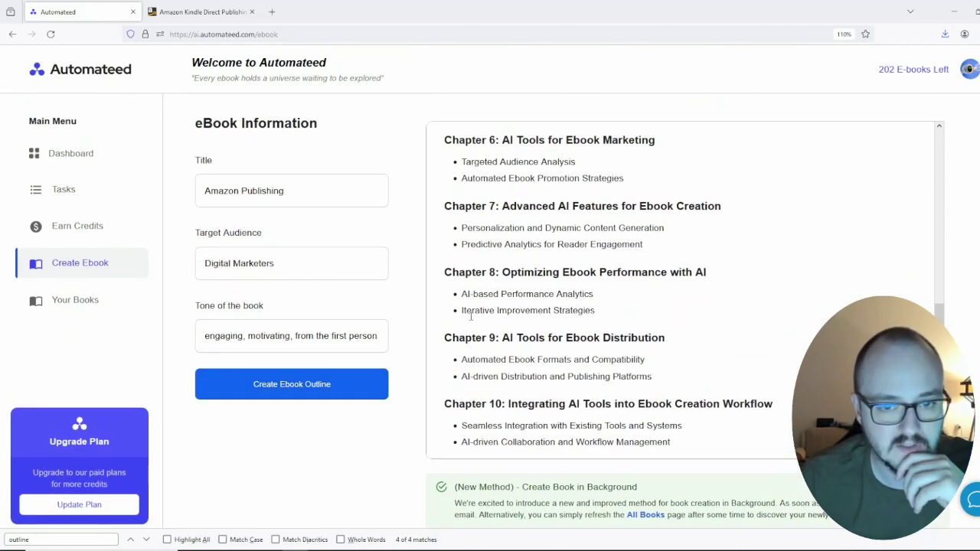
pyautogui.scroll(6, 548, 284)
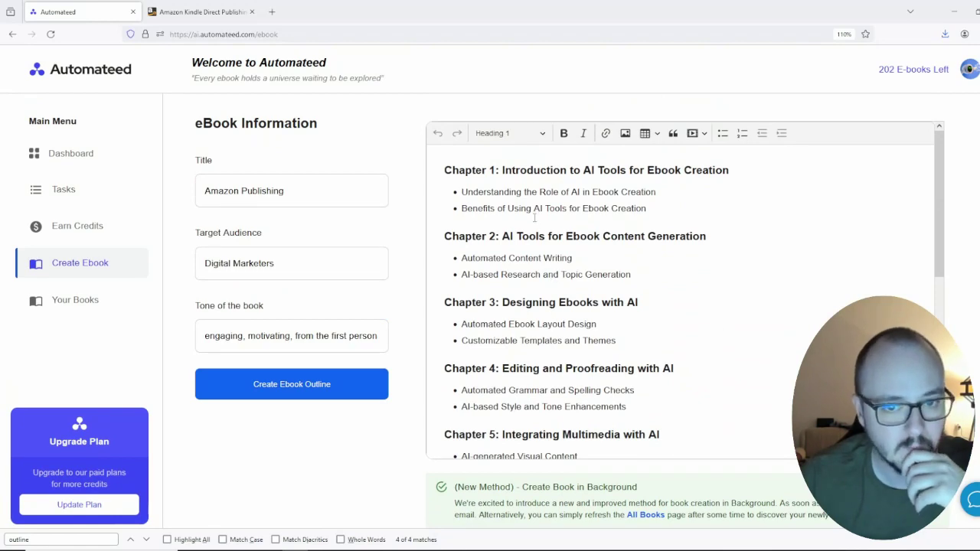
# Step: Inspect the Chapter 1 heading and bullet points in the outline editor
pyautogui.click(660, 208)
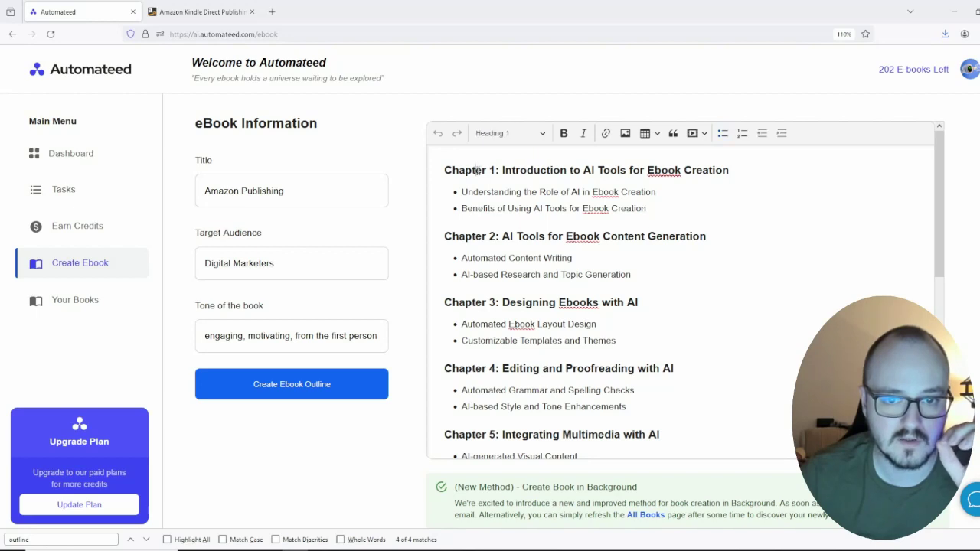
pyautogui.tripleClick(477, 170)
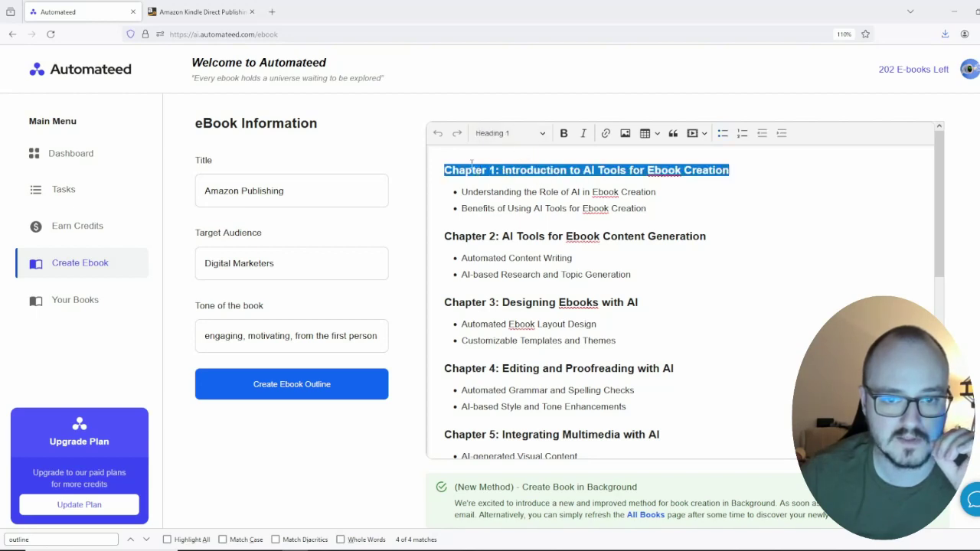
pyautogui.moveTo(444, 170); pyautogui.dragTo(730, 170)
pyautogui.click(591, 192)
pyautogui.moveTo(647, 208); pyautogui.dragTo(461, 192)
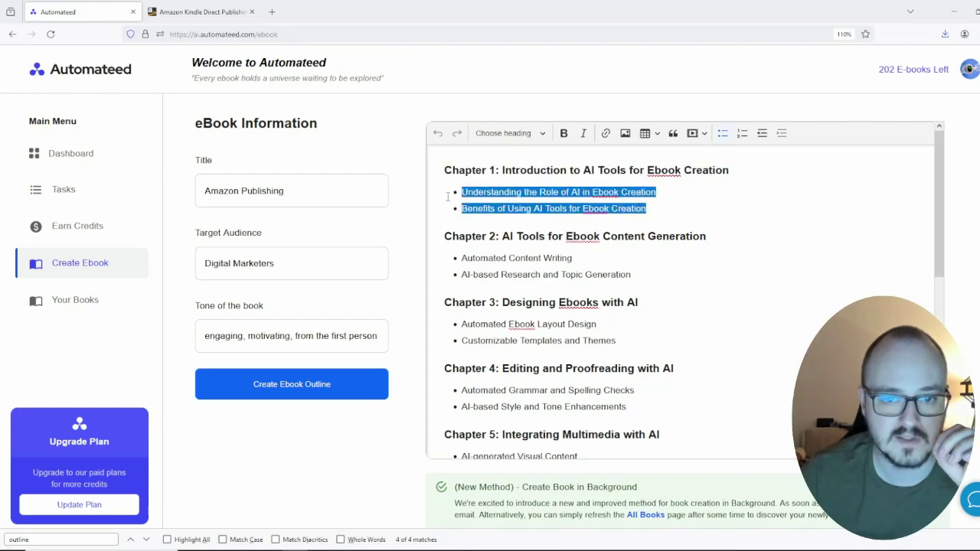
pyautogui.click(468, 193)
pyautogui.keyDown('shift'); pyautogui.click(659, 208); pyautogui.keyUp('shift')
pyautogui.click(645, 210)
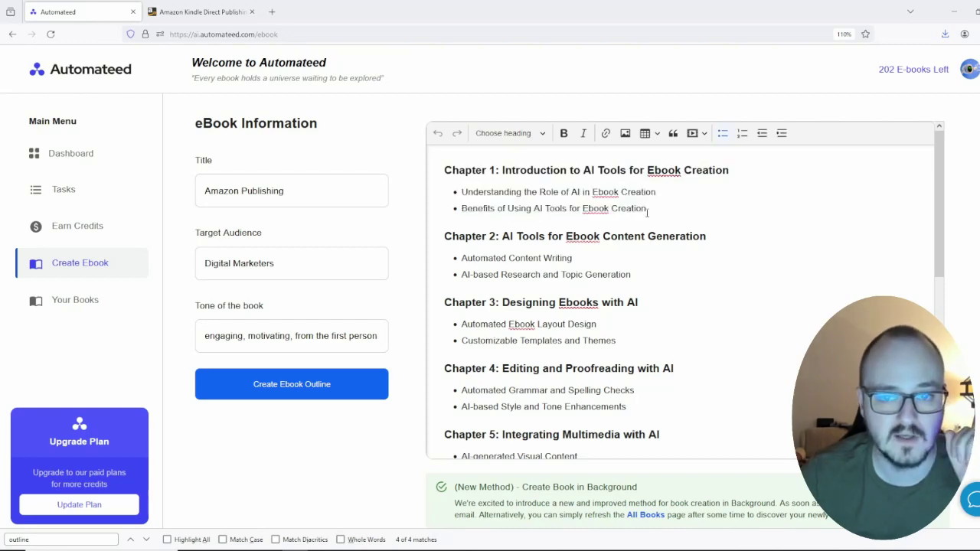
pyautogui.scroll(-5, 557, 243)
pyautogui.scroll(5, 557, 244)
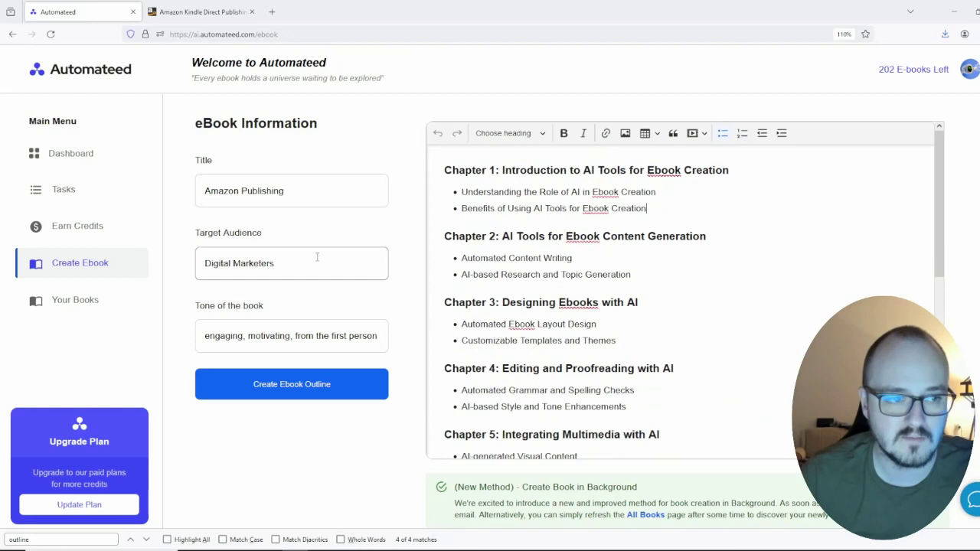
# Step: Open the Informational Ebook Outline task and enter 'Amazon publishing' as the title
pyautogui.click(94, 198)
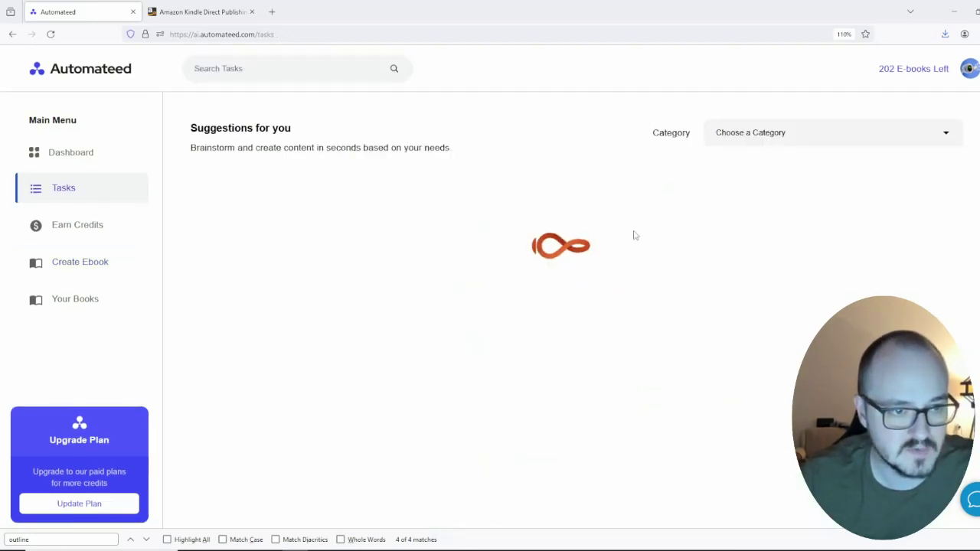
pyautogui.scroll(-15, 765, 329)
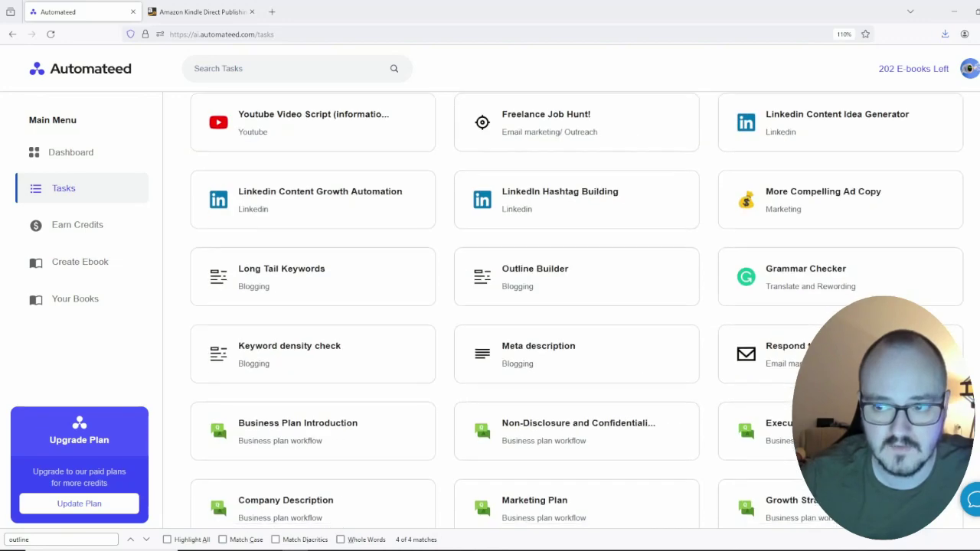
pyautogui.click(586, 497)
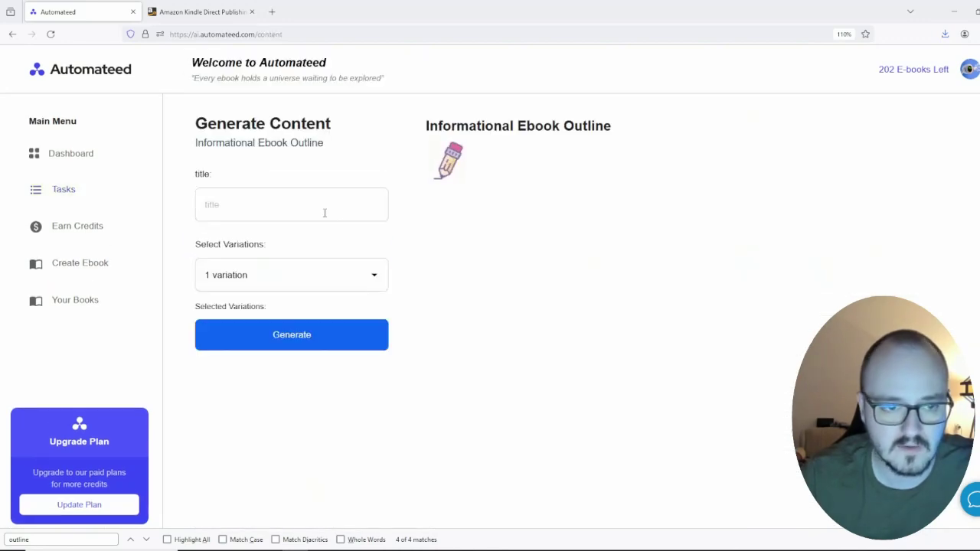
pyautogui.click(295, 206)
pyautogui.write('amazon')
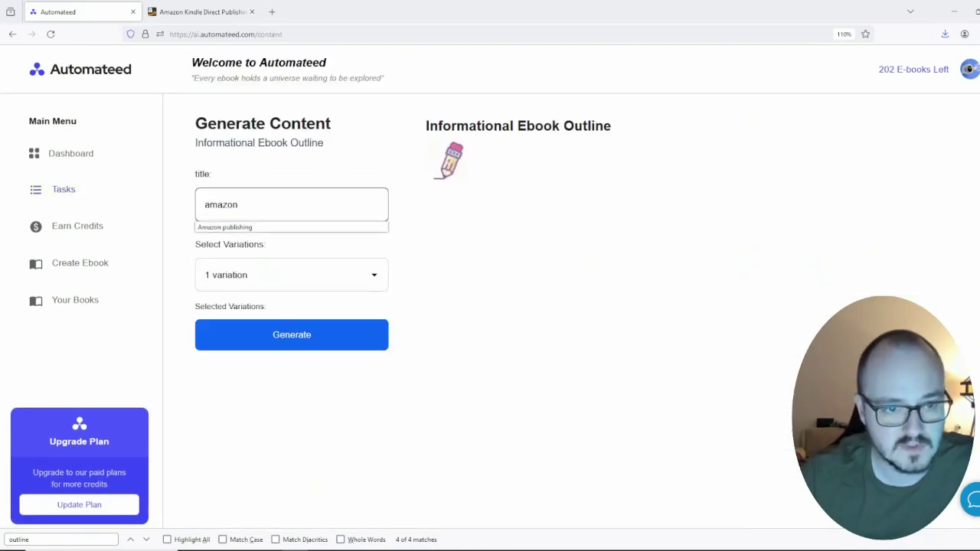
pyautogui.click(291, 228)
# Step: Generate 3 outline variations and scroll through the fifteen-chapter first variation
pyautogui.click(241, 274)
pyautogui.click(241, 337)
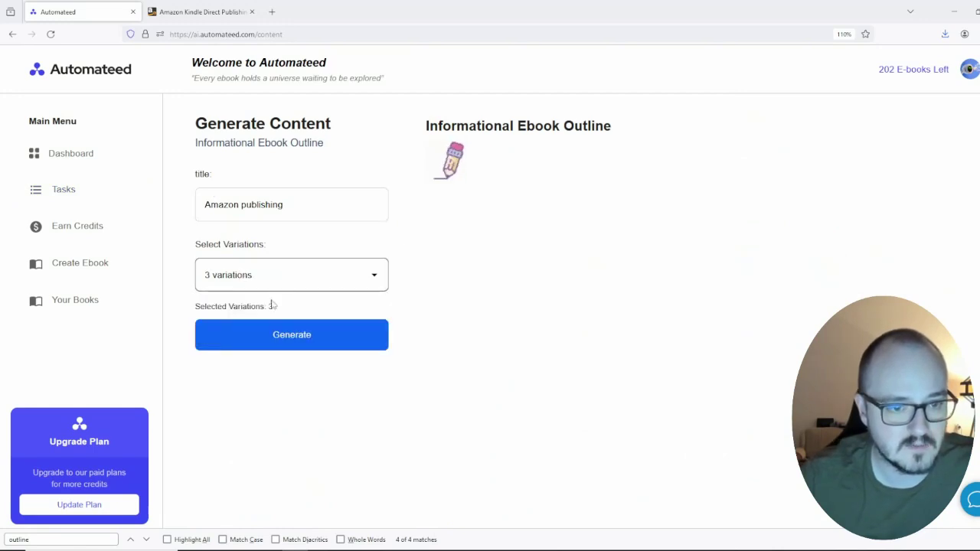
pyautogui.click(291, 331)
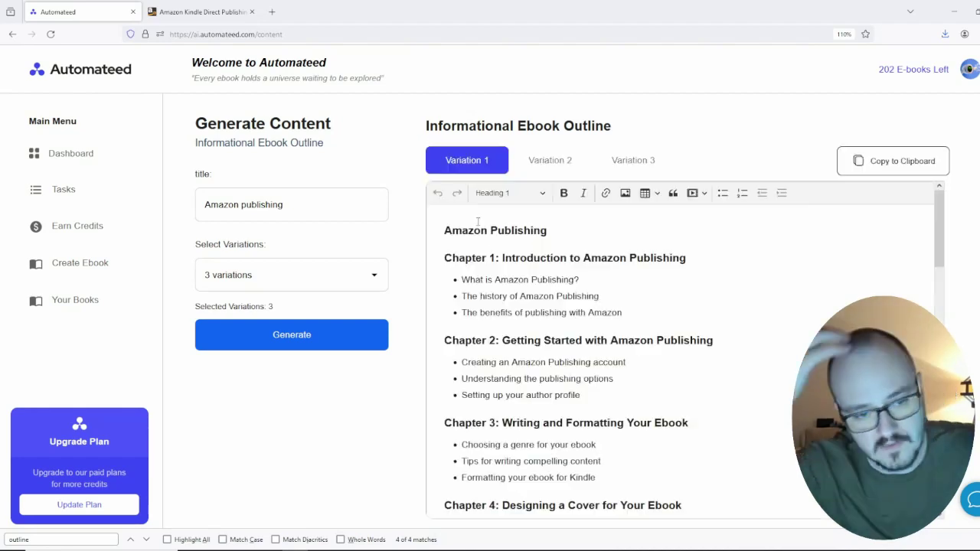
pyautogui.scroll(-10, 515, 322)
pyautogui.scroll(-1, 515, 321)
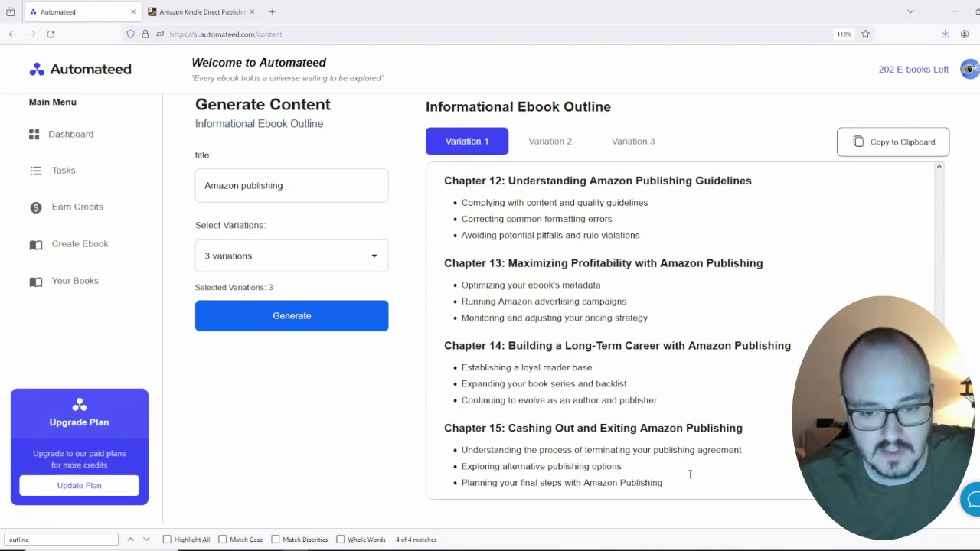
pyautogui.moveTo(688, 472); pyautogui.dragTo(435, 224)
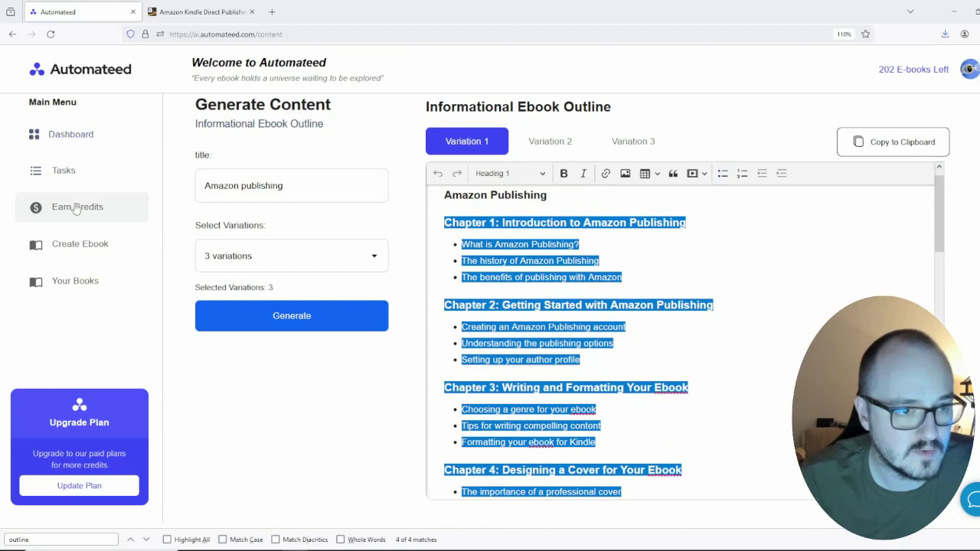
# Step: Refill the ebook form (Amazon Publishing, Digital Marketers, saved tone) and generate its outline
pyautogui.click(71, 243)
pyautogui.click(238, 166)
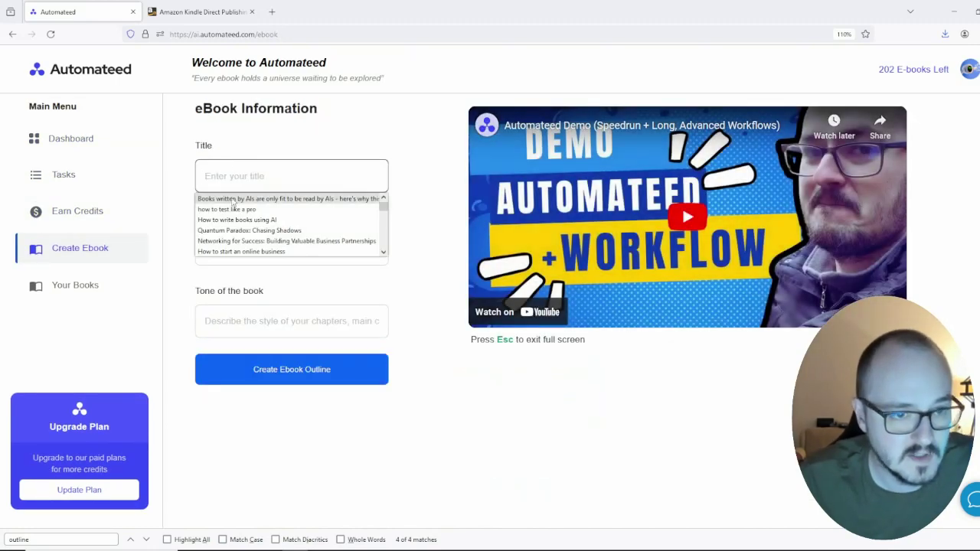
pyautogui.write('ama')
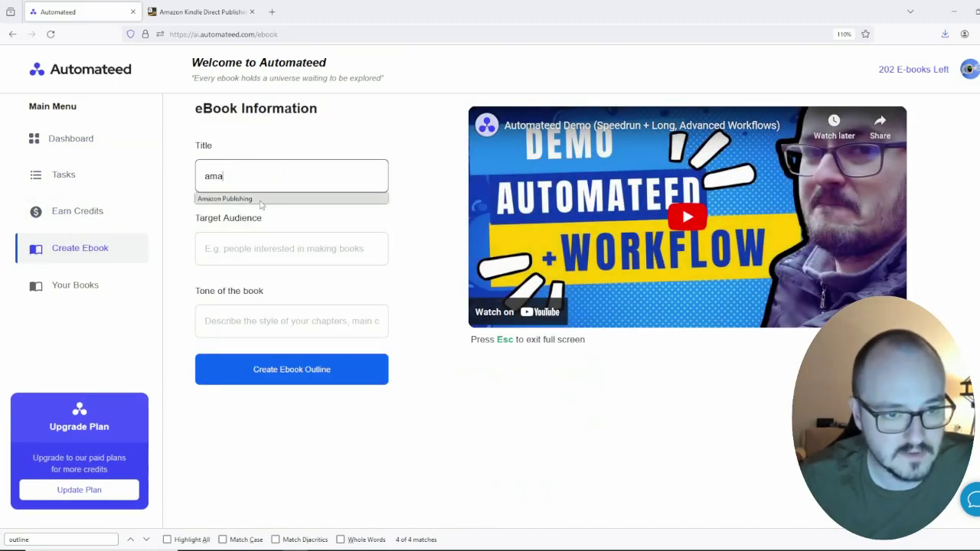
pyautogui.click(258, 200)
pyautogui.click(283, 251)
pyautogui.click(261, 271)
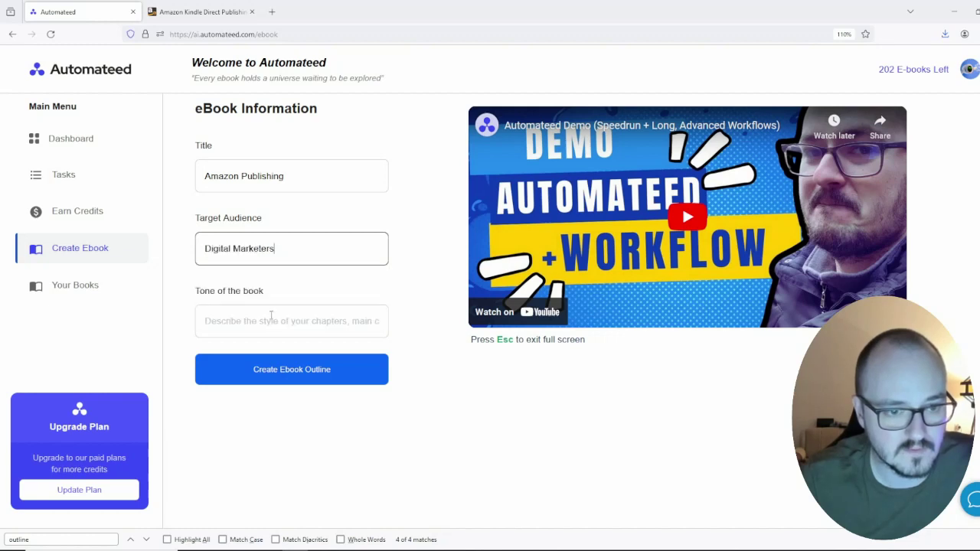
pyautogui.click(259, 325)
pyautogui.write('tools that people can use to create ebooks')
pyautogui.click(338, 368)
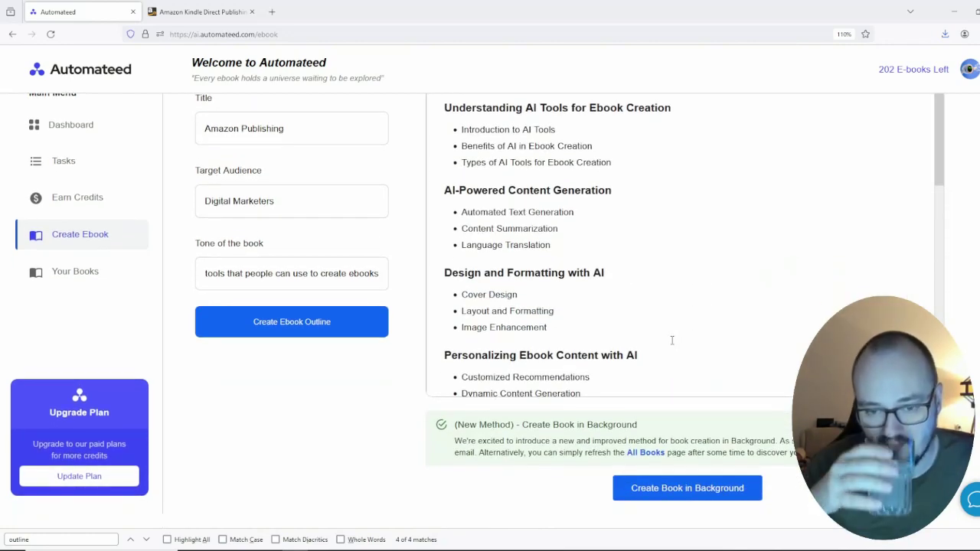
# Step: Review the new Amazon Publishing chapter outline and reselect the title text
pyautogui.scroll(1, 672, 340)
pyautogui.click(671, 335)
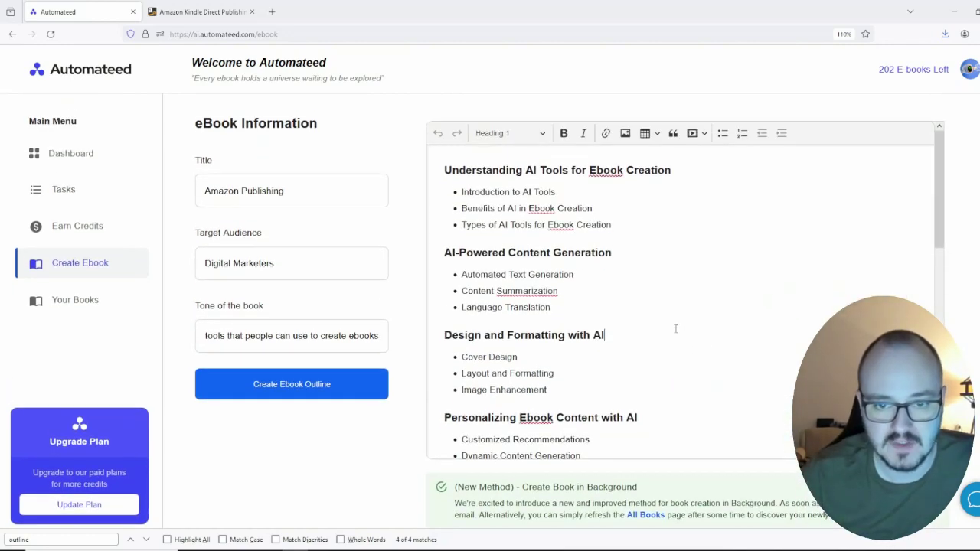
pyautogui.hotkey('ctrl', 'a')
pyautogui.press('Right')
pyautogui.scroll(10, 669, 323)
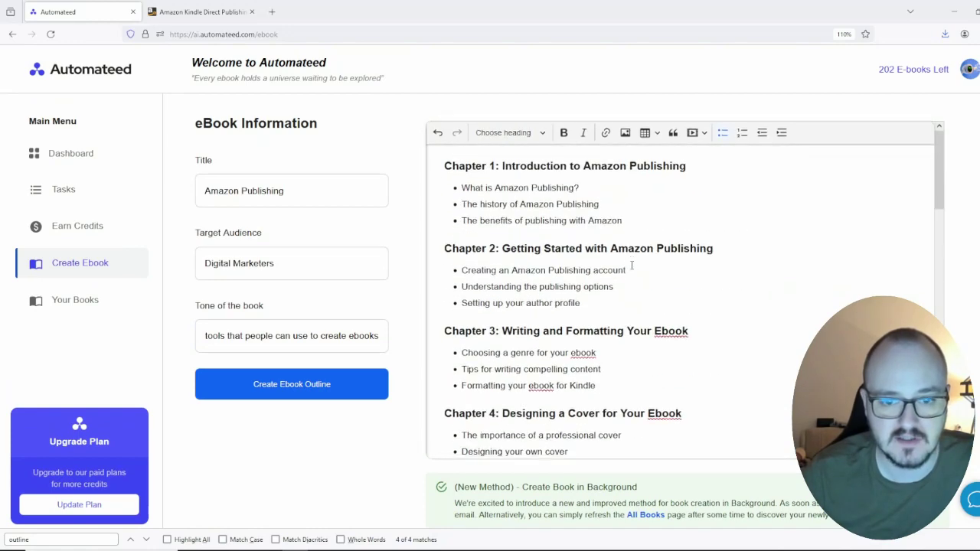
pyautogui.scroll(-3, 612, 322)
pyautogui.scroll(5, 601, 320)
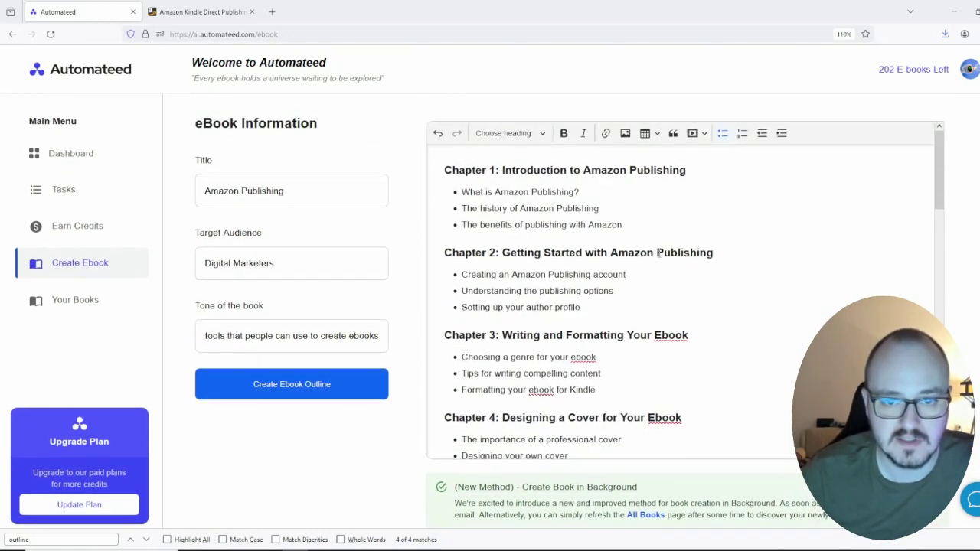
pyautogui.scroll(-15, 651, 345)
pyautogui.click(263, 129)
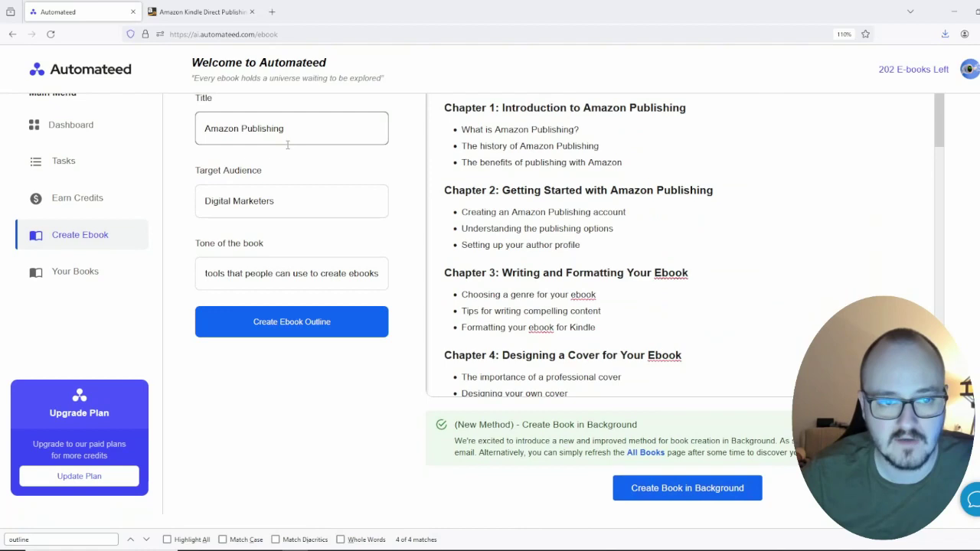
pyautogui.doubleClick(268, 129)
pyautogui.tripleClick(298, 128)
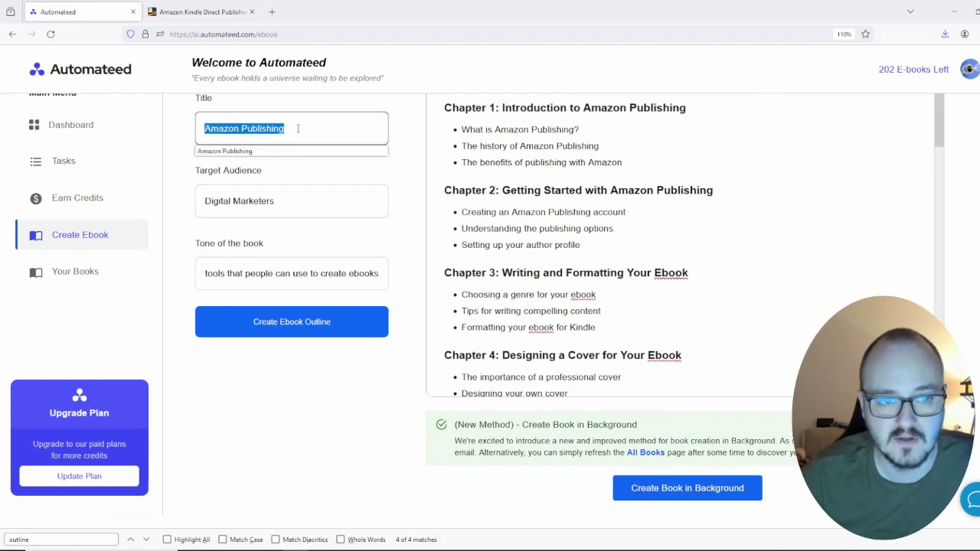
# Step: Queue Amazon Publishing for background creation (about 10 minutes), check it processing, then go to KDP
pyautogui.click(705, 498)
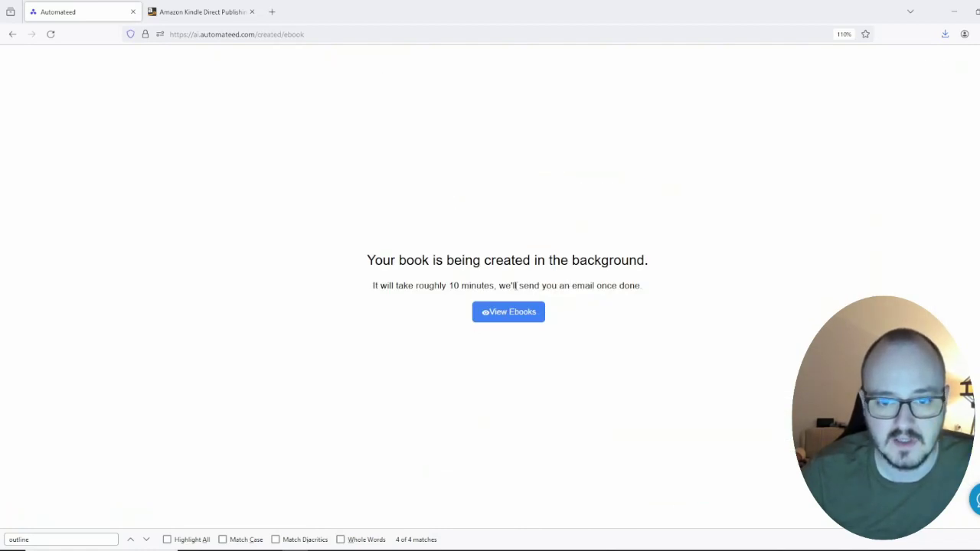
pyautogui.moveTo(449, 286); pyautogui.dragTo(493, 286)
pyautogui.click(508, 311)
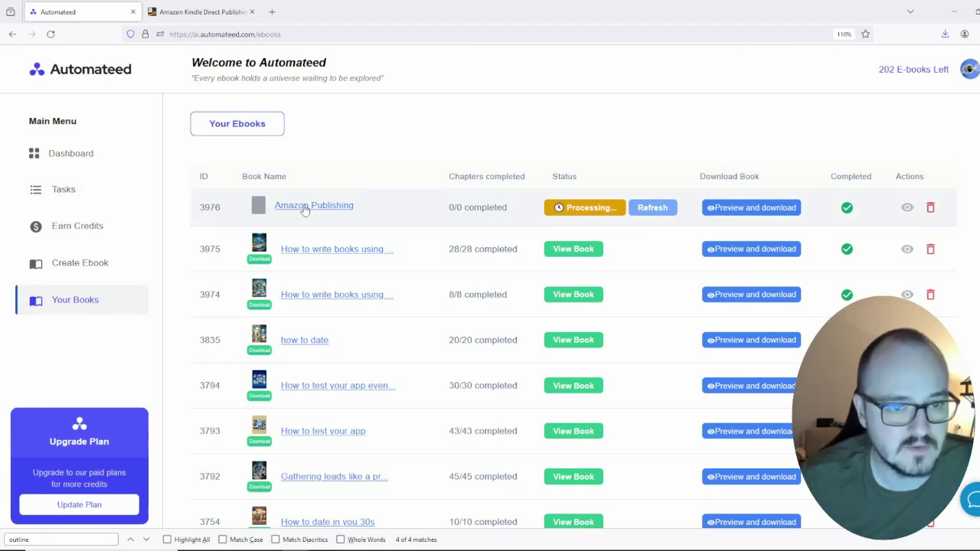
pyautogui.click(199, 12)
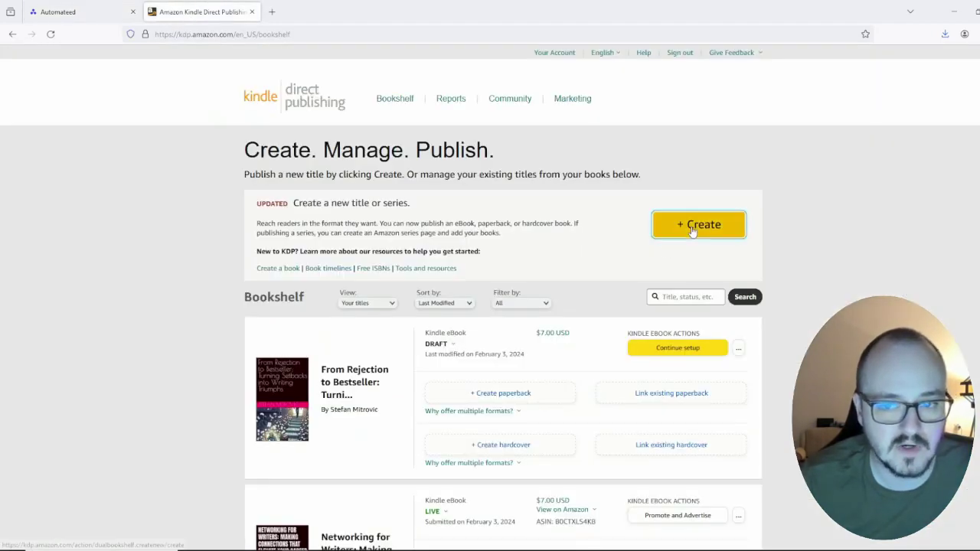
# Step: Begin a new Kindle eBook in KDP, focus its Book Title field, then return to Automateed
pyautogui.click(697, 224)
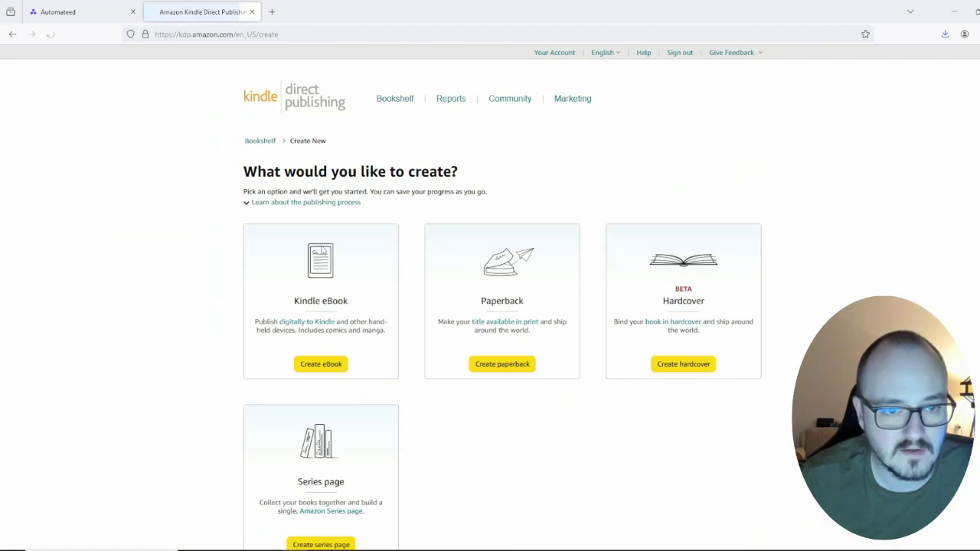
pyautogui.click(314, 364)
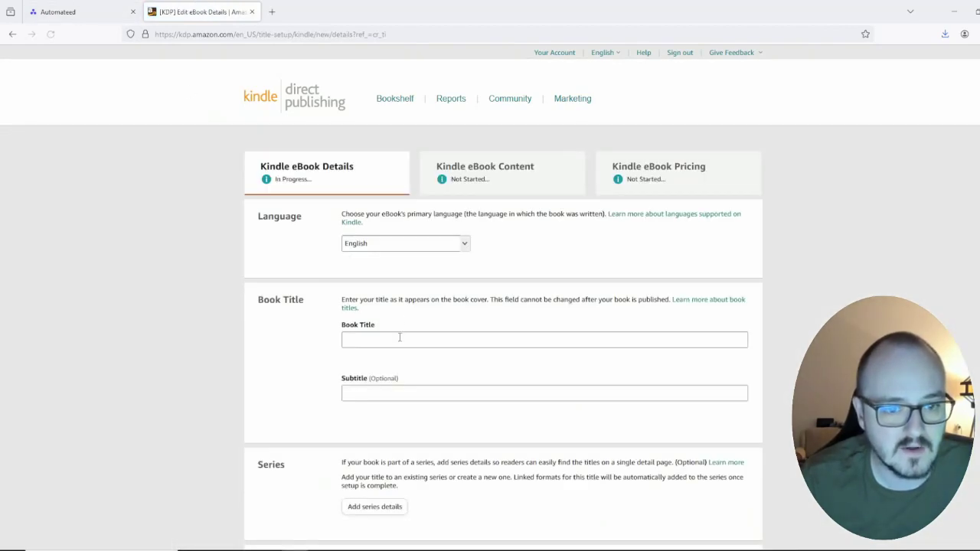
pyautogui.click(397, 339)
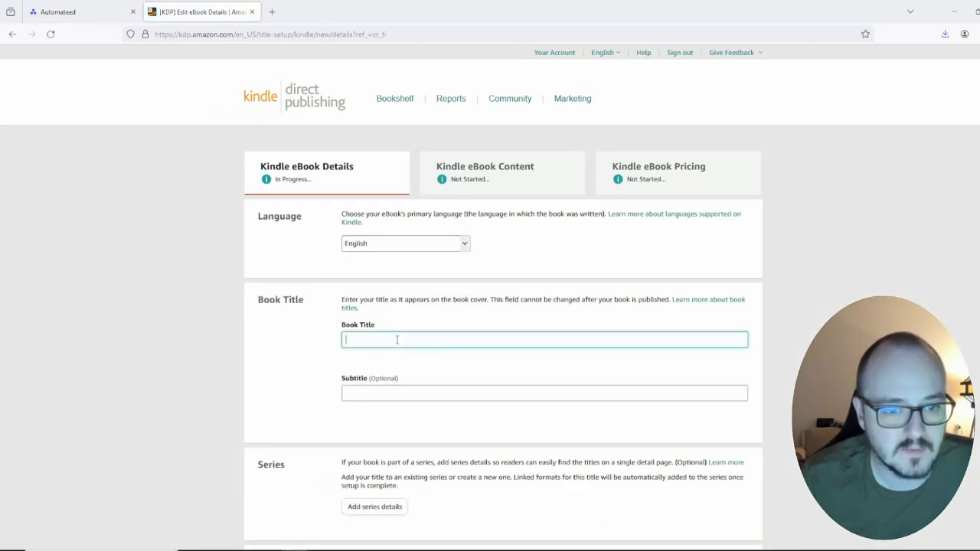
pyautogui.click(74, 11)
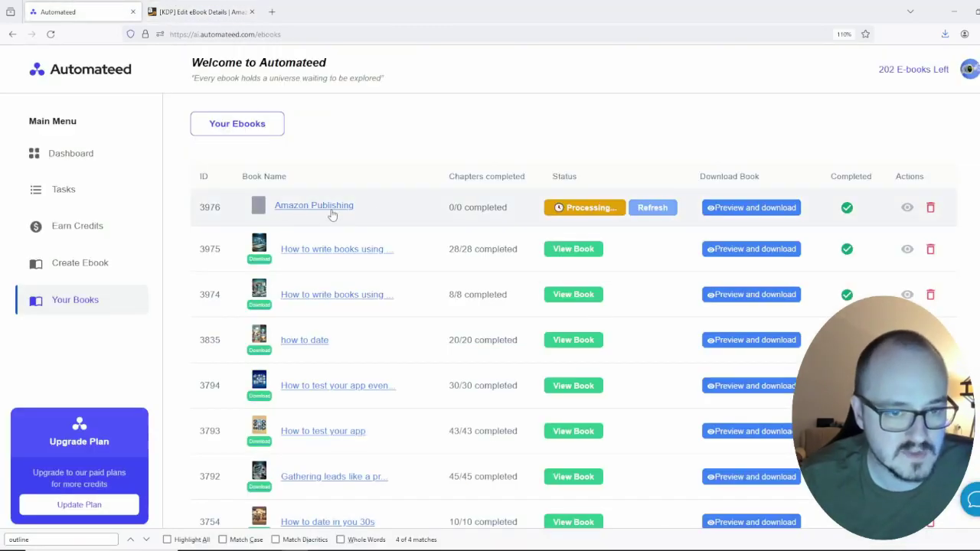
# Step: Generate three variations of title ideas for 'Amazon Publishing for eBook Creators'
pyautogui.click(87, 190)
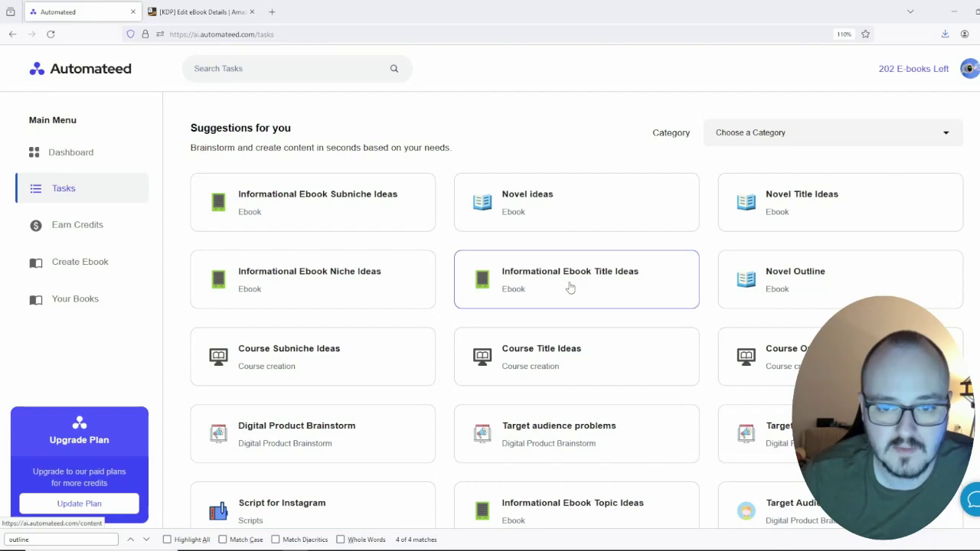
pyautogui.click(570, 287)
pyautogui.click(291, 274)
pyautogui.click(230, 337)
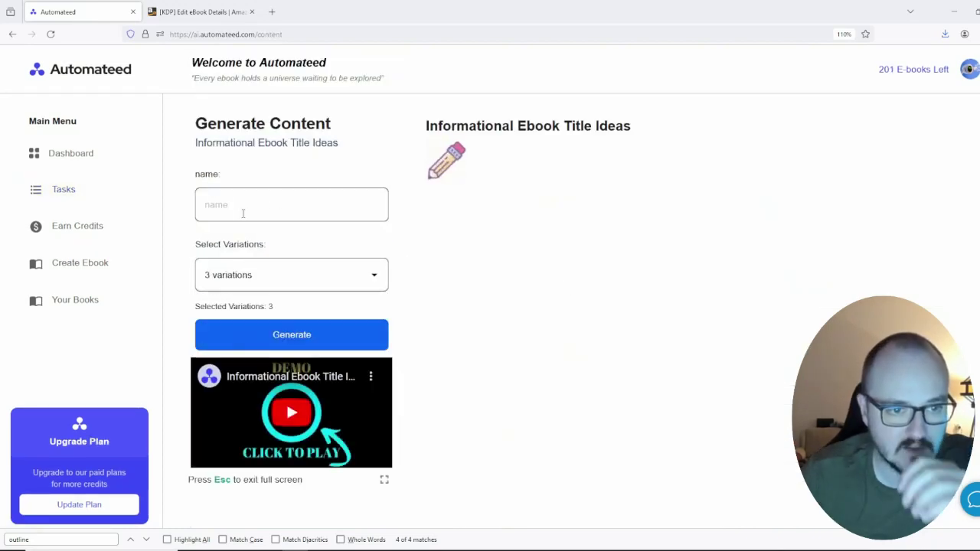
pyautogui.click(242, 214)
pyautogui.write('A')
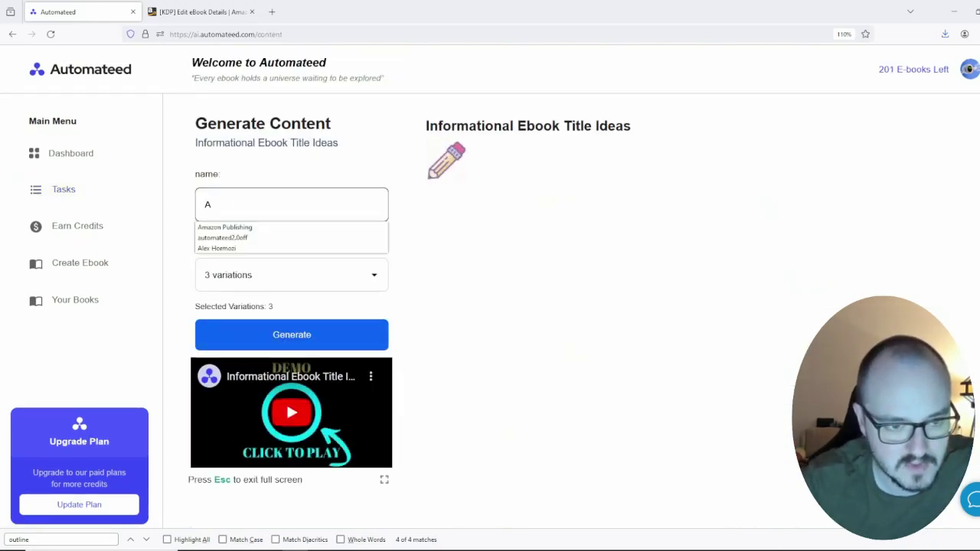
pyautogui.write('mazon Publishi')
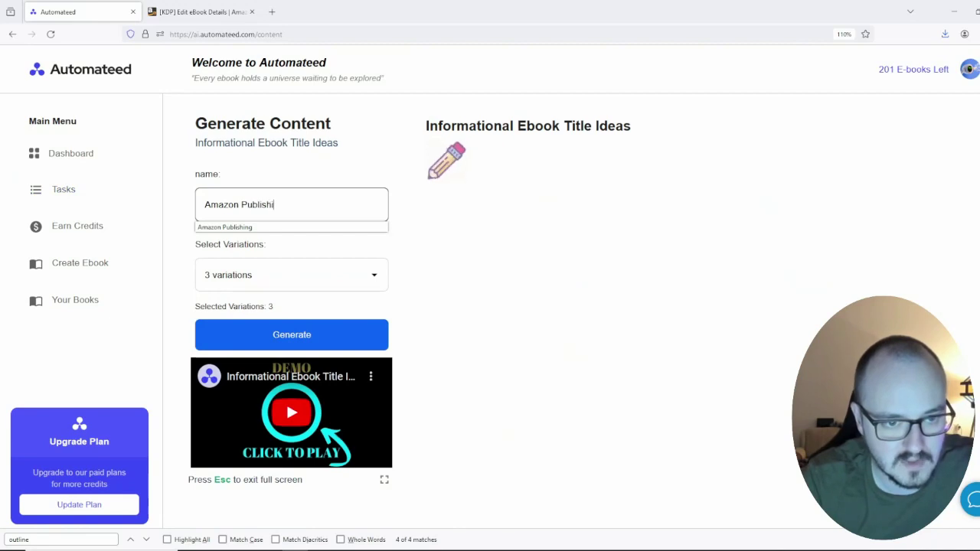
pyautogui.write('ng for')
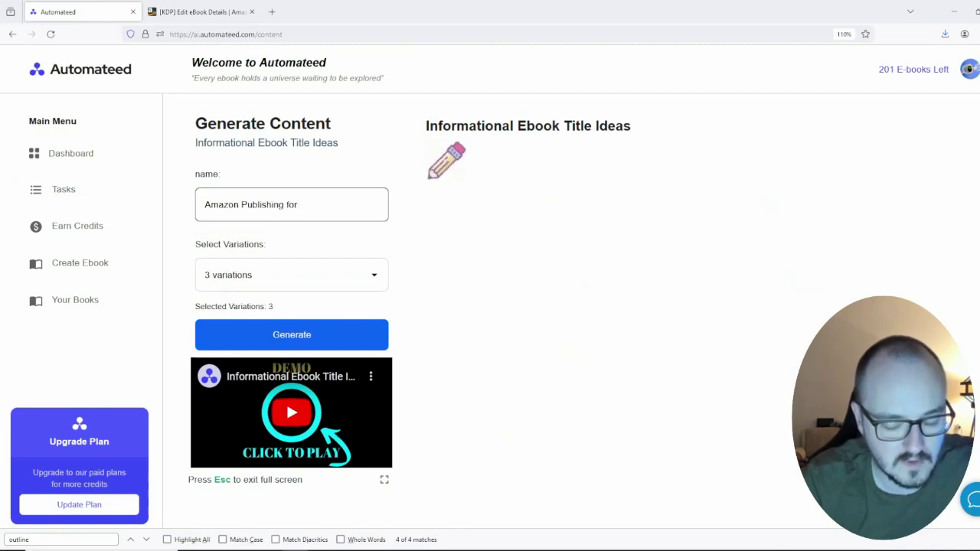
pyautogui.write('eBook Creator')
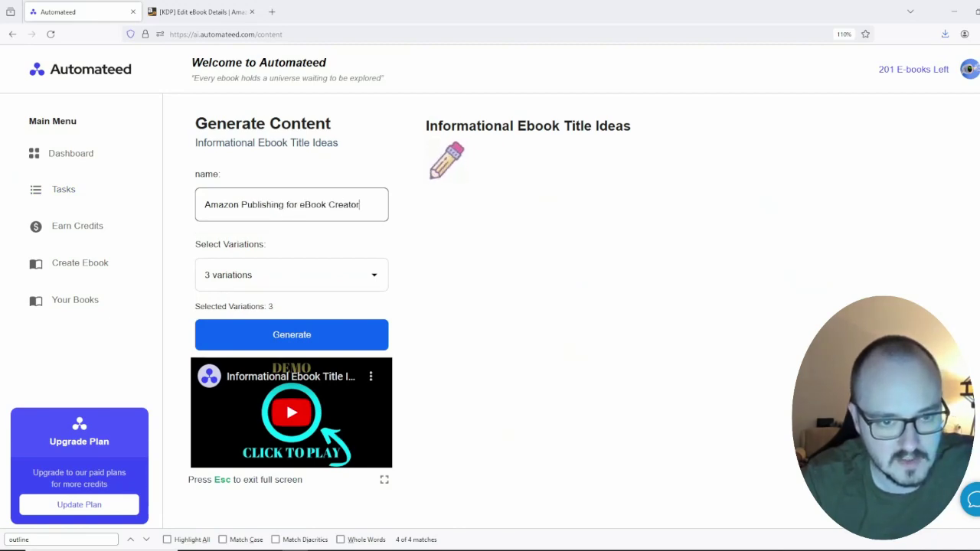
pyautogui.write('s')
pyautogui.click(292, 334)
# Step: Compare the variations and take 'The Ultimate Guide to eBook Creation' title over to KDP
pyautogui.scroll(-2, 551, 289)
pyautogui.scroll(2, 554, 266)
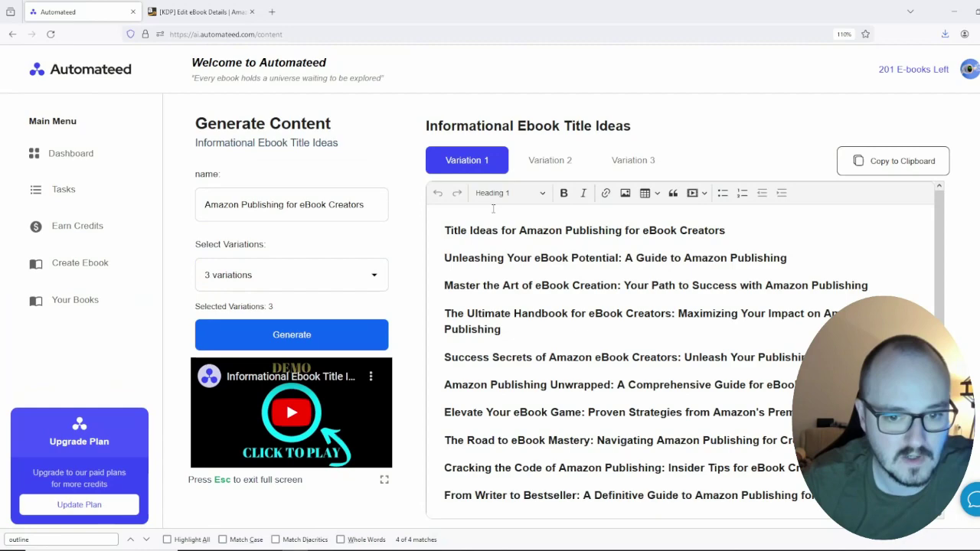
pyautogui.scroll(-1, 568, 220)
pyautogui.click(547, 162)
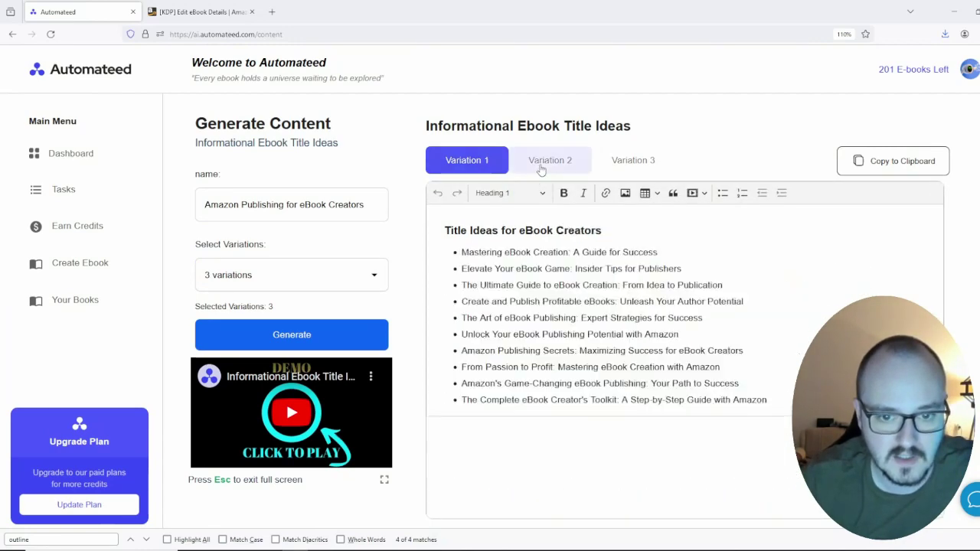
pyautogui.click(649, 158)
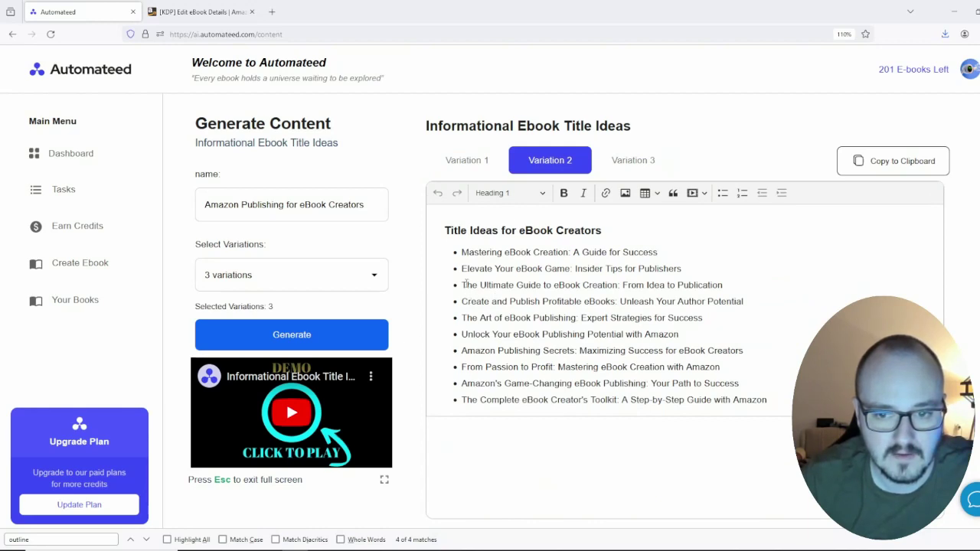
pyautogui.moveTo(463, 285); pyautogui.dragTo(723, 286)
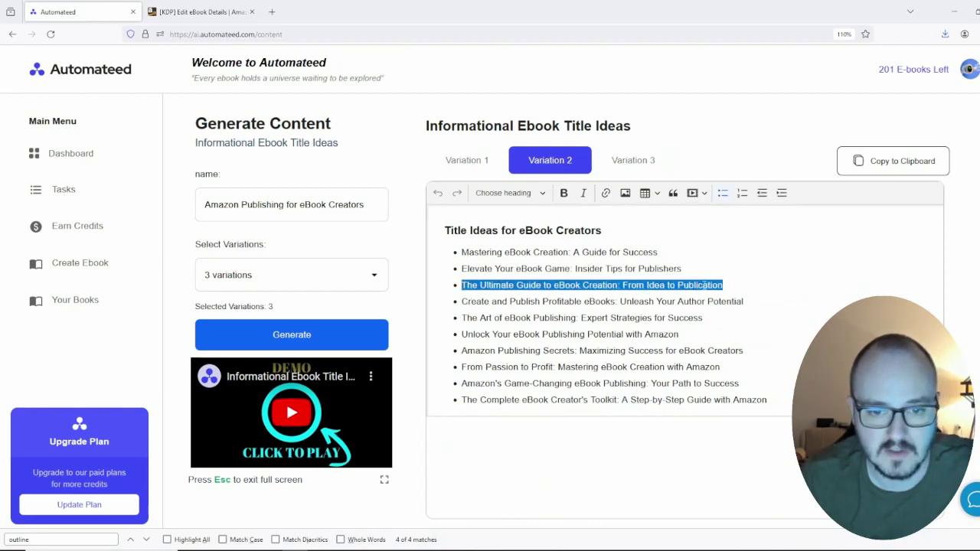
pyautogui.click(199, 11)
# Step: Paste the chosen Book Title and enter the author's and contributor's first and last names
pyautogui.write('The Ultimate Guide to eBook Content: From Idea to Publication')
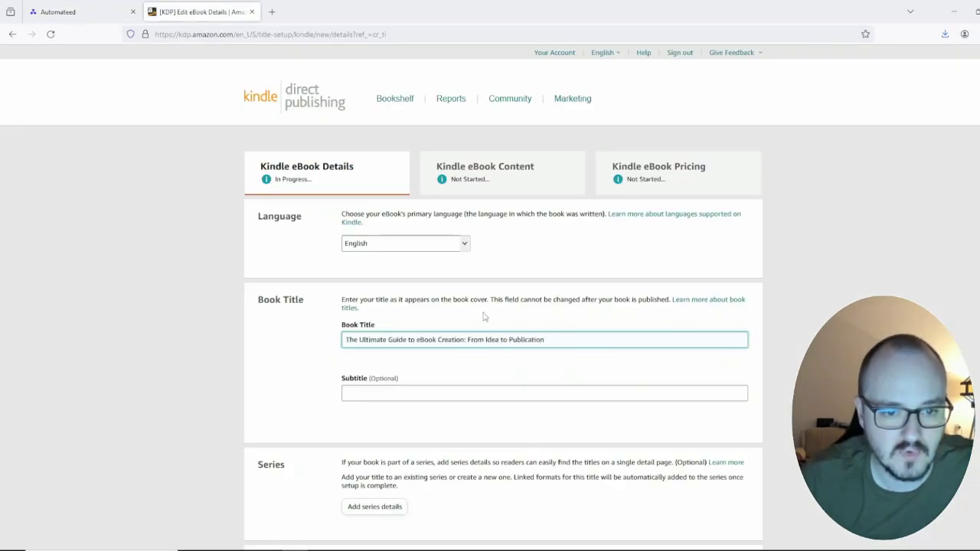
pyautogui.scroll(-4, 380, 394)
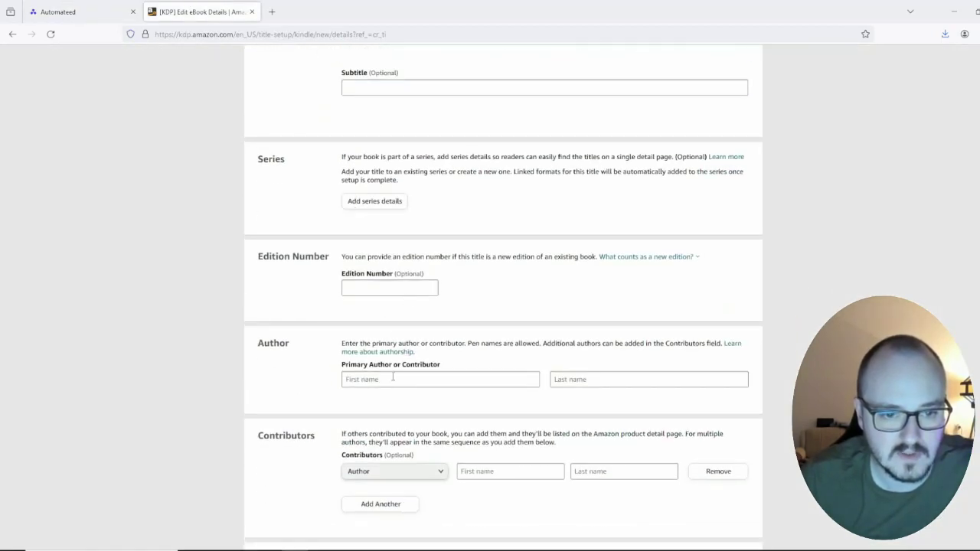
pyautogui.click(393, 379)
pyautogui.write('Stefan')
pyautogui.click(581, 379)
pyautogui.write('Mitrovi')
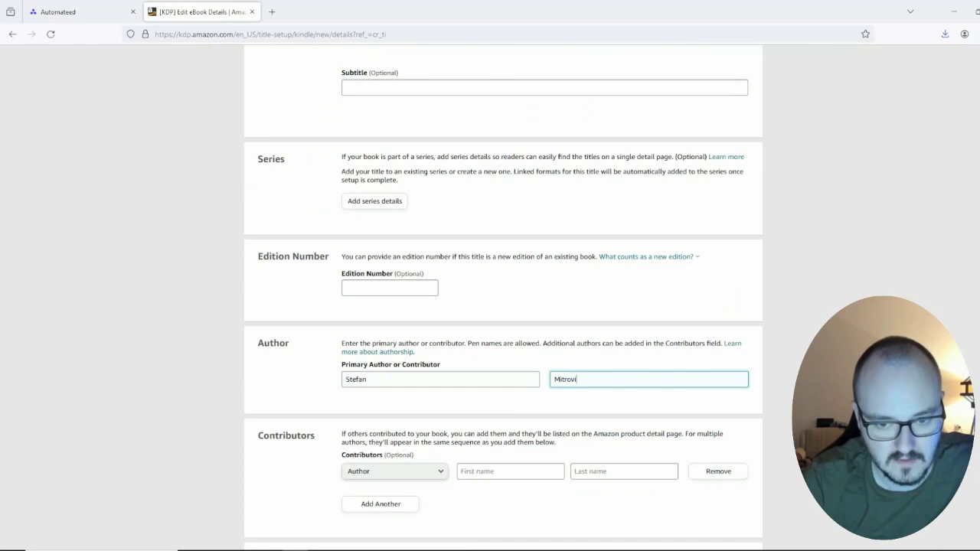
pyautogui.press('Tab')
pyautogui.press('Tab')
pyautogui.write('Stefan')
pyautogui.press('Tab')
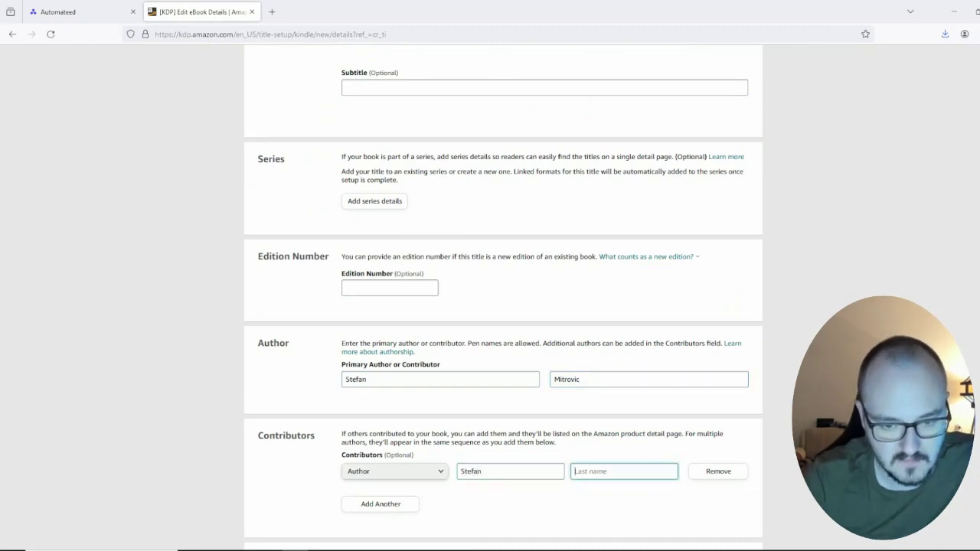
pyautogui.write('Mitrovic')
pyautogui.scroll(-8, 482, 398)
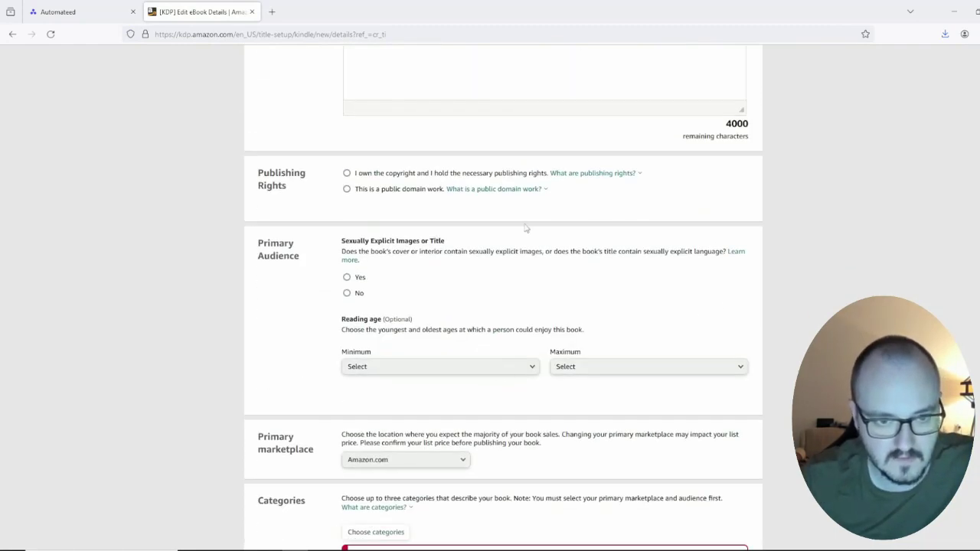
pyautogui.scroll(4, 493, 341)
# Step: Peek at the Book Summary (Amazon KDP) task, then find Amazon Publishing finished at 45/45 chapters
pyautogui.click(77, 11)
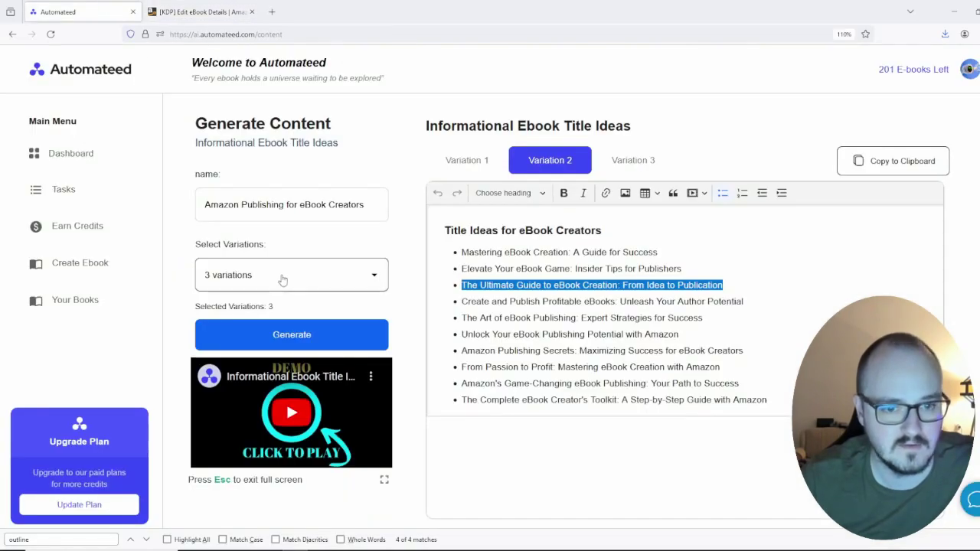
pyautogui.click(80, 192)
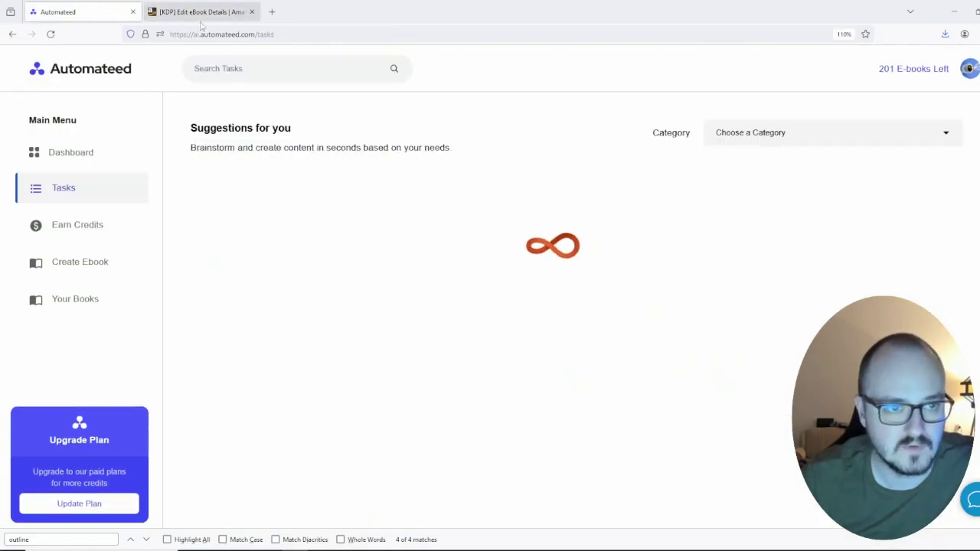
pyautogui.hotkey('ctrl', 'Tab')
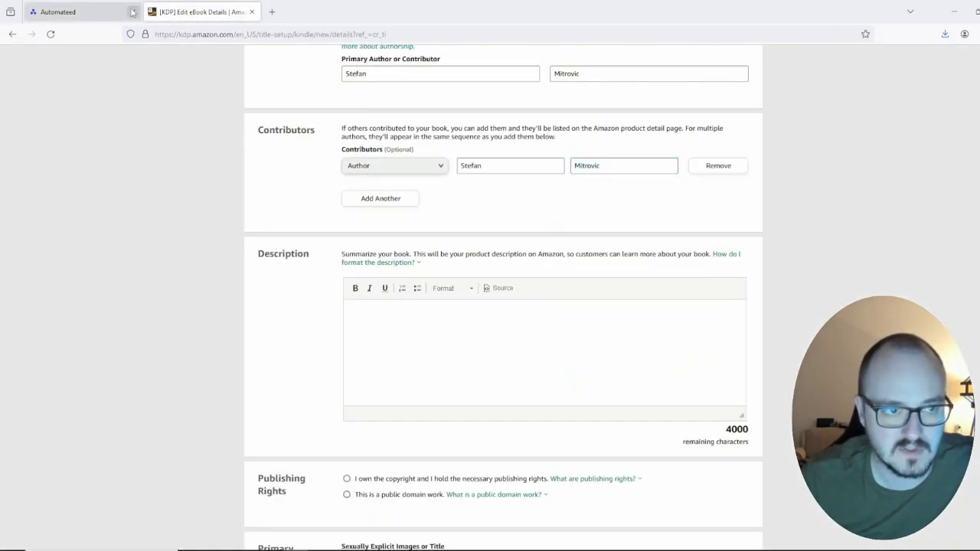
pyautogui.hotkey('ctrl', 'Tab')
pyautogui.scroll(-5, 334, 346)
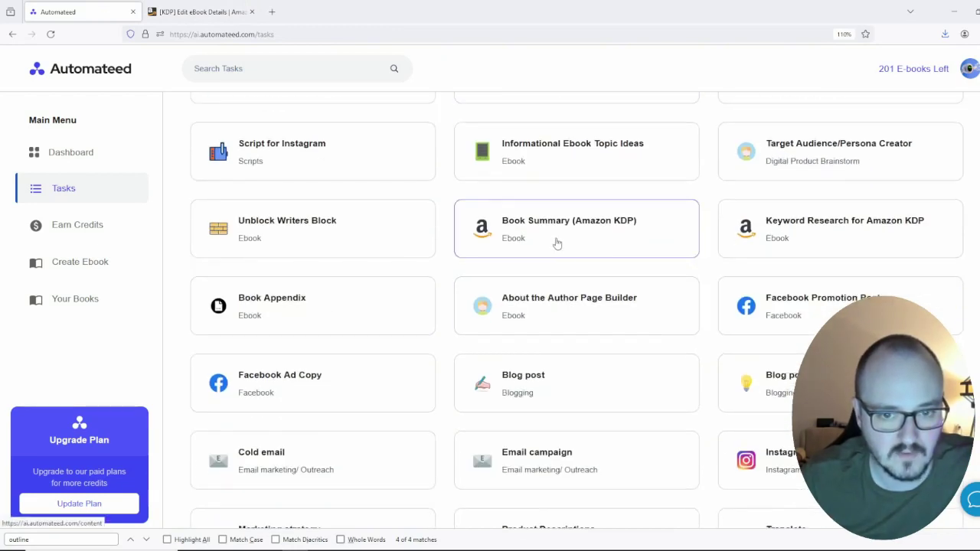
pyautogui.click(519, 244)
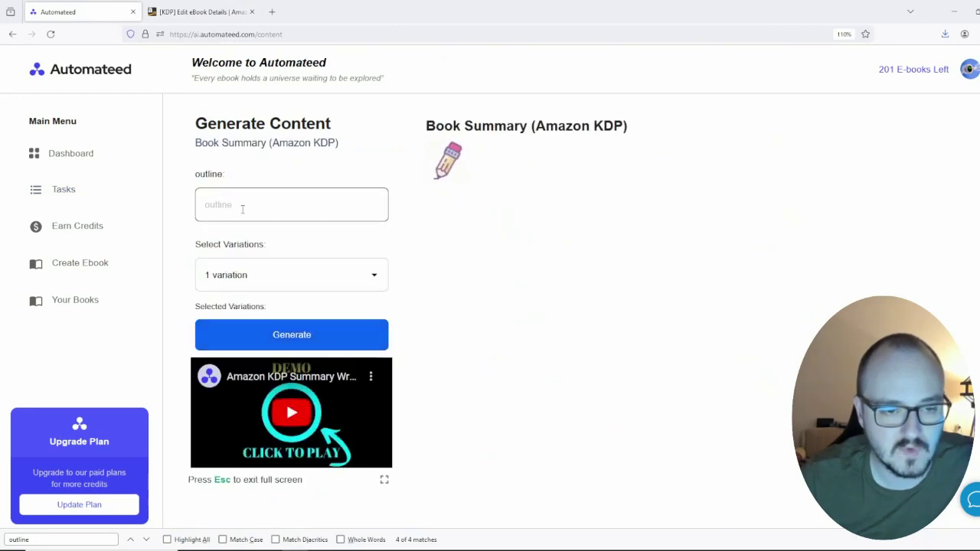
pyautogui.click(92, 300)
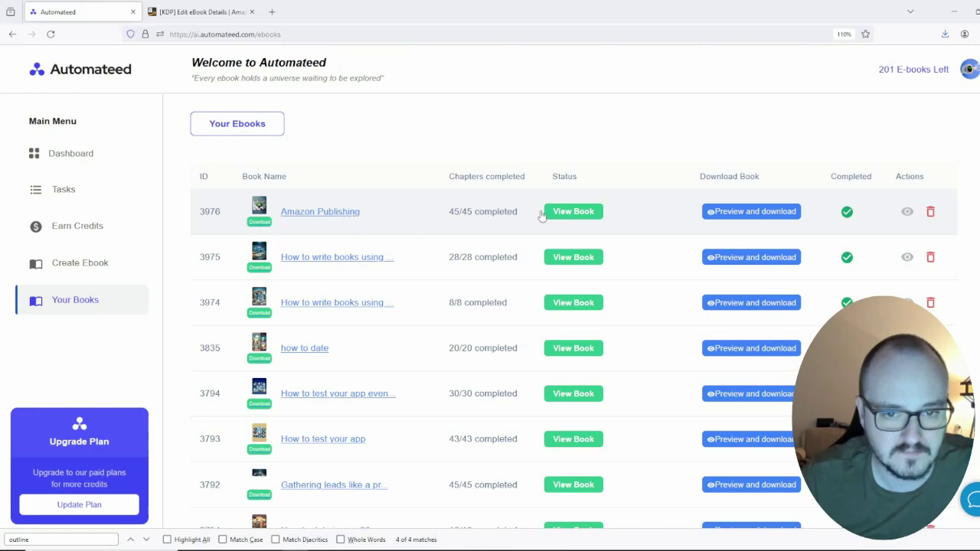
# Step: Open book 3976's preview and select and copy its entire Table of Contents
pyautogui.click(753, 211)
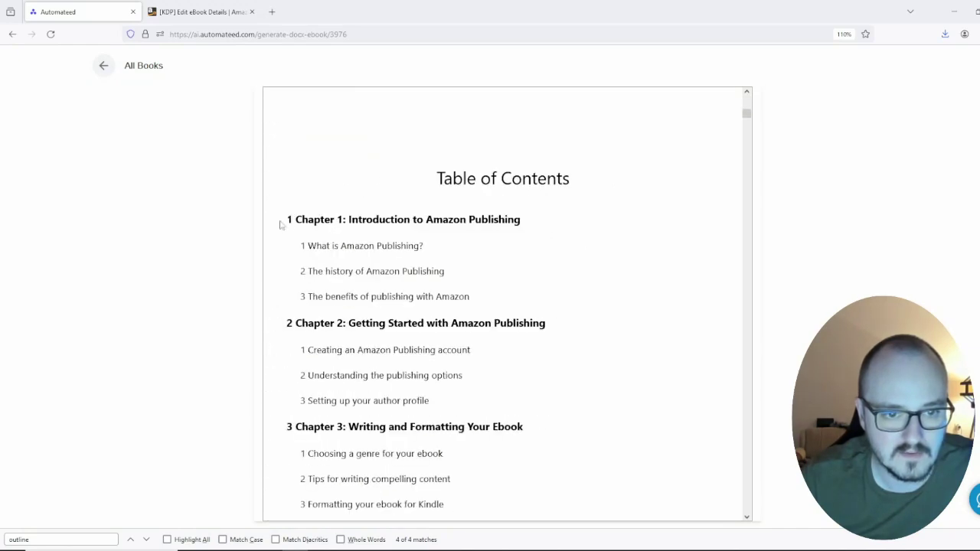
pyautogui.moveTo(290, 220); pyautogui.dragTo(536, 313)
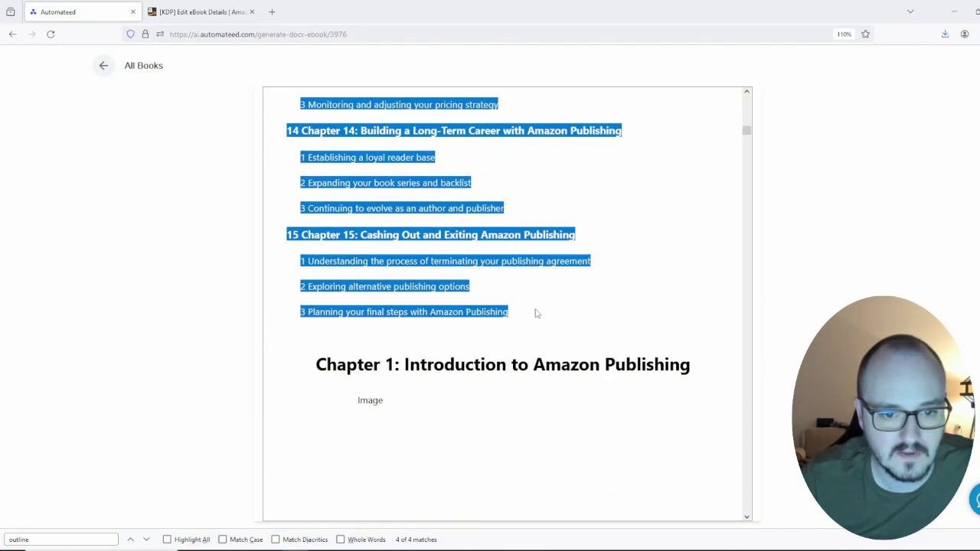
pyautogui.scroll(-2, 482, 269)
pyautogui.scroll(-20, 482, 269)
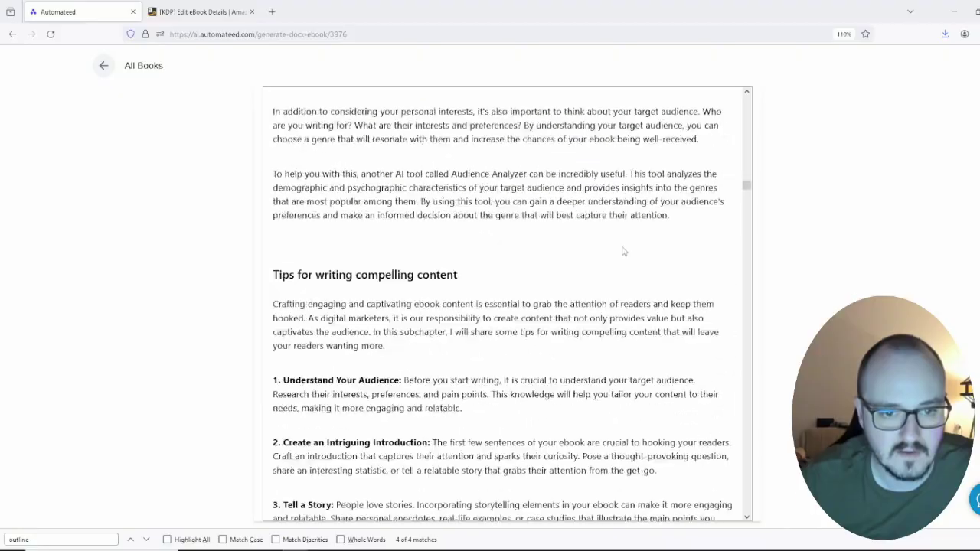
pyautogui.scroll(-20, 628, 251)
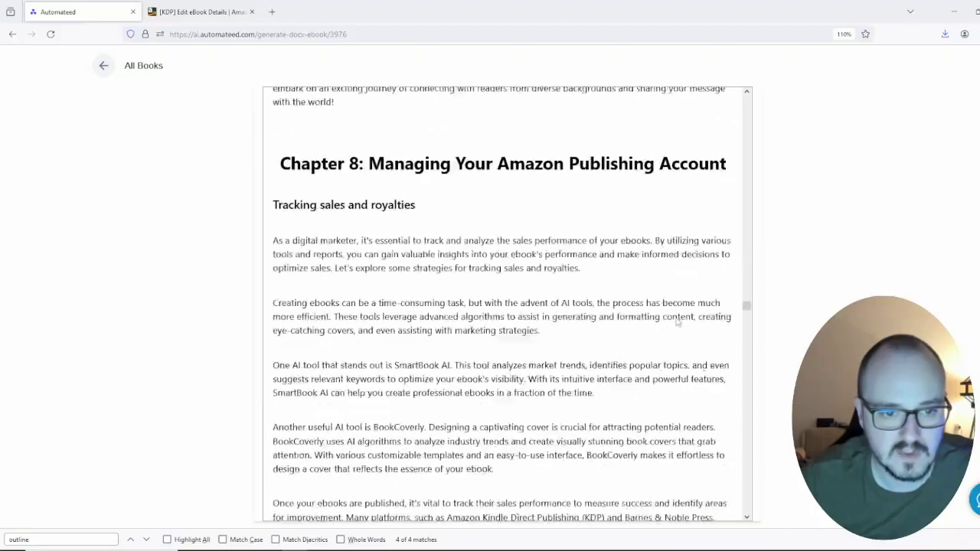
pyautogui.scroll(15, 677, 320)
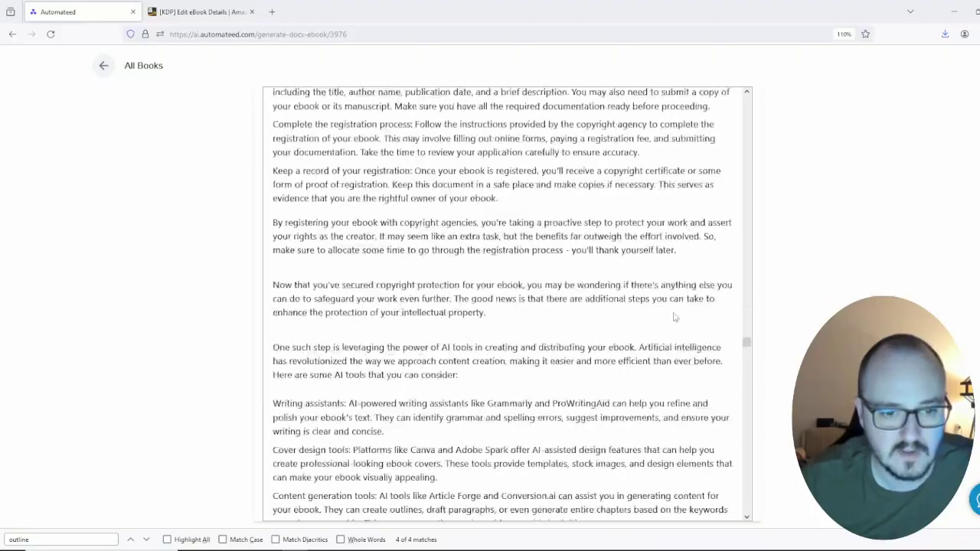
pyautogui.scroll(-20, 675, 315)
pyautogui.scroll(10, 675, 314)
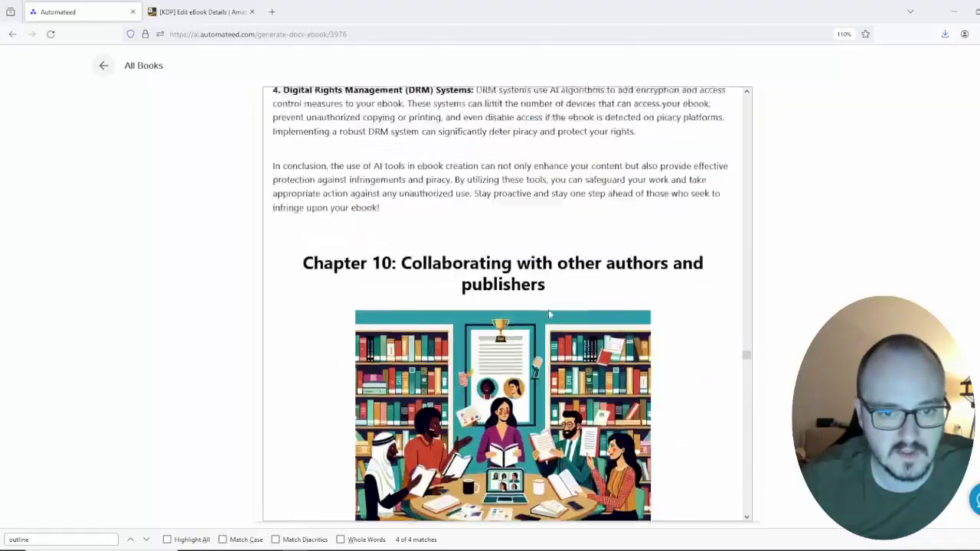
pyautogui.scroll(-12, 549, 305)
pyautogui.scroll(-20, 550, 305)
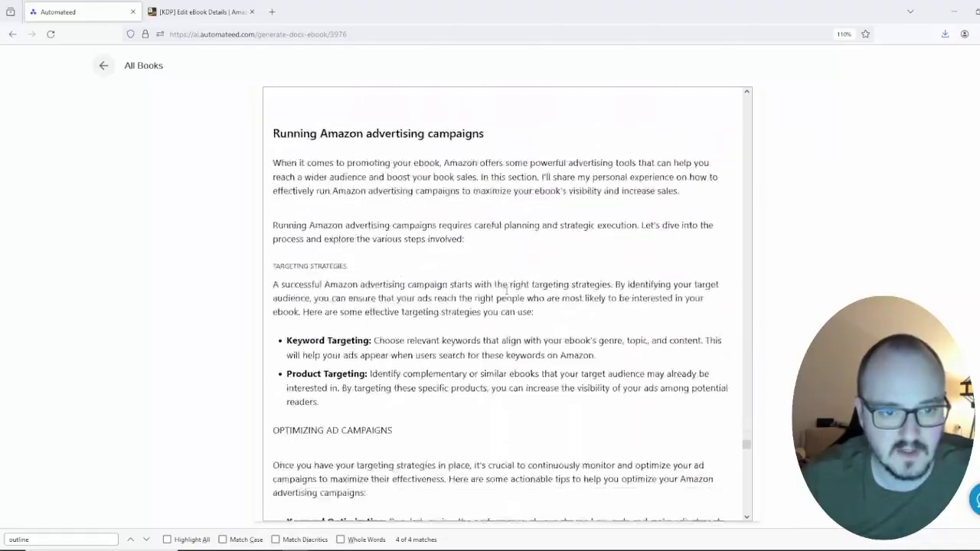
pyautogui.scroll(8, 653, 398)
pyautogui.scroll(-12, 622, 398)
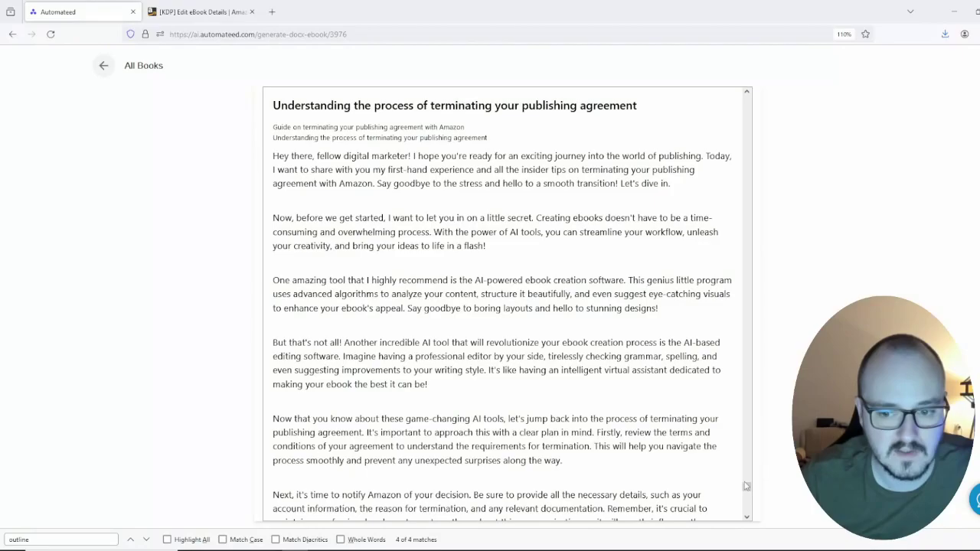
pyautogui.moveTo(746, 486); pyautogui.dragTo(746, 107)
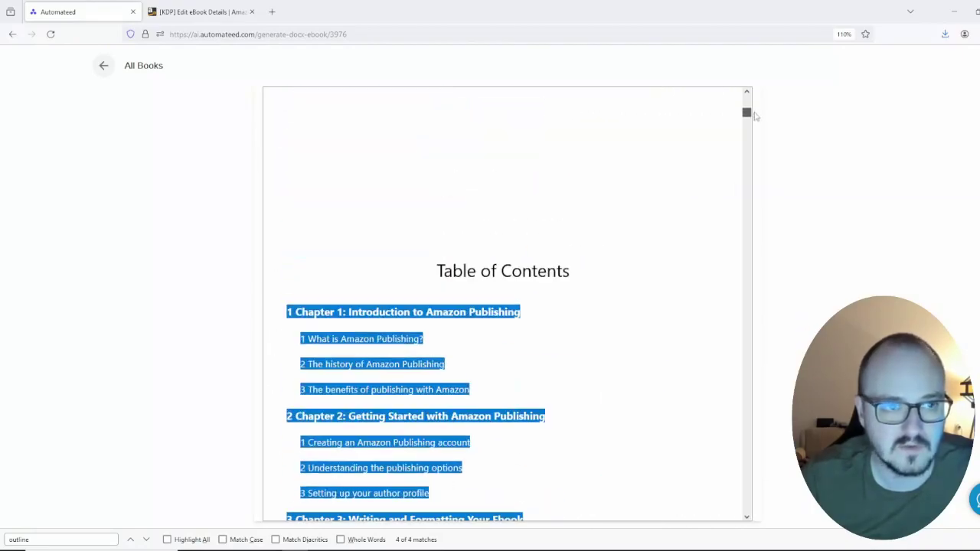
# Step: Return from the preview to the All Books list
pyautogui.click(202, 12)
pyautogui.click(69, 11)
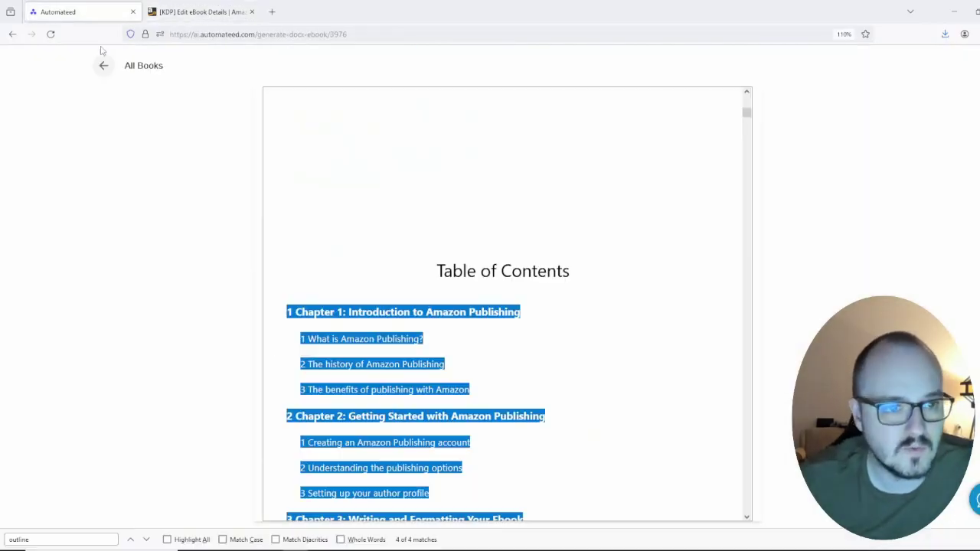
pyautogui.click(109, 67)
pyautogui.click(202, 11)
pyautogui.click(69, 12)
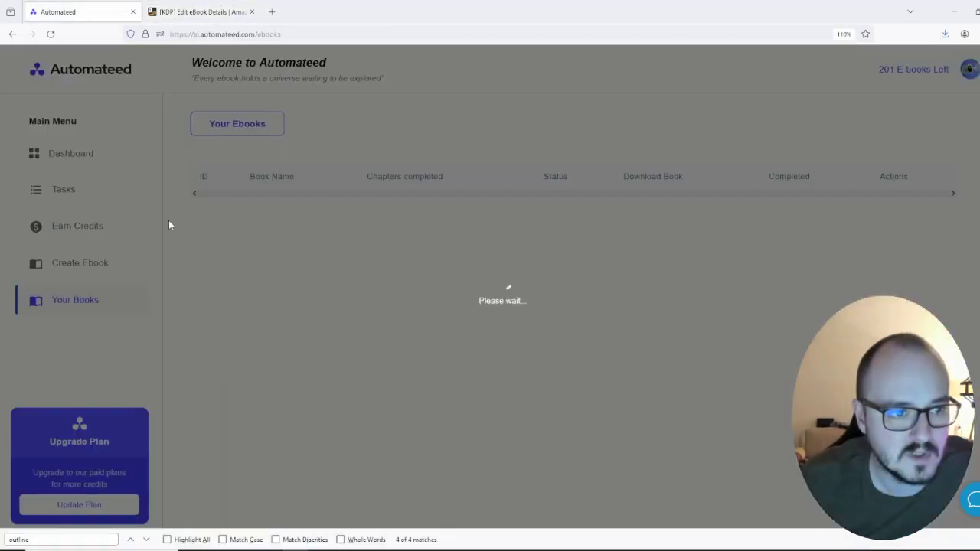
# Step: In Book Summary (Amazon KDP), paste the copied outline and request 3 variations
pyautogui.click(80, 192)
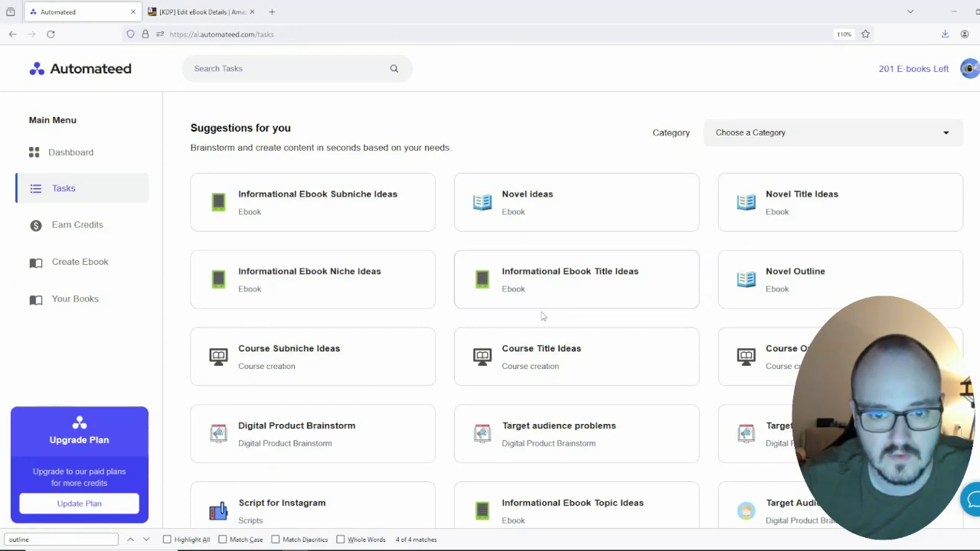
pyautogui.scroll(-3, 918, 194)
pyautogui.scroll(-3, 918, 194)
pyautogui.click(535, 233)
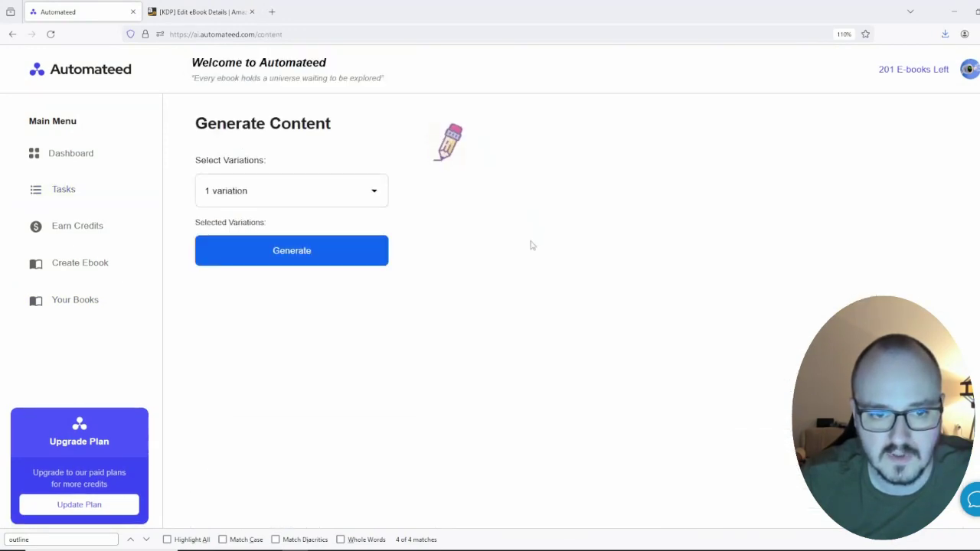
pyautogui.hotkey('ctrl', 'v')
pyautogui.click(283, 274)
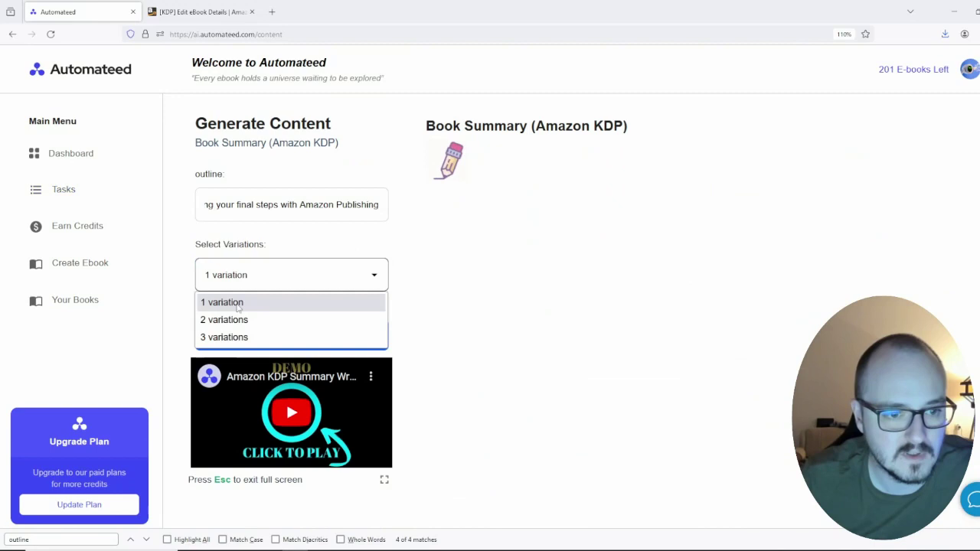
pyautogui.click(230, 337)
# Step: Compare the three summary variations and select Variation 2's body text
pyautogui.scroll(-2, 408, 286)
pyautogui.scroll(2, 428, 250)
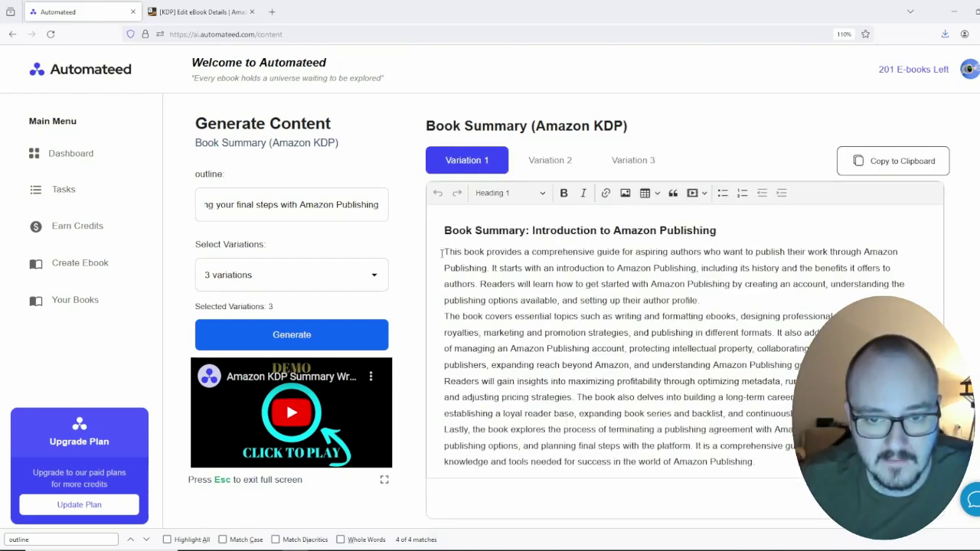
pyautogui.moveTo(441, 253); pyautogui.dragTo(753, 461)
pyautogui.click(753, 461)
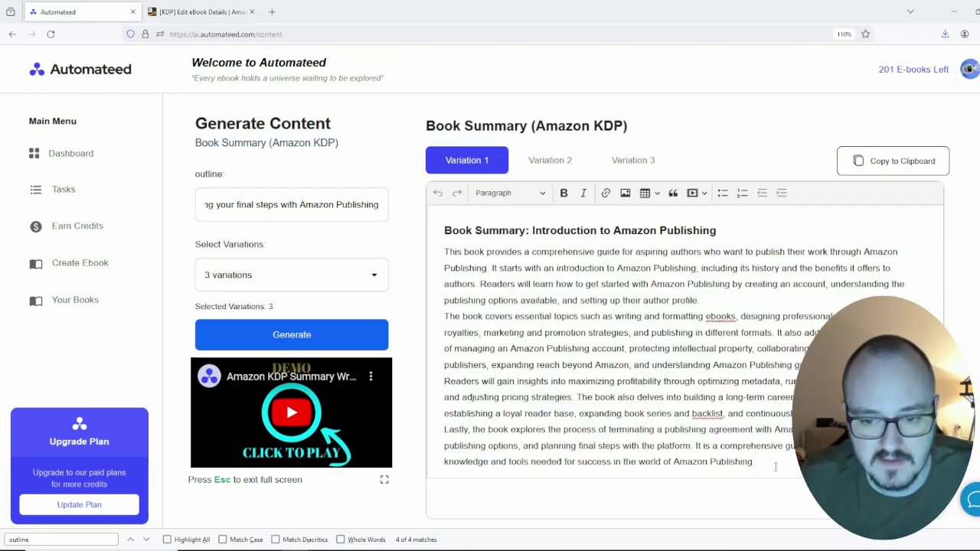
pyautogui.click(550, 159)
pyautogui.scroll(-3, 612, 253)
pyautogui.scroll(3, 648, 264)
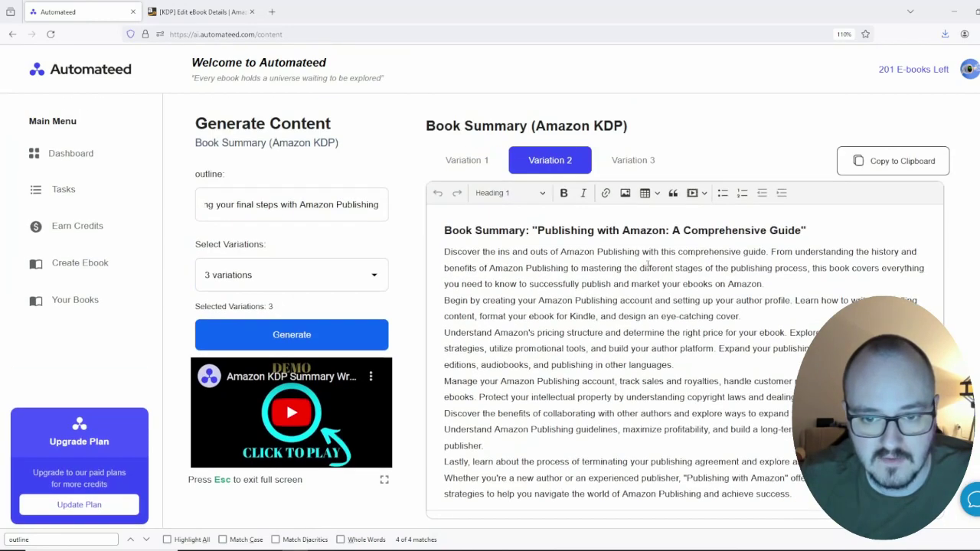
pyautogui.click(633, 163)
pyautogui.click(566, 158)
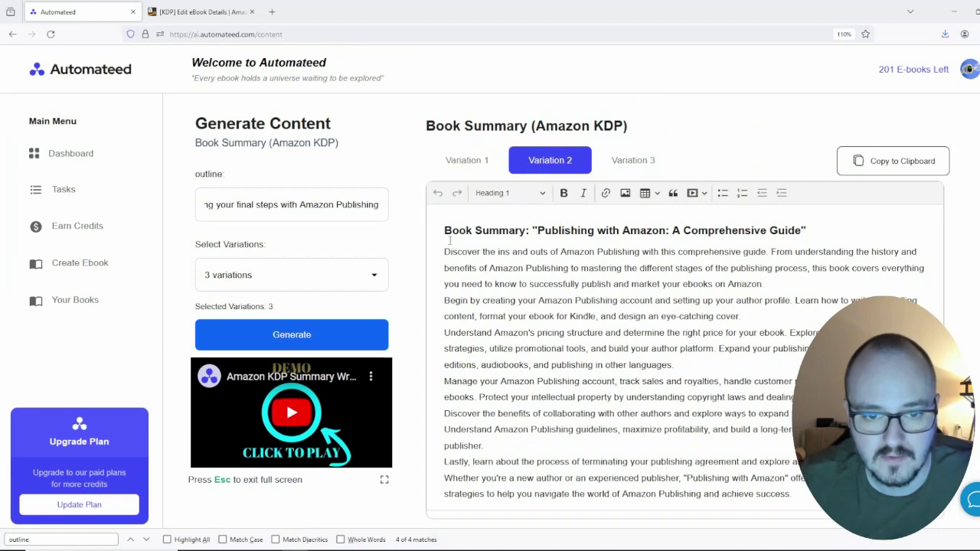
pyautogui.click(445, 231)
pyautogui.moveTo(444, 251); pyautogui.dragTo(790, 494)
# Step: Paste the Variation 2 summary into the KDP Description field
pyautogui.click(200, 11)
pyautogui.click(405, 325)
pyautogui.hotkey('ctrl', 'v')
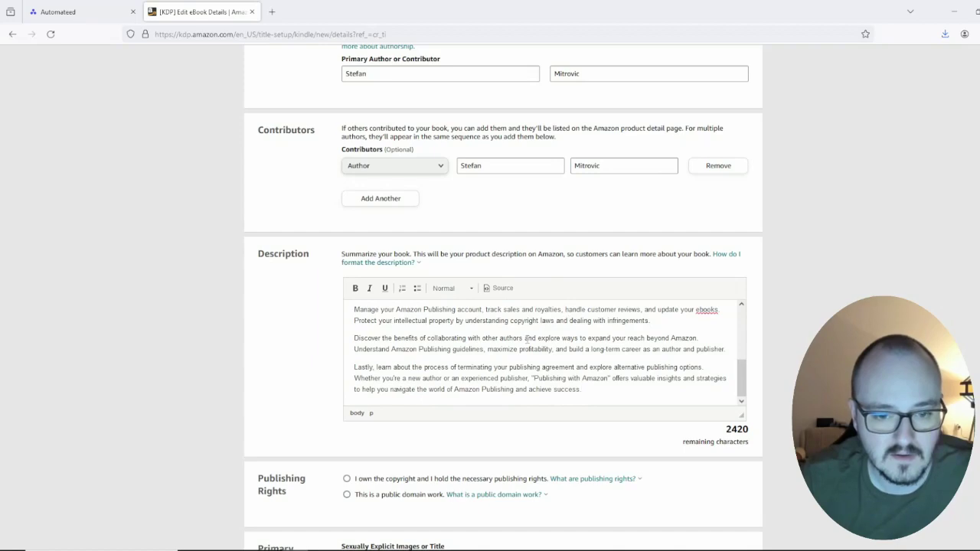
pyautogui.scroll(6, 526, 338)
pyautogui.scroll(-2, 570, 331)
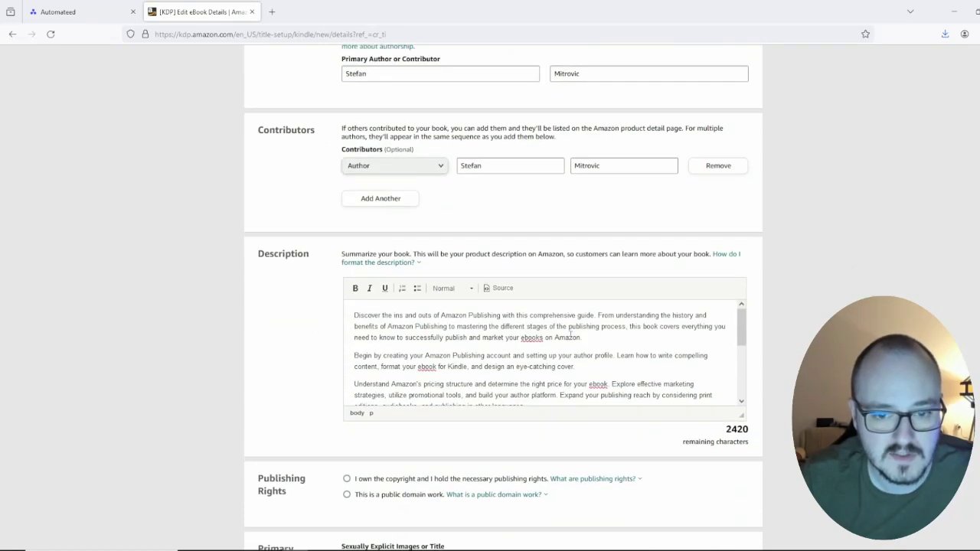
pyautogui.scroll(-3, 571, 331)
pyautogui.scroll(3, 544, 348)
pyautogui.scroll(-4, 521, 354)
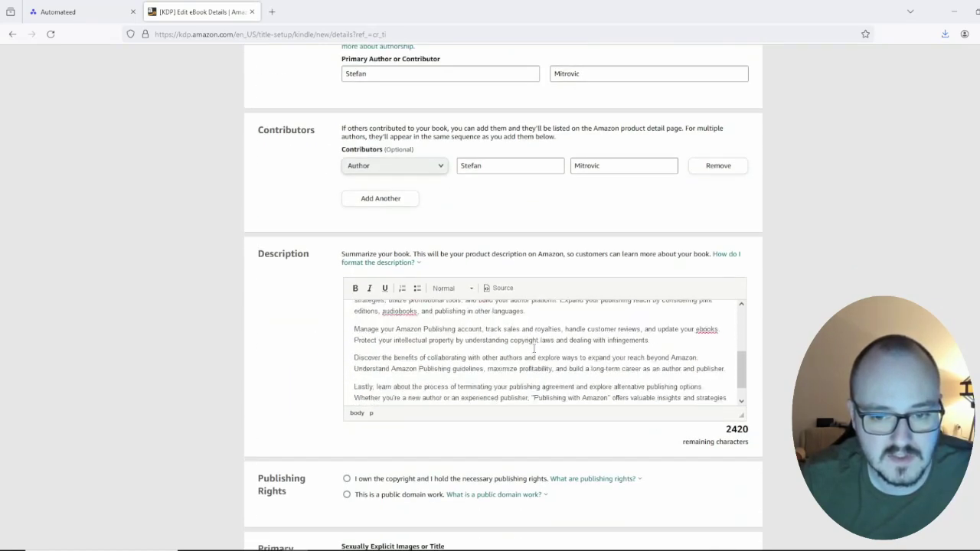
pyautogui.moveTo(534, 378); pyautogui.dragTo(607, 378)
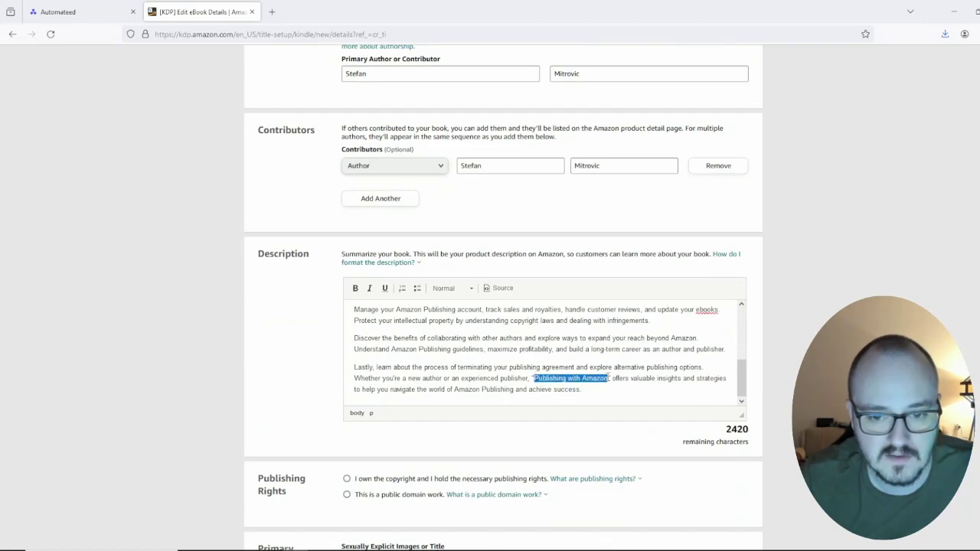
pyautogui.scroll(4, 526, 270)
pyautogui.scroll(4, 428, 153)
# Step: Replace 'Publishing with Amazon' in the description with the book's real title
pyautogui.tripleClick(406, 336)
pyautogui.hotkey('ctrl', 'c')
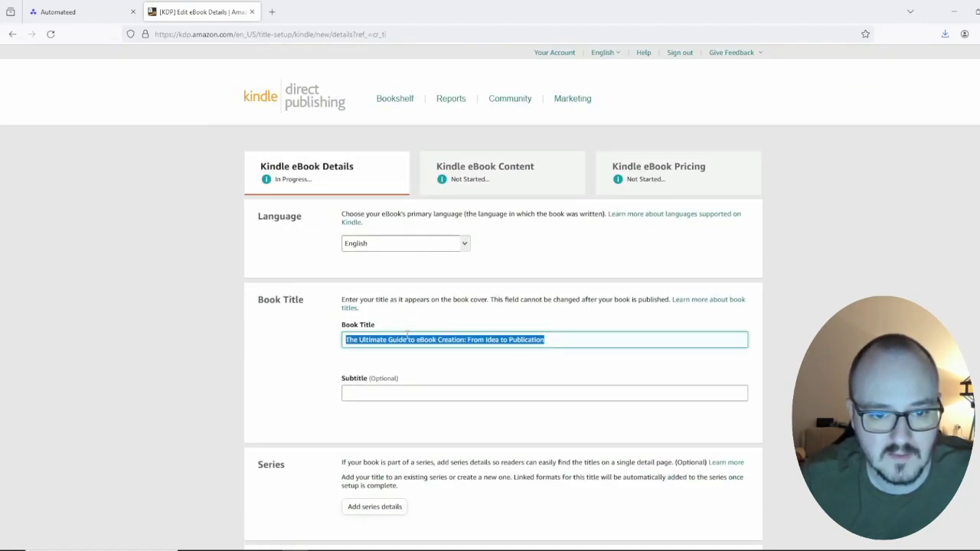
pyautogui.scroll(-8, 486, 321)
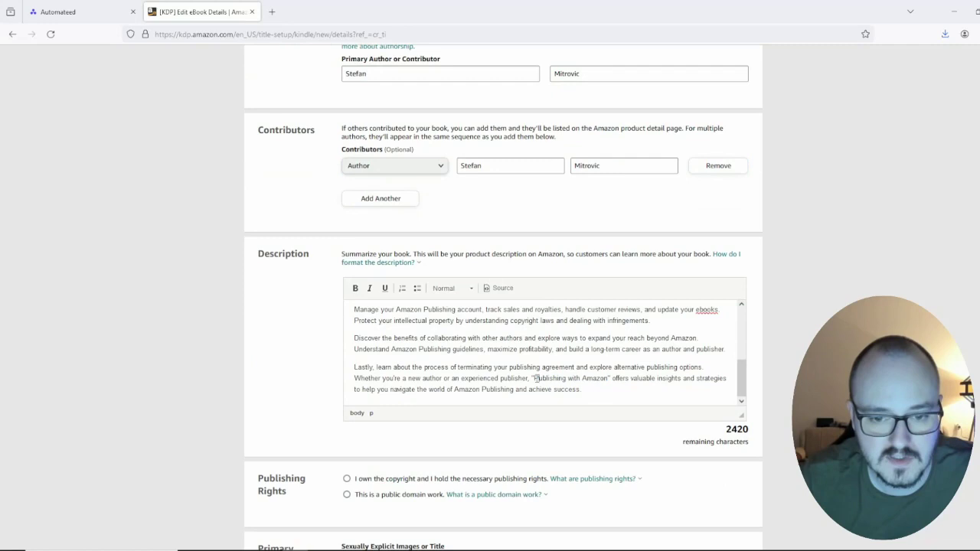
pyautogui.moveTo(533, 378); pyautogui.dragTo(589, 378)
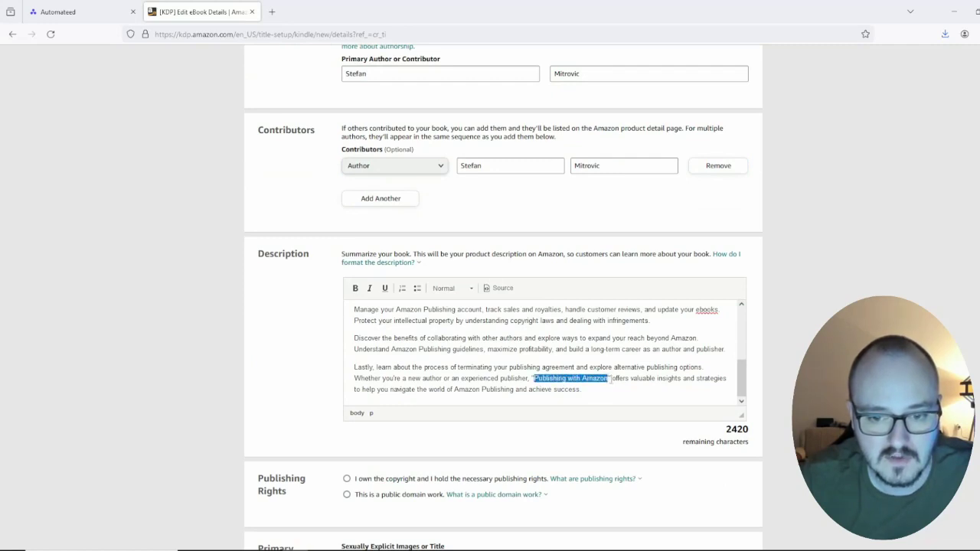
pyautogui.hotkey('ctrl', 'v')
# Step: Mark the eBook as having no sexually explicit content and focus the first keyword box
pyautogui.scroll(5, 512, 371)
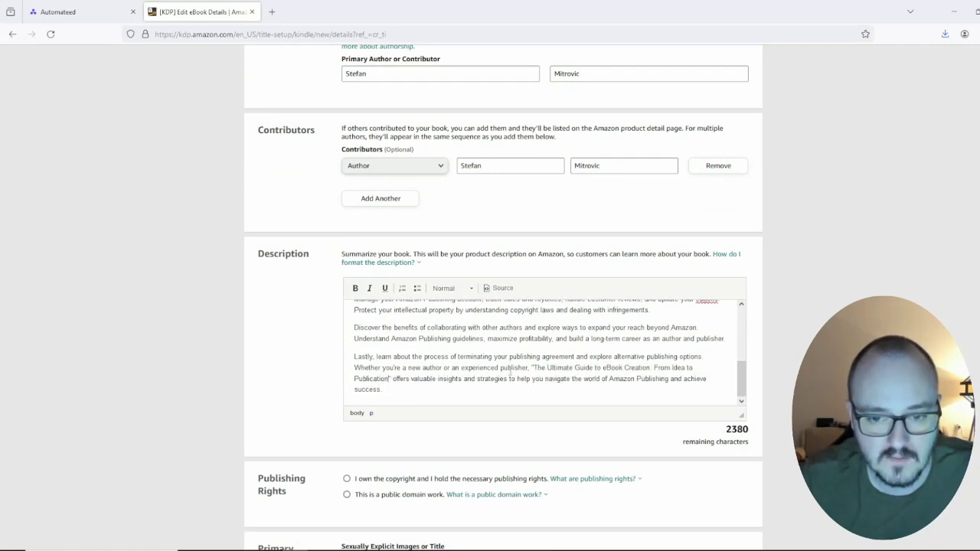
pyautogui.scroll(-10, 514, 365)
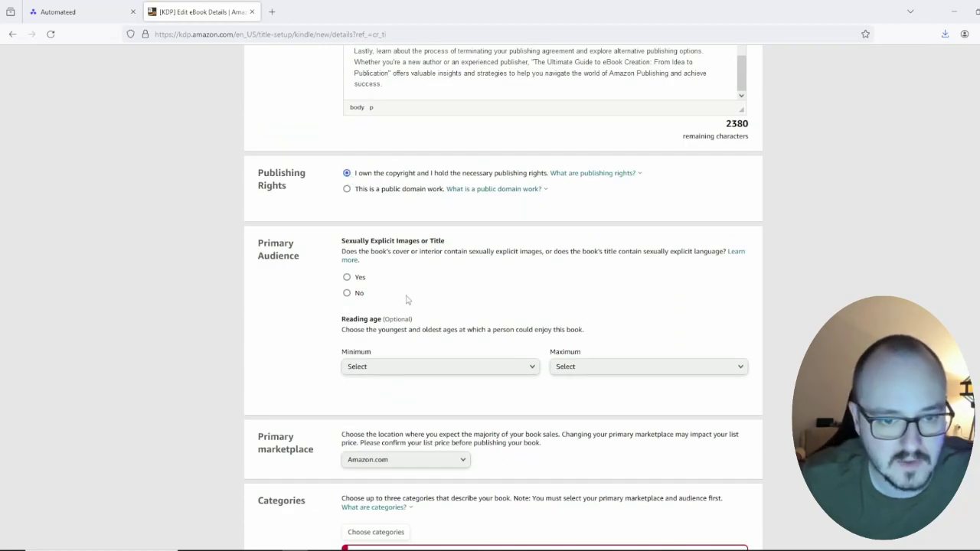
pyautogui.click(348, 294)
pyautogui.scroll(-4, 400, 230)
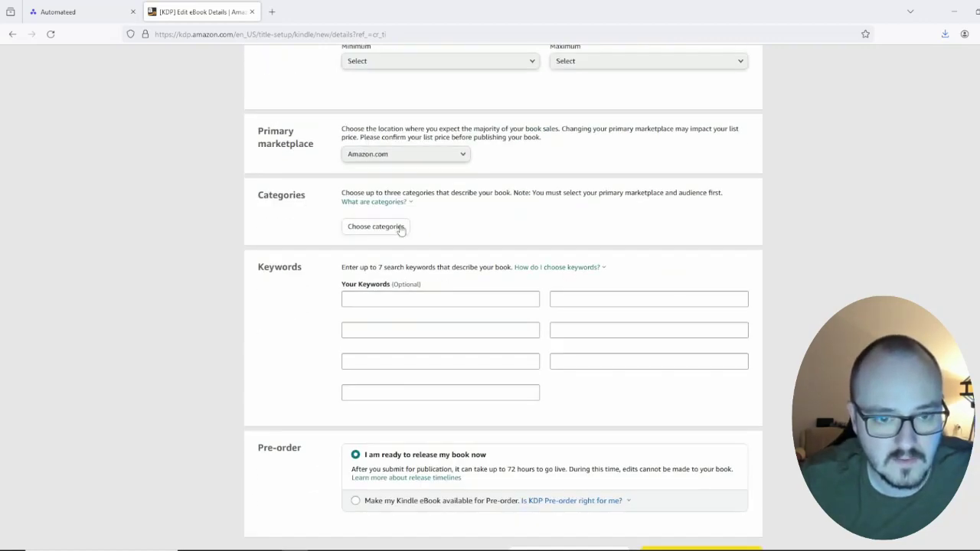
pyautogui.click(383, 298)
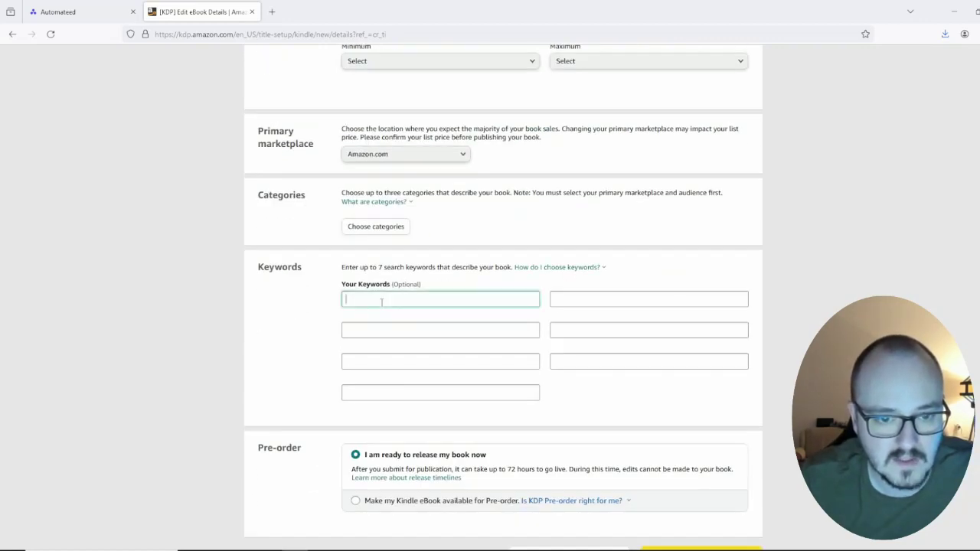
pyautogui.click(57, 11)
# Step: Generate 3 Keyword Research for Amazon KDP variations from the outline pasted via clipboard history
pyautogui.click(61, 189)
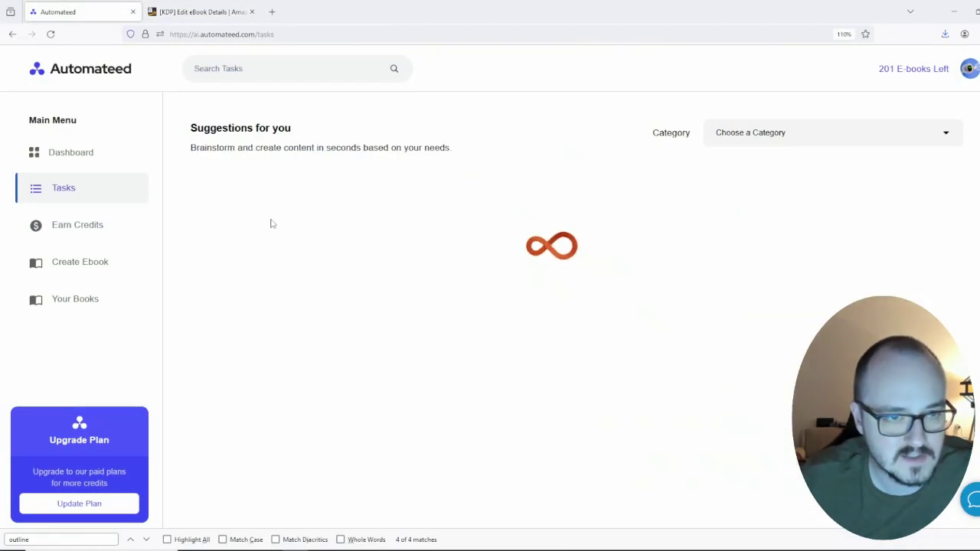
pyautogui.scroll(-3, 744, 309)
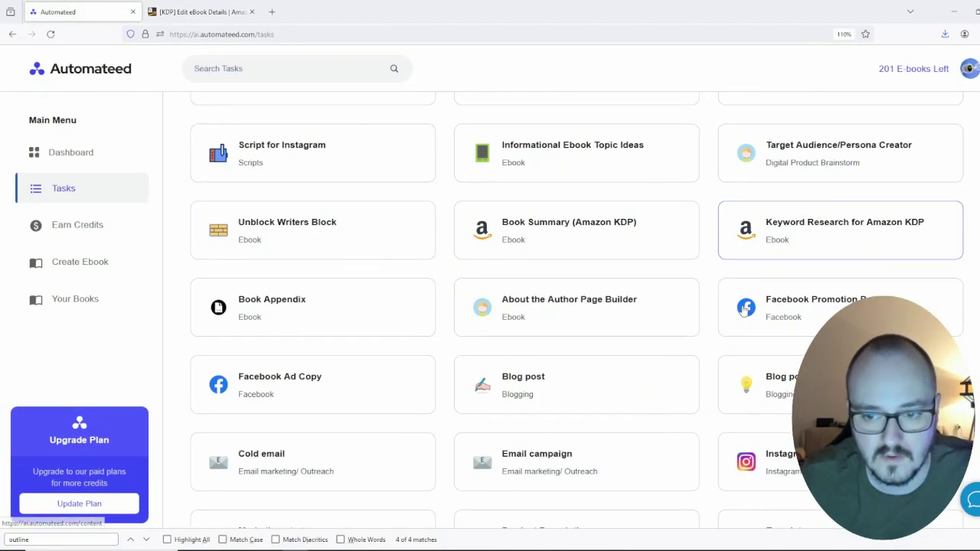
pyautogui.click(831, 238)
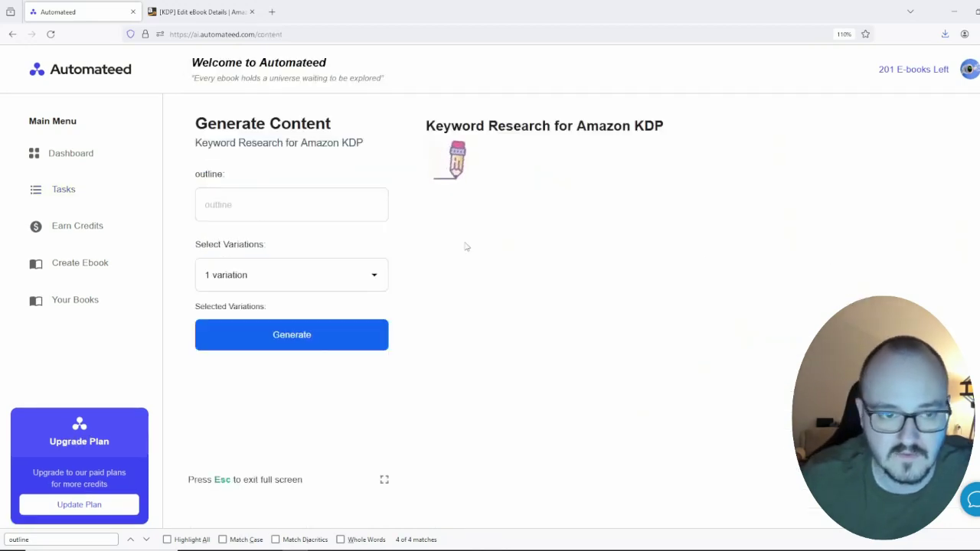
pyautogui.click(275, 203)
pyautogui.press('super+v')
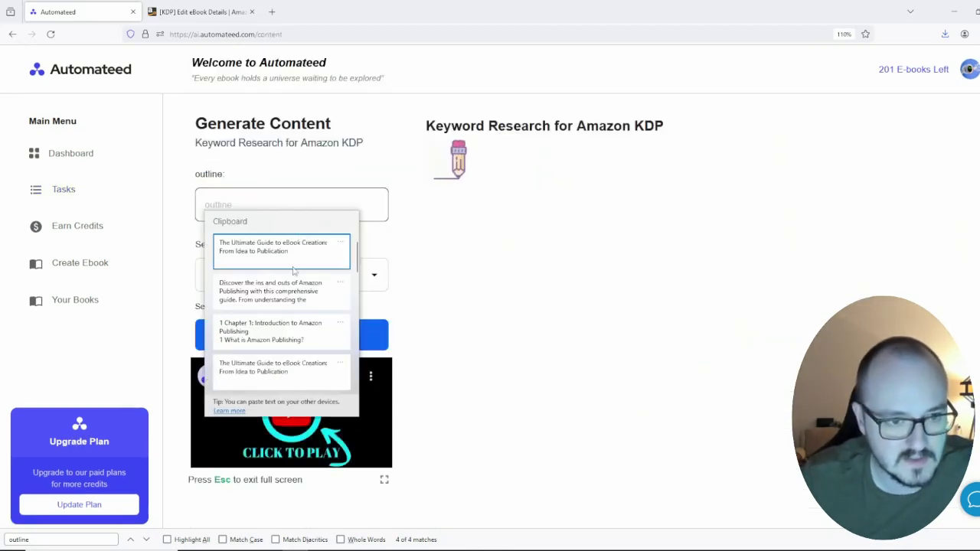
pyautogui.click(291, 342)
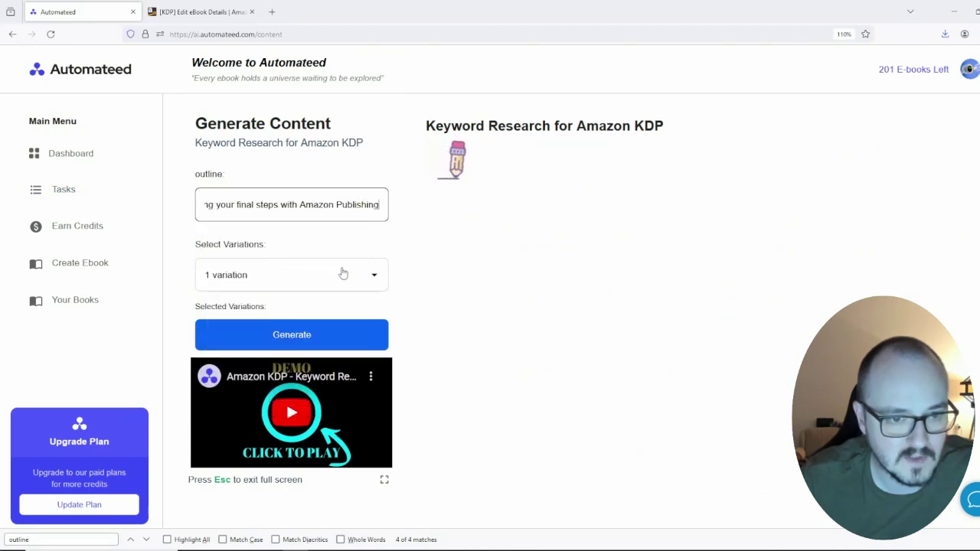
pyautogui.hotkey('ctrl', 'a')
pyautogui.click(304, 283)
pyautogui.click(224, 337)
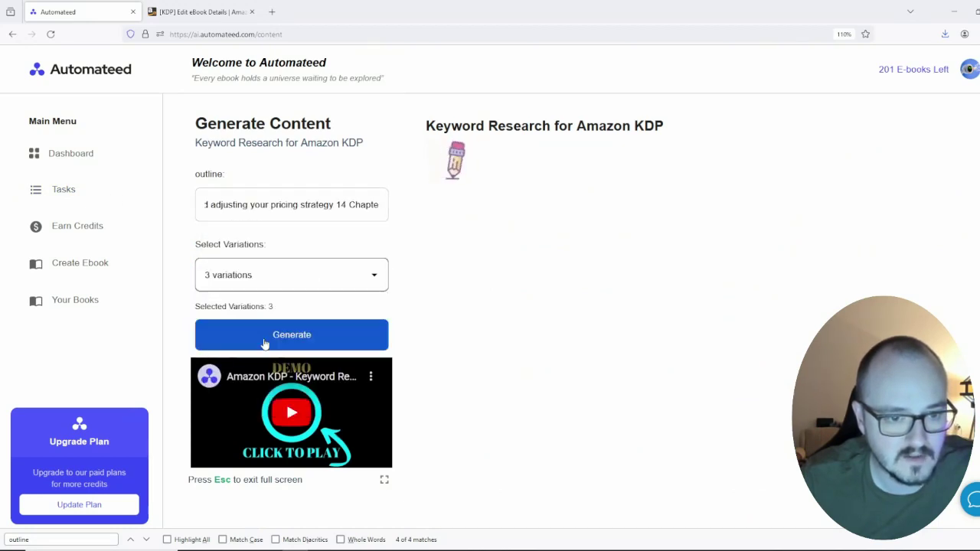
pyautogui.click(265, 336)
pyautogui.scroll(-2, 460, 322)
pyautogui.scroll(2, 575, 317)
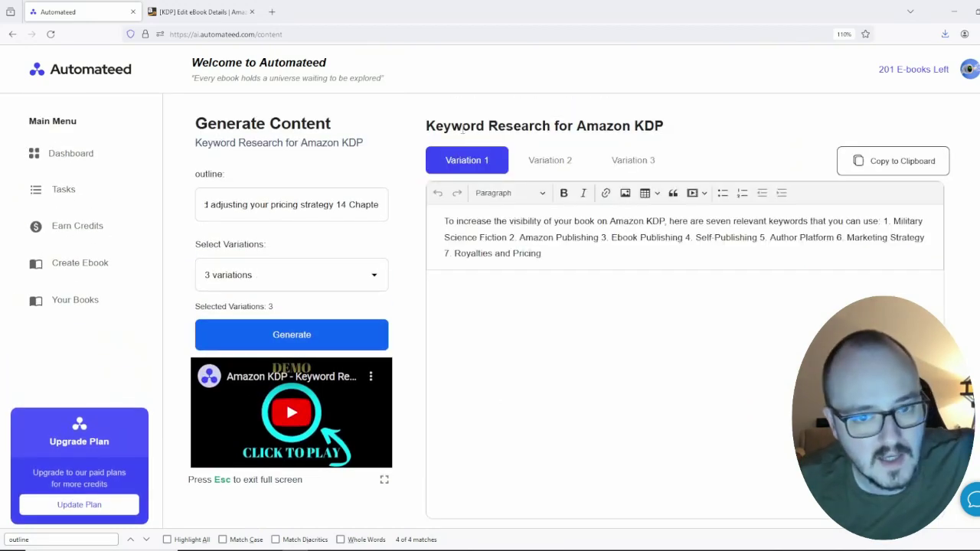
# Step: Switch to keyword Variation 3 and paste 'Amazon Publishing' into the first KDP keyword field
pyautogui.moveTo(890, 221); pyautogui.dragTo(715, 240)
pyautogui.click(538, 238)
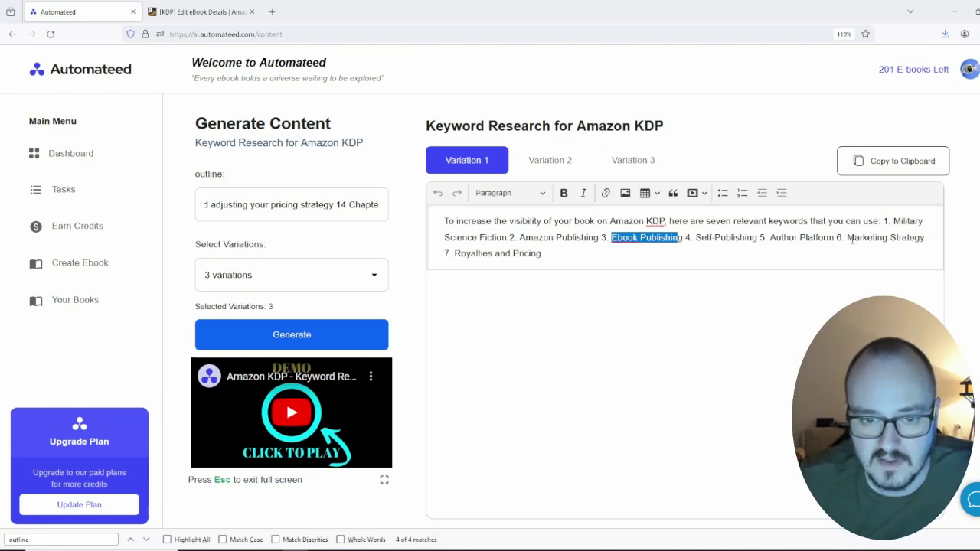
pyautogui.click(568, 163)
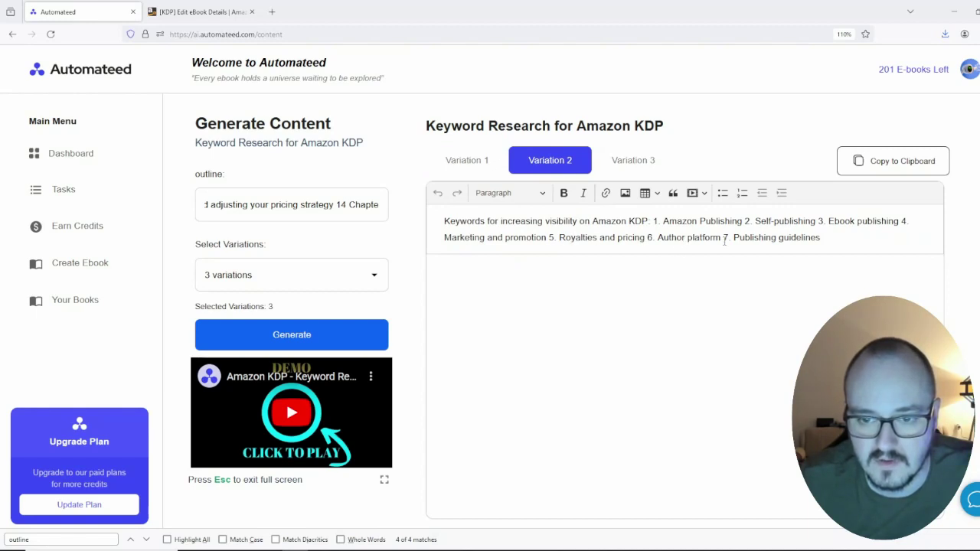
pyautogui.click(619, 162)
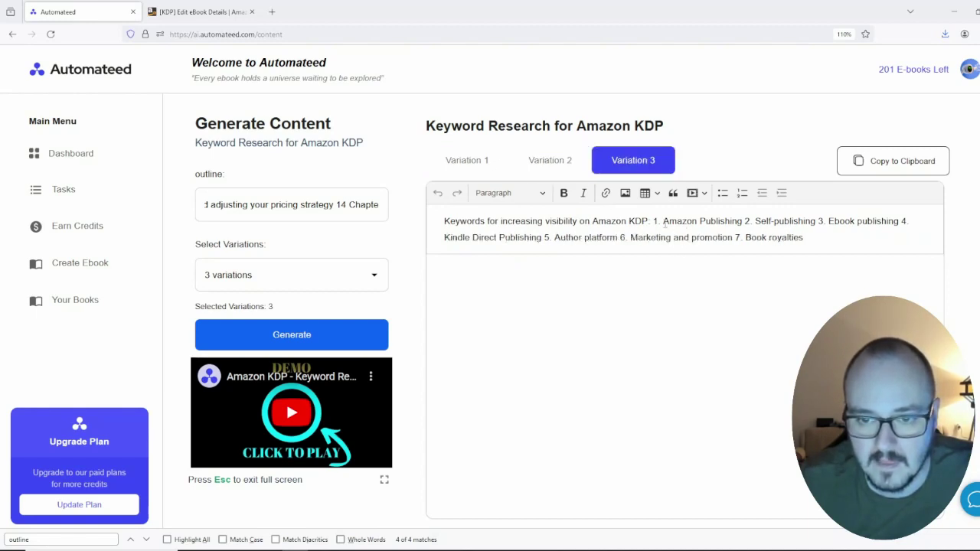
pyautogui.moveTo(662, 222); pyautogui.dragTo(746, 223)
pyautogui.hotkey('ctrl', 'c')
pyautogui.hotkey('ctrl', 'Tab')
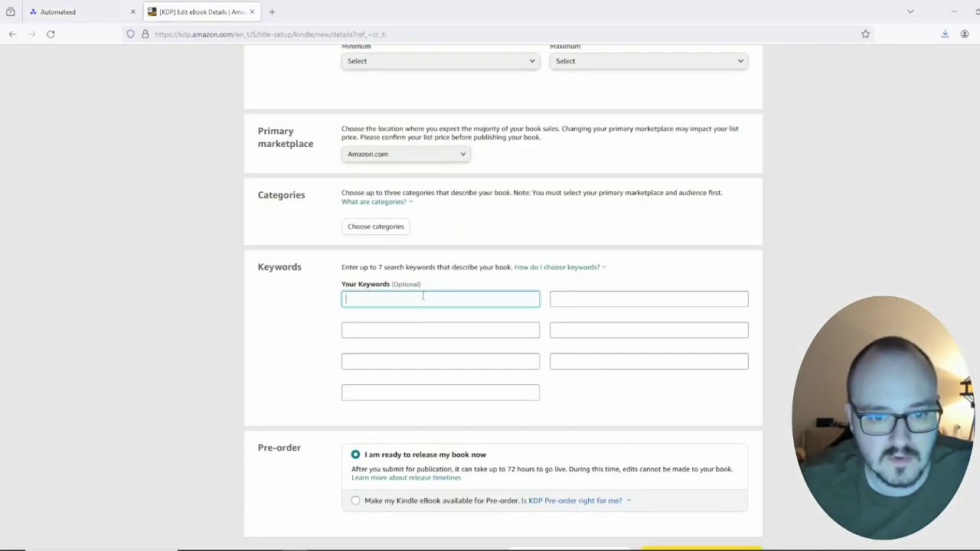
pyautogui.hotkey('ctrl', 'v')
pyautogui.hotkey('ctrl', 'shift', 'Tab')
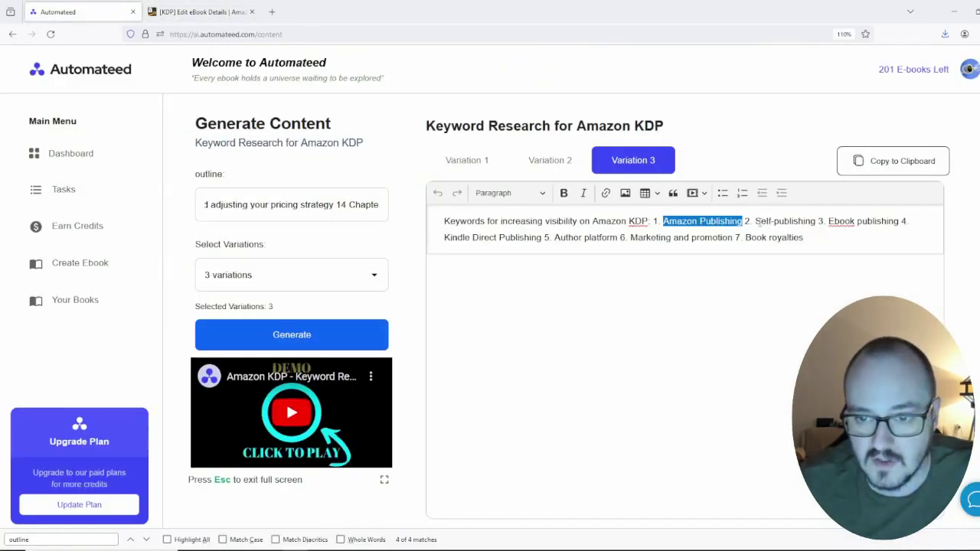
# Step: Fill KDP keyword fields 2 and 3 with 'Self-publishing' and 'Ebook publishing'
pyautogui.moveTo(754, 222); pyautogui.dragTo(810, 222)
pyautogui.hotkey('ctrl', 'c')
pyautogui.hotkey('ctrl', 'Tab')
pyautogui.press('Tab')
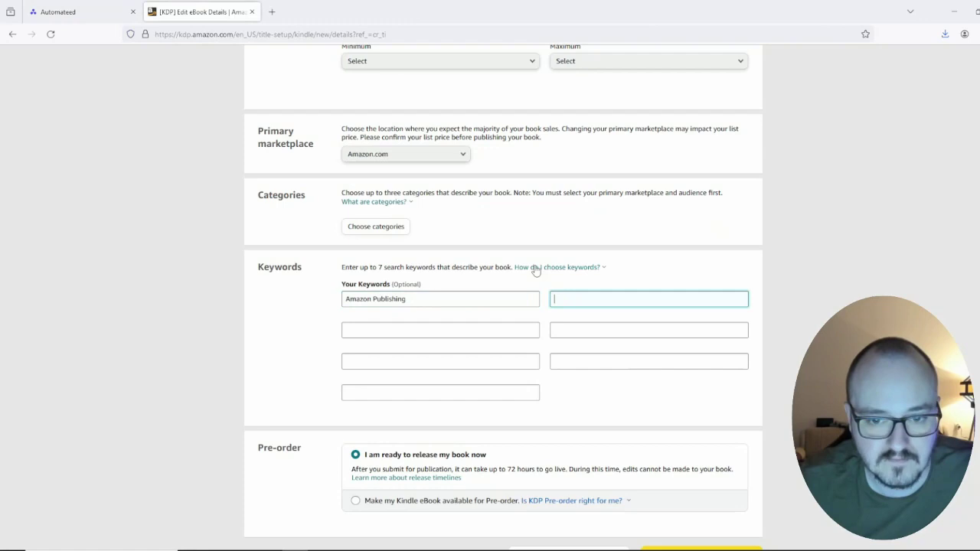
pyautogui.hotkey('ctrl', 'v')
pyautogui.hotkey('ctrl', 'shift', 'Tab')
pyautogui.moveTo(829, 222); pyautogui.dragTo(901, 222)
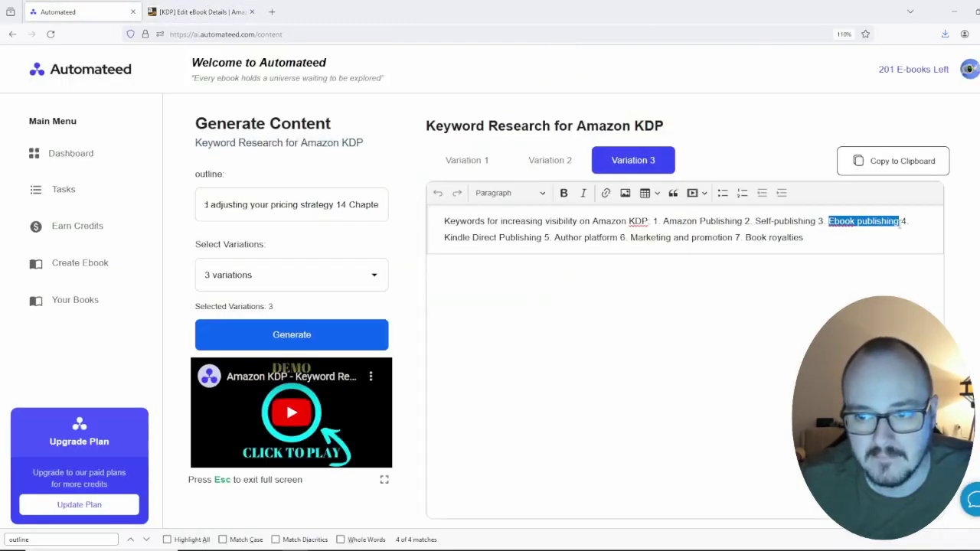
pyautogui.hotkey('ctrl', 'c')
pyautogui.hotkey('ctrl', 'Tab')
pyautogui.press('Tab')
pyautogui.hotkey('ctrl', 'v')
pyautogui.hotkey('ctrl', 'shift', 'Tab')
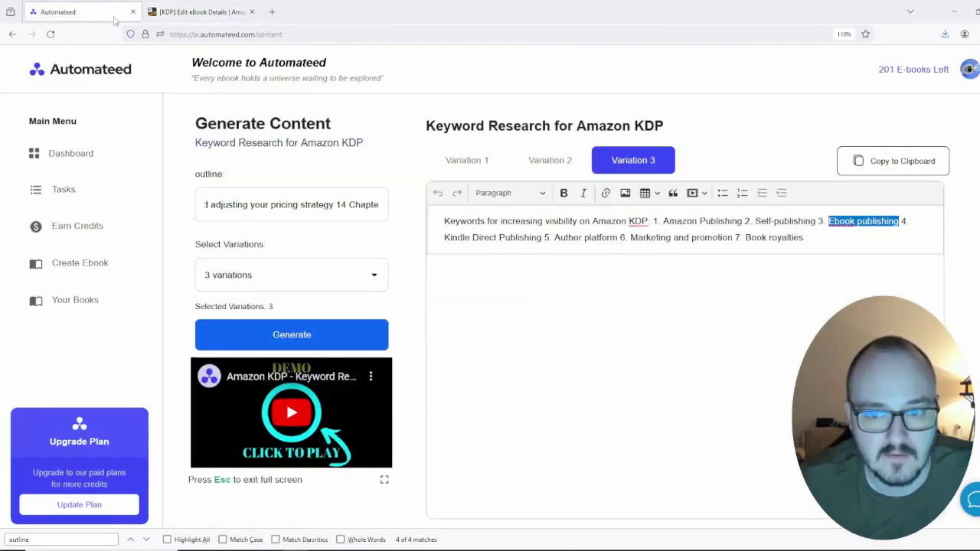
# Step: Fill KDP keyword fields 4 and 5 with 'Kindle Direct Publishing' and 'Author platform'
pyautogui.moveTo(441, 238); pyautogui.dragTo(534, 239)
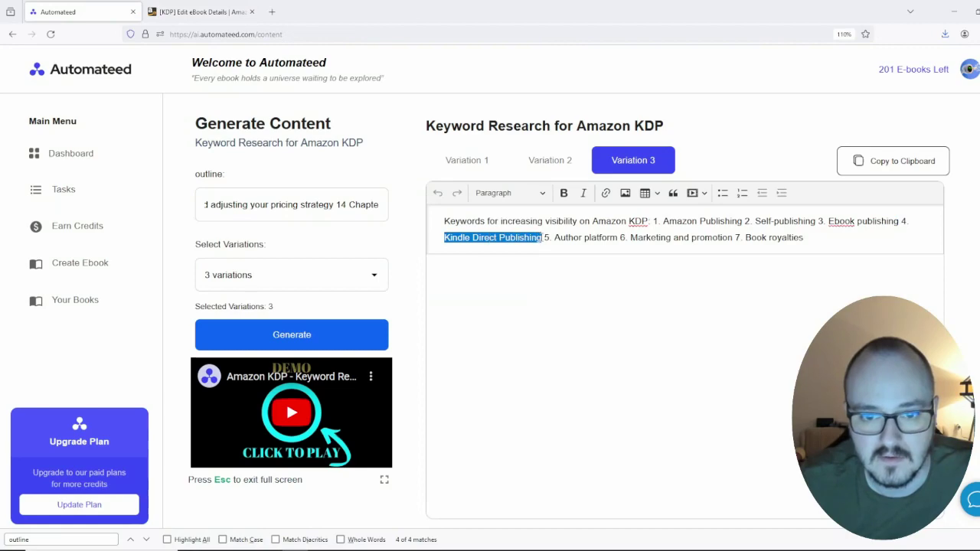
pyautogui.hotkey('ctrl', 'c')
pyautogui.click(199, 12)
pyautogui.press('Tab')
pyautogui.hotkey('ctrl', 'v')
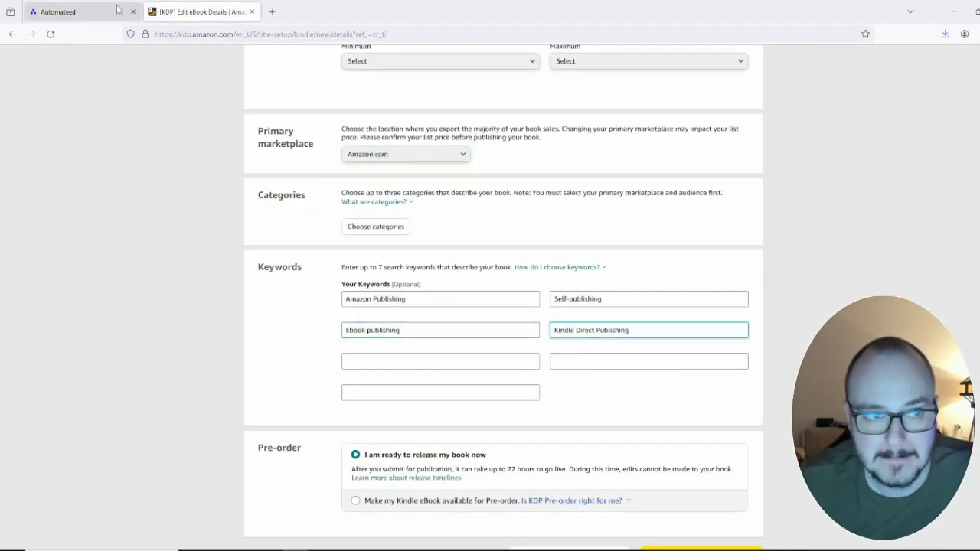
pyautogui.click(117, 8)
pyautogui.moveTo(554, 237); pyautogui.dragTo(618, 238)
pyautogui.hotkey('ctrl', 'c')
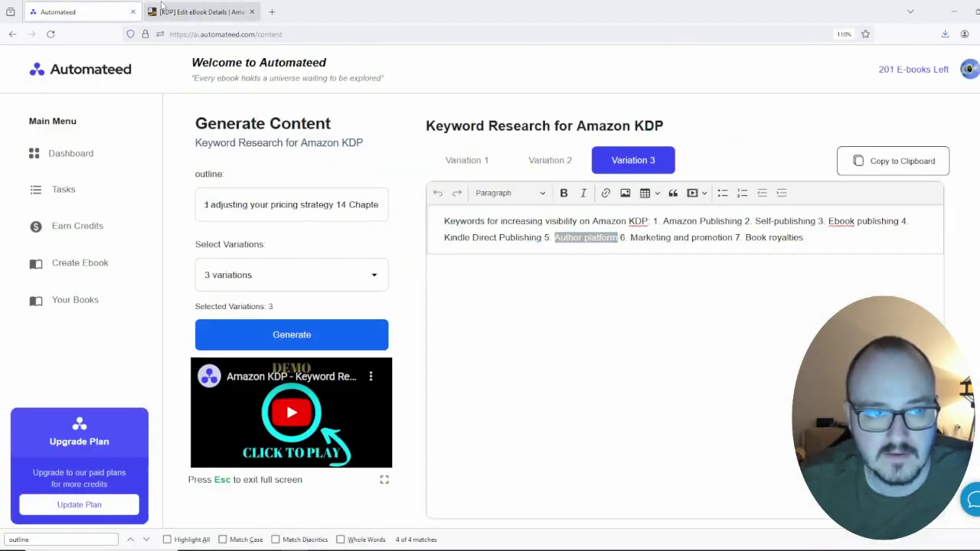
pyautogui.click(199, 12)
pyautogui.press('Tab')
pyautogui.hotkey('ctrl', 'v')
# Step: Fill KDP keyword fields 6 and 7 with 'Marketing and promotion' and 'Book royalties'
pyautogui.click(93, 6)
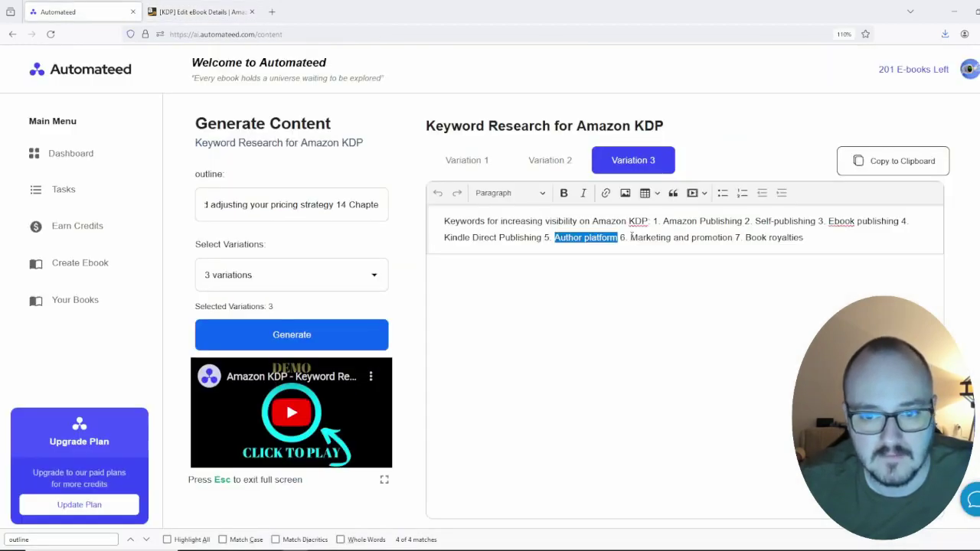
pyautogui.moveTo(631, 238); pyautogui.dragTo(715, 239)
pyautogui.hotkey('ctrl', 'c')
pyautogui.click(199, 11)
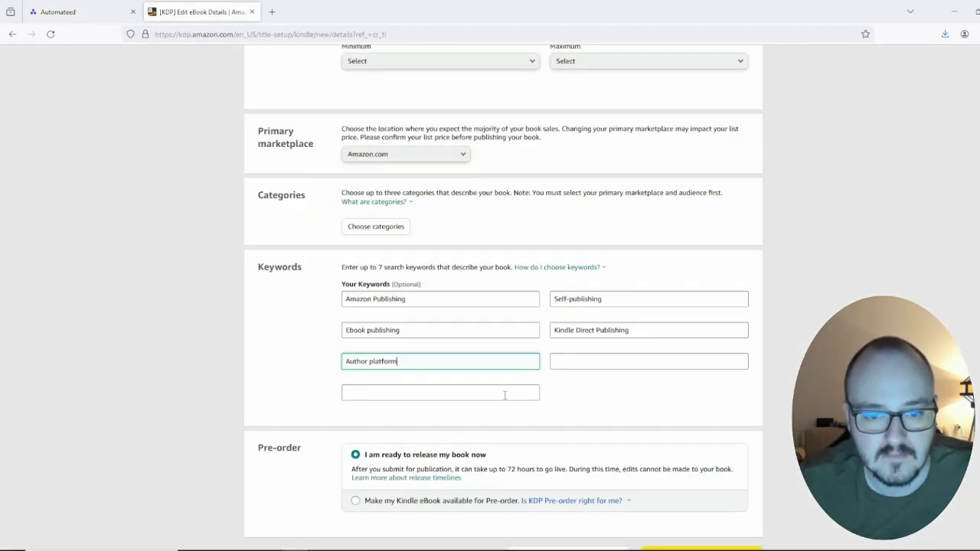
pyautogui.press('Tab')
pyautogui.hotkey('ctrl', 'v')
pyautogui.click(87, 9)
pyautogui.moveTo(803, 239); pyautogui.dragTo(760, 241)
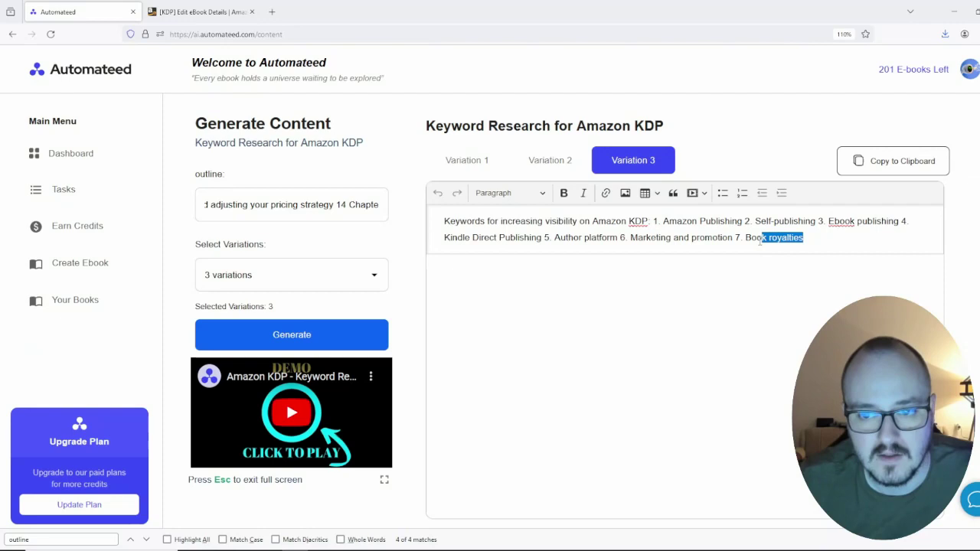
pyautogui.hotkey('ctrl', 'c')
pyautogui.click(199, 12)
pyautogui.click(406, 390)
pyautogui.hotkey('ctrl', 'v')
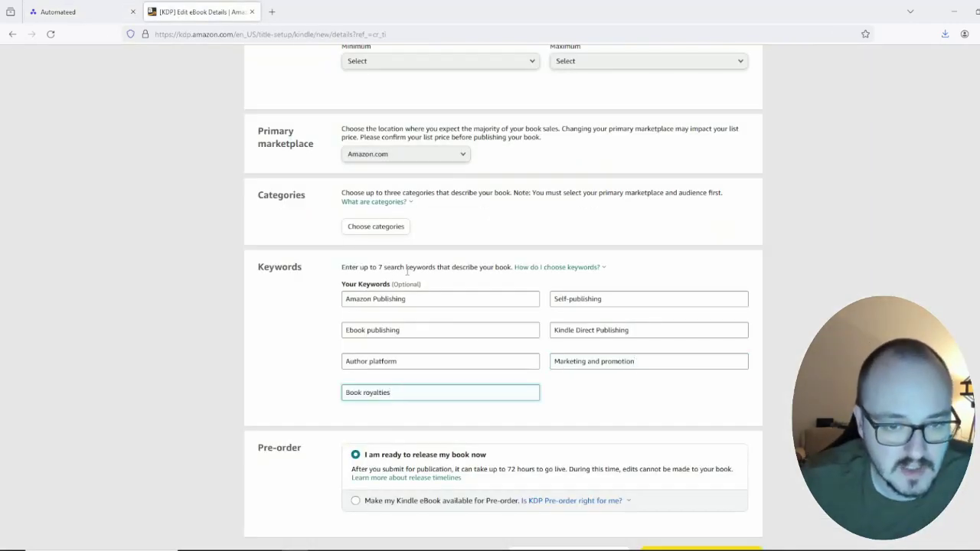
# Step: In the categories dialog, pick Business & Money, tick General, and save
pyautogui.scroll(2, 515, 300)
pyautogui.scroll(-5, 514, 345)
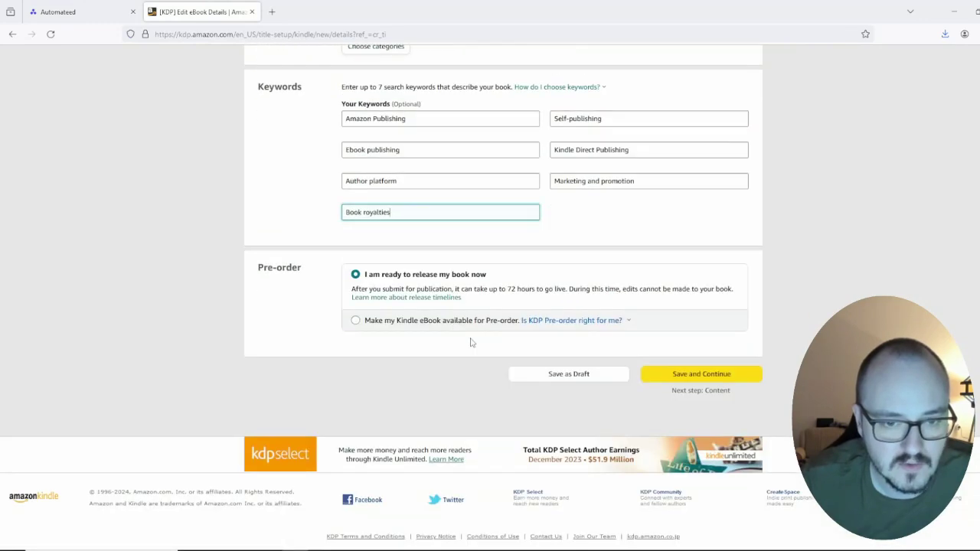
pyautogui.scroll(4, 503, 273)
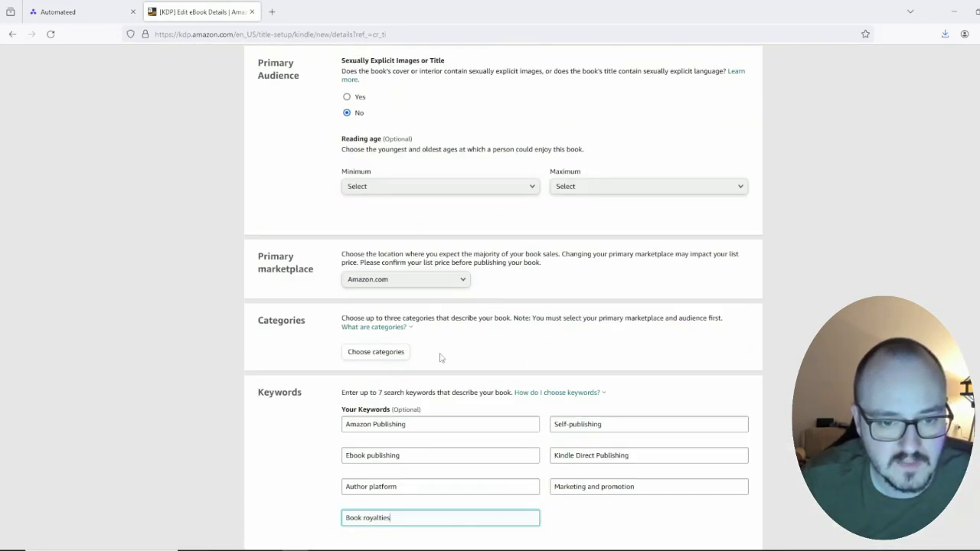
pyautogui.click(367, 355)
pyautogui.scroll(1, 365, 355)
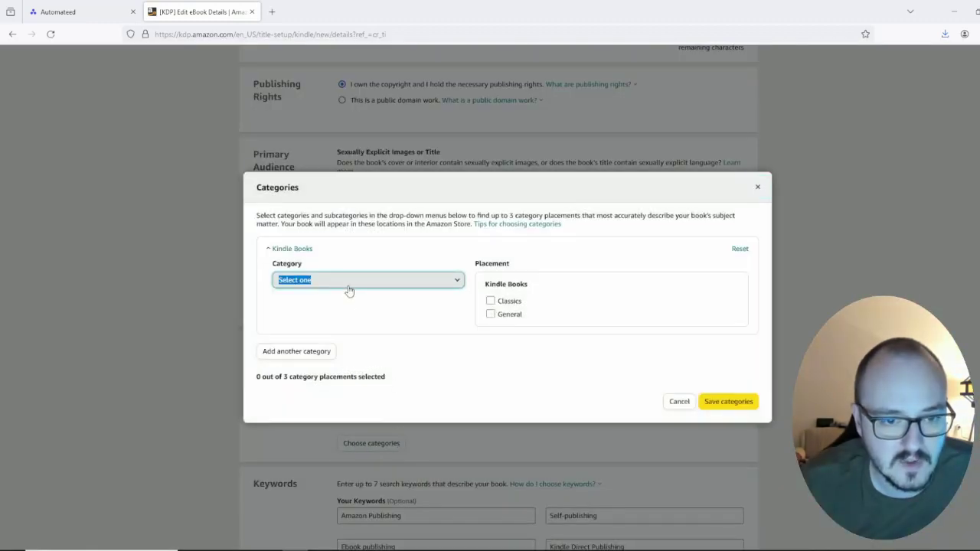
pyautogui.click(348, 290)
pyautogui.click(334, 317)
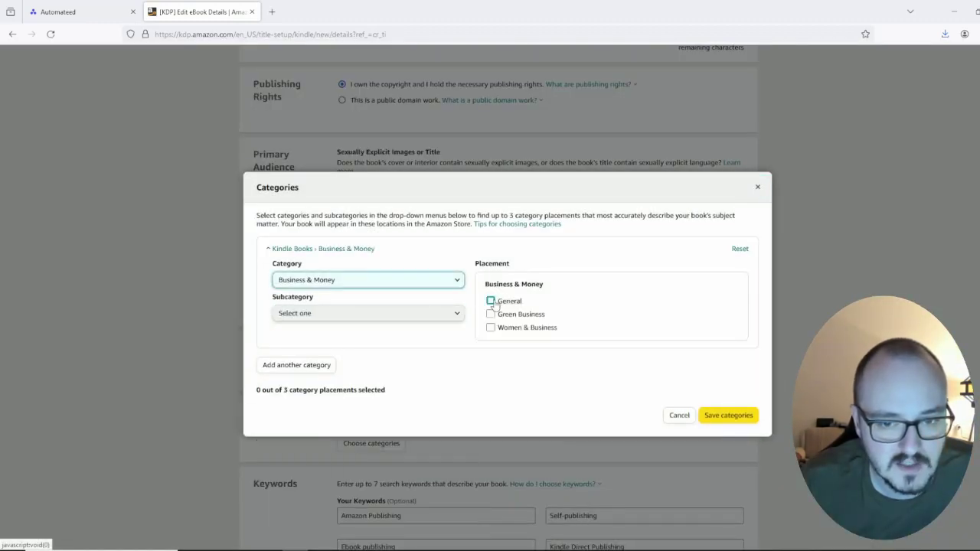
pyautogui.click(491, 301)
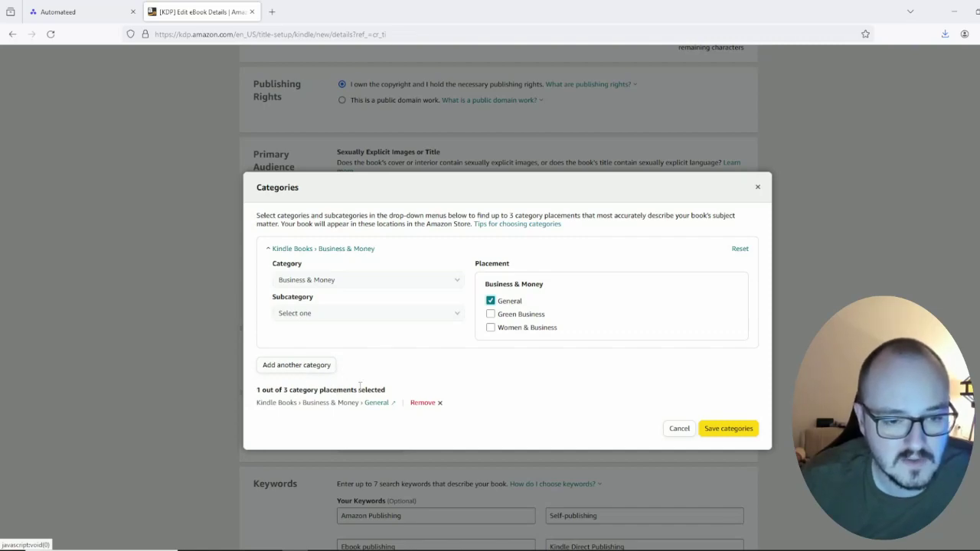
pyautogui.click(729, 429)
pyautogui.scroll(-4, 565, 356)
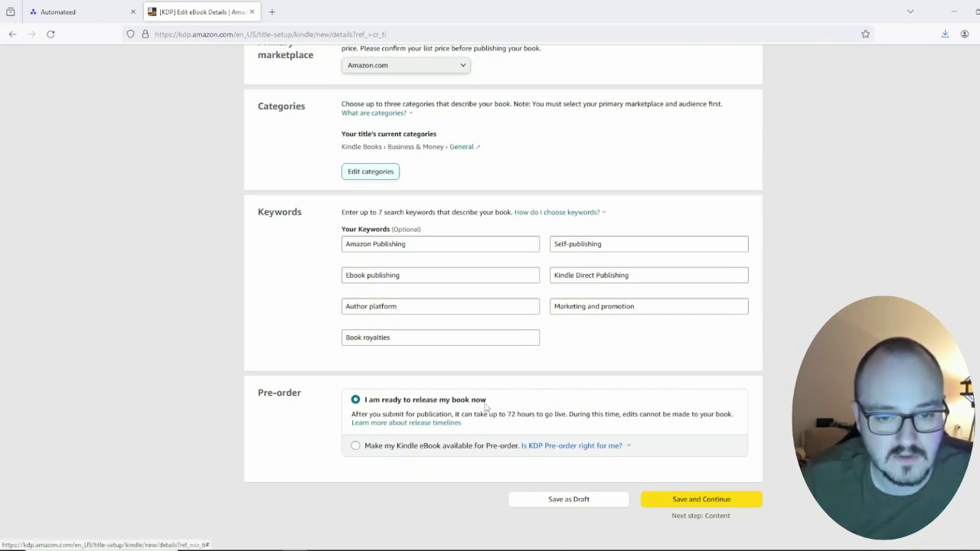
# Step: Check the keywords and immediate-release choice, then Save and Continue the eBook details
pyautogui.scroll(4, 600, 344)
pyautogui.scroll(-6, 459, 267)
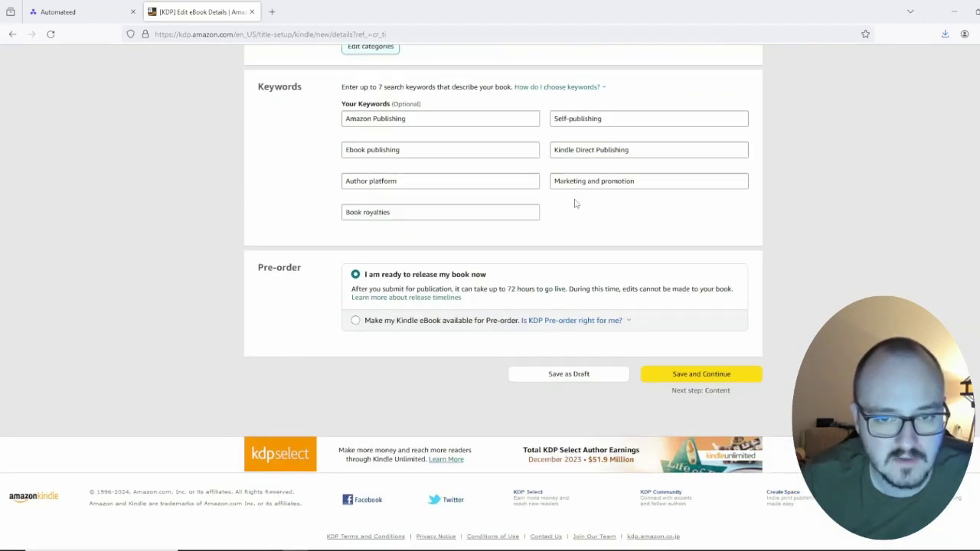
pyautogui.scroll(4, 559, 199)
pyautogui.scroll(-4, 559, 299)
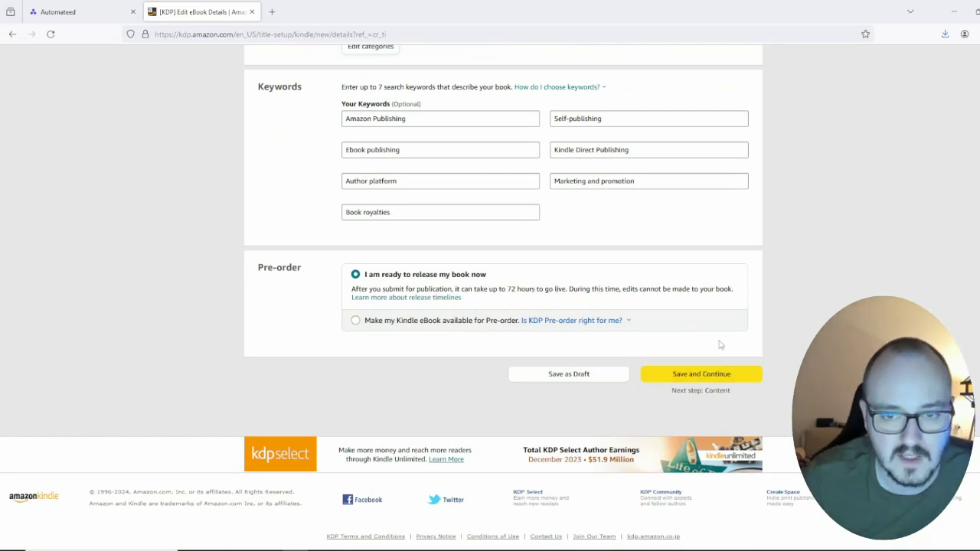
pyautogui.scroll(4, 722, 344)
pyautogui.scroll(-4, 722, 343)
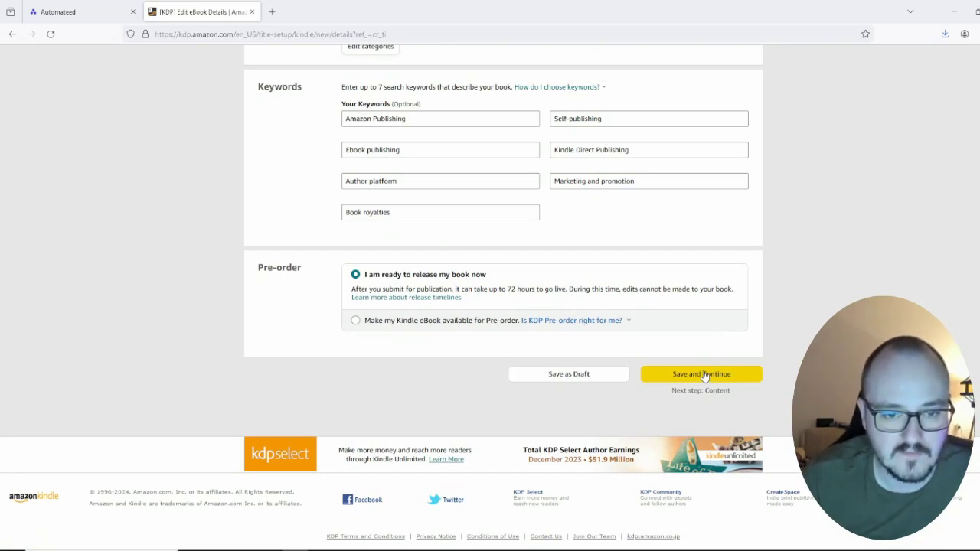
pyautogui.click(701, 375)
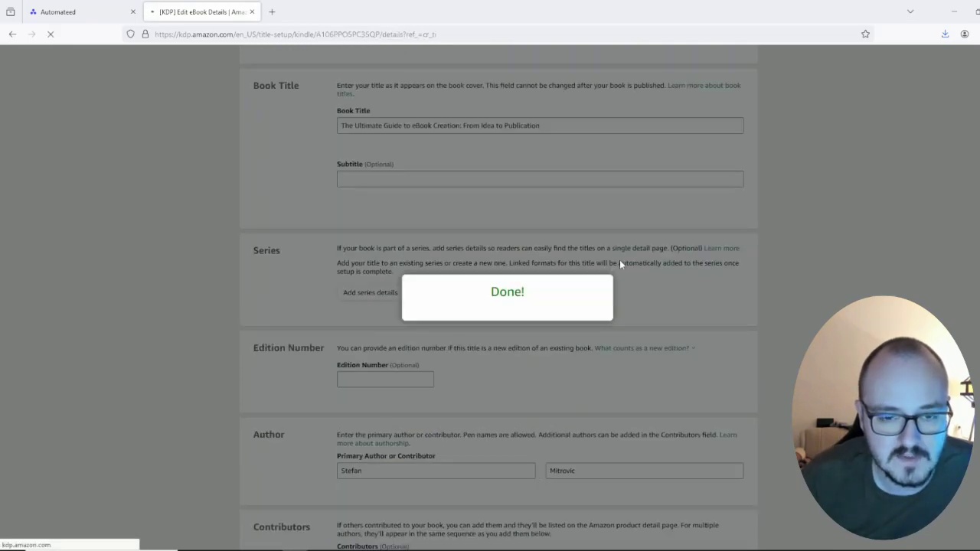
# Step: Review KDP's eBook Content page, then return to Automateed's Your Books list
pyautogui.scroll(-2, 619, 268)
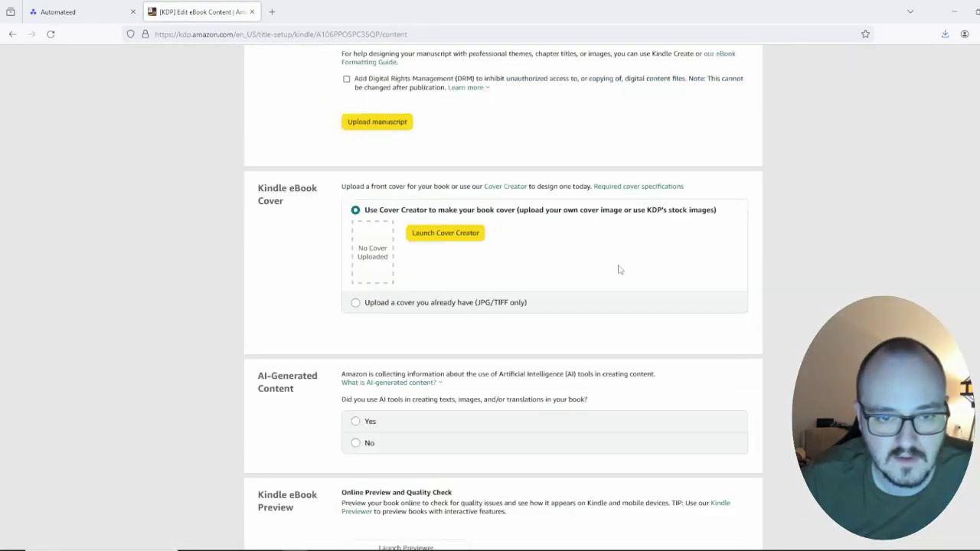
pyautogui.scroll(3, 620, 269)
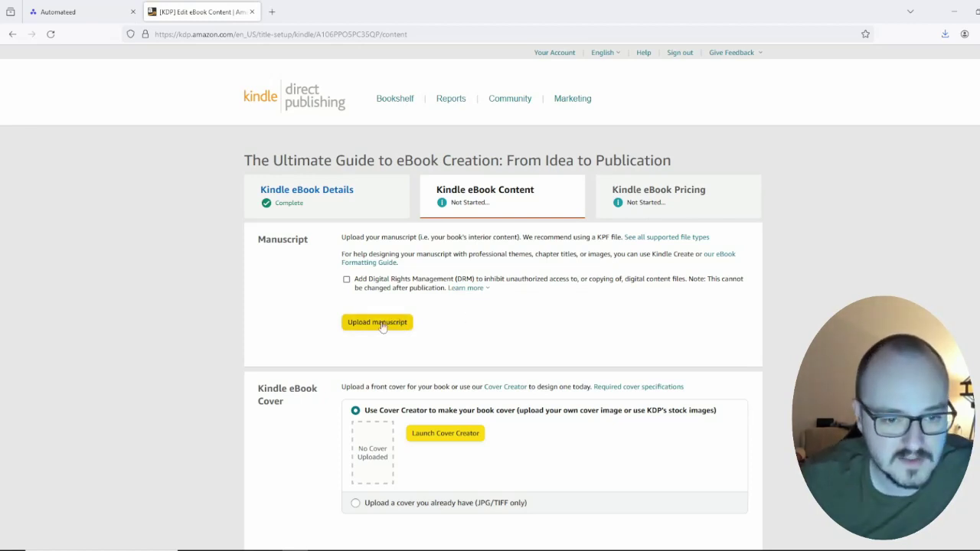
pyautogui.click(100, 6)
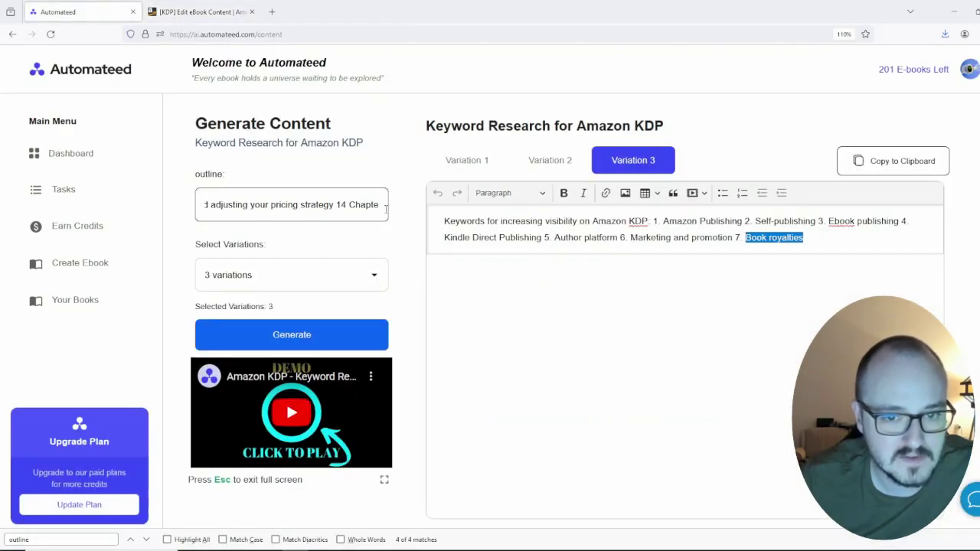
pyautogui.click(75, 299)
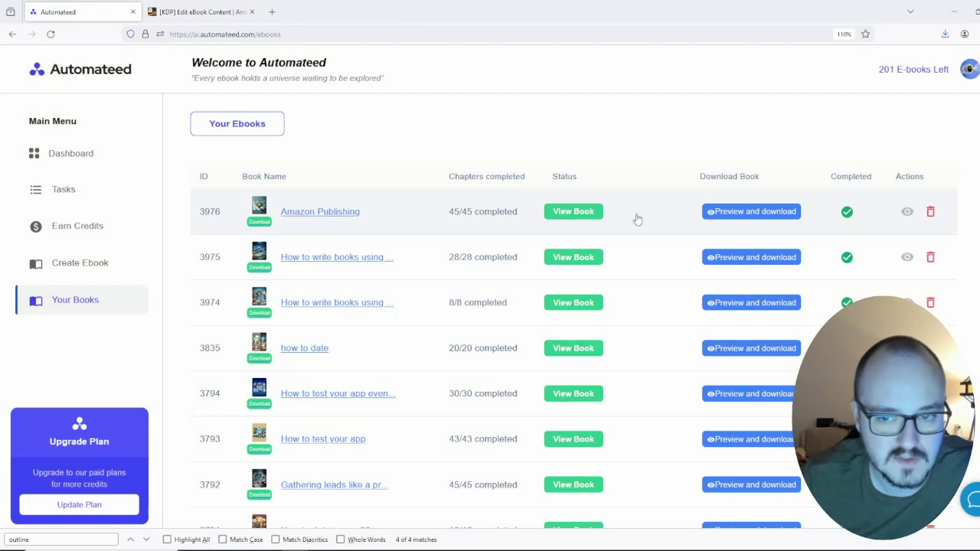
# Step: Open Amazon Publishing's export page, then return to KDP, closing the stray tab and downloads panel
pyautogui.click(739, 212)
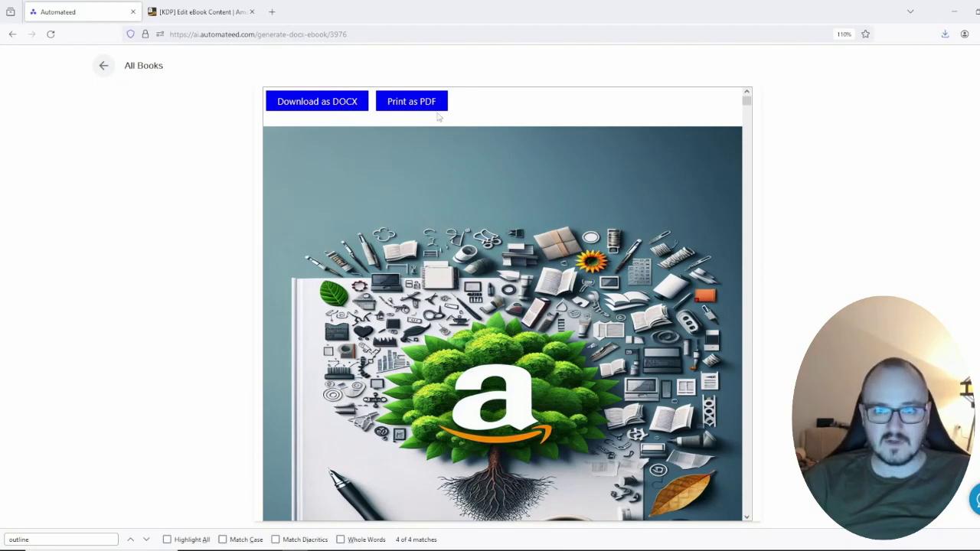
pyautogui.click(215, 9)
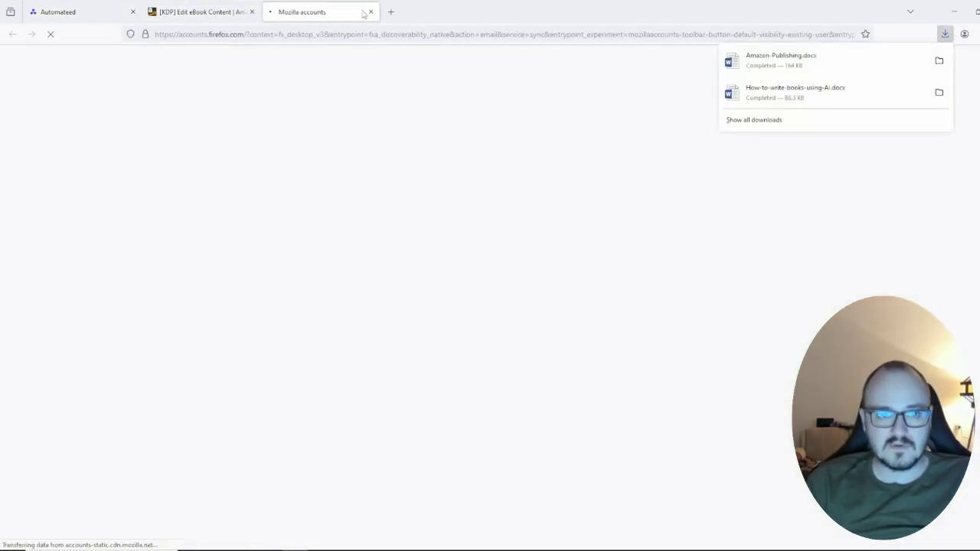
pyautogui.click(370, 11)
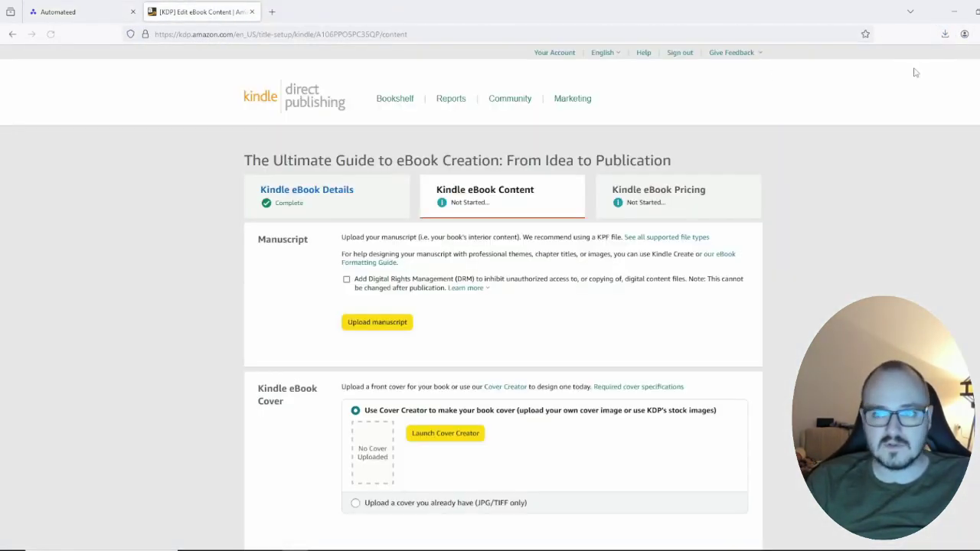
pyautogui.click(713, 20)
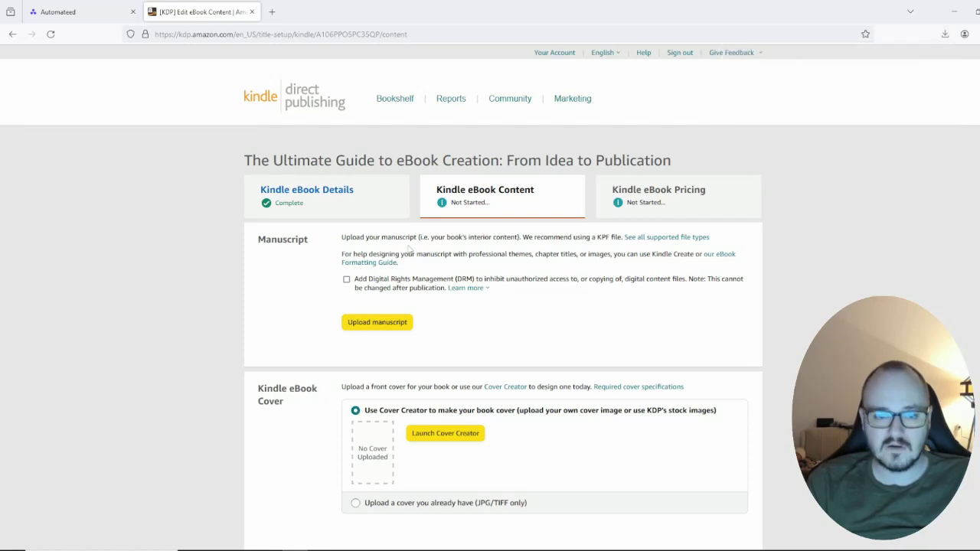
# Step: Upload the manuscript Amazon-Publishing.docx to KDP and wait for processing
pyautogui.click(390, 327)
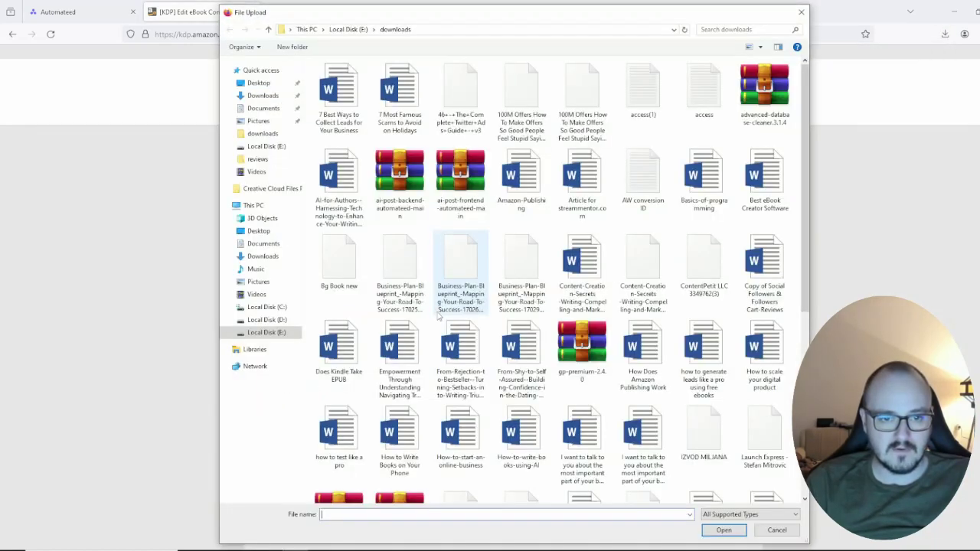
pyautogui.write('ama')
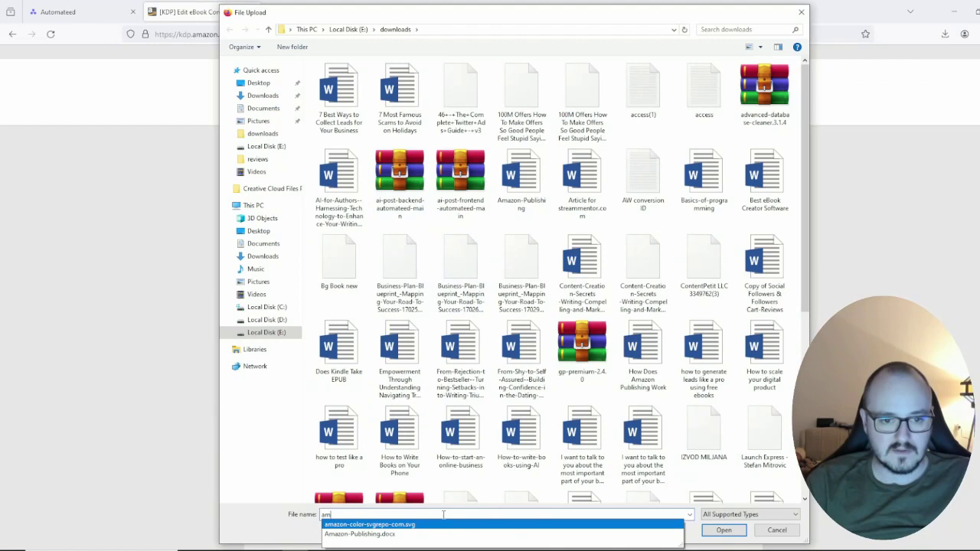
pyautogui.click(592, 527)
pyautogui.click(719, 530)
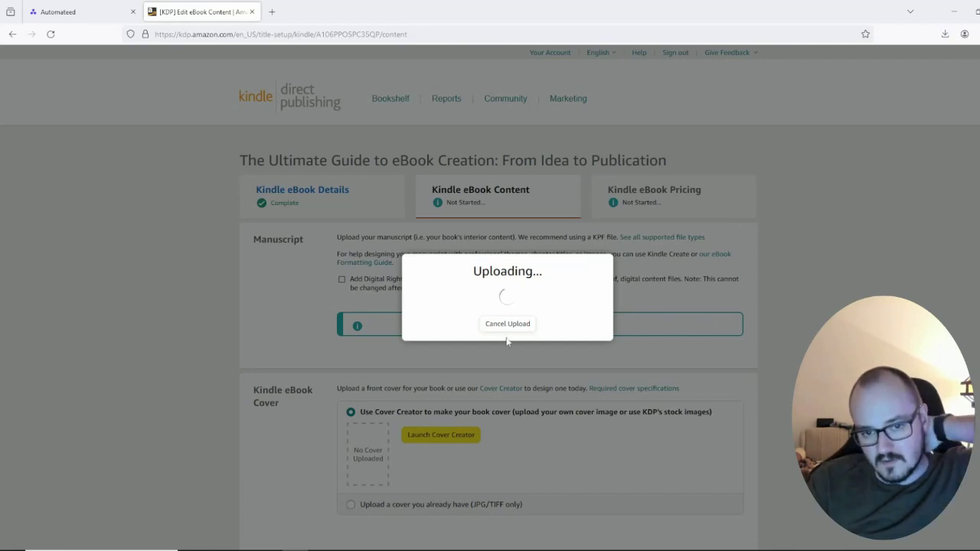
pyautogui.scroll(-3, 482, 337)
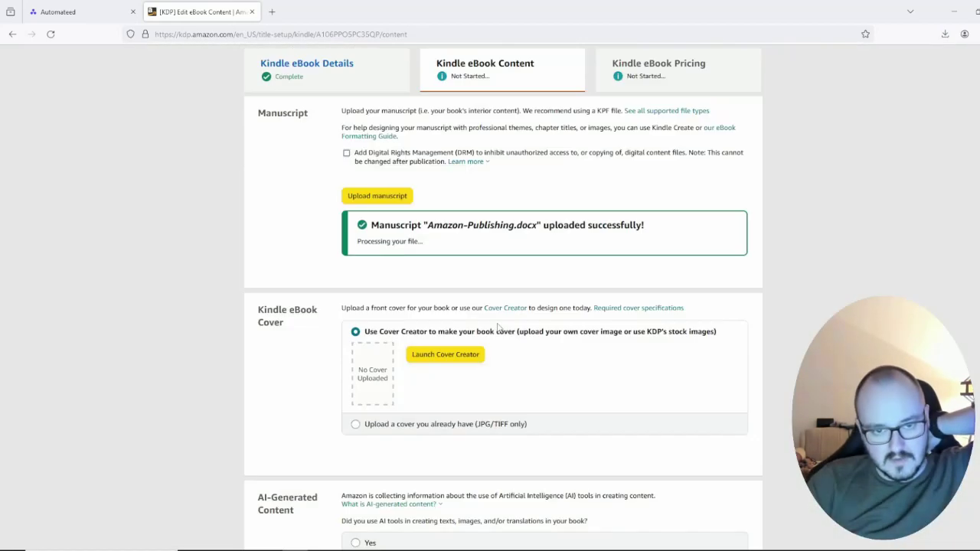
pyautogui.scroll(-2, 497, 328)
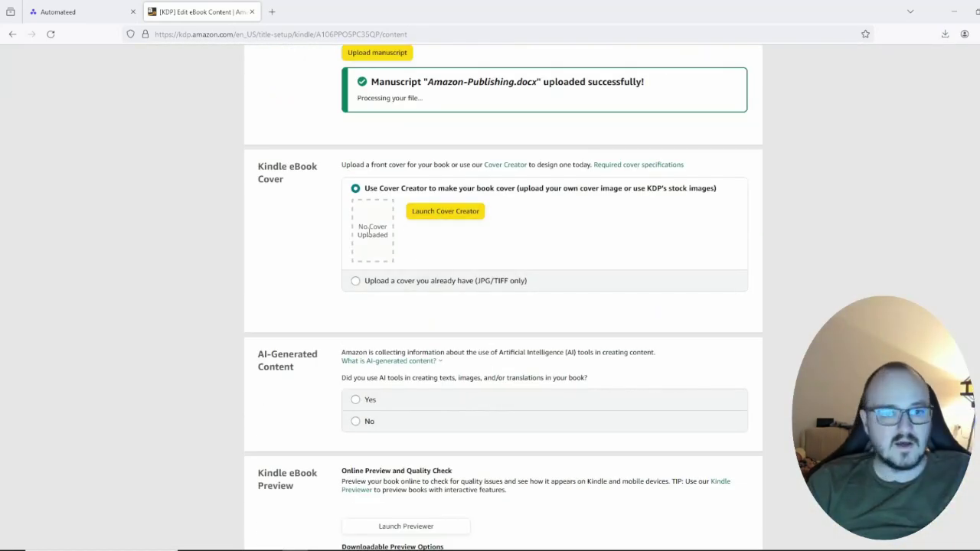
# Step: In Automateed, open the Amazon Publishing book from All Books and edit its cover image
pyautogui.click(58, 12)
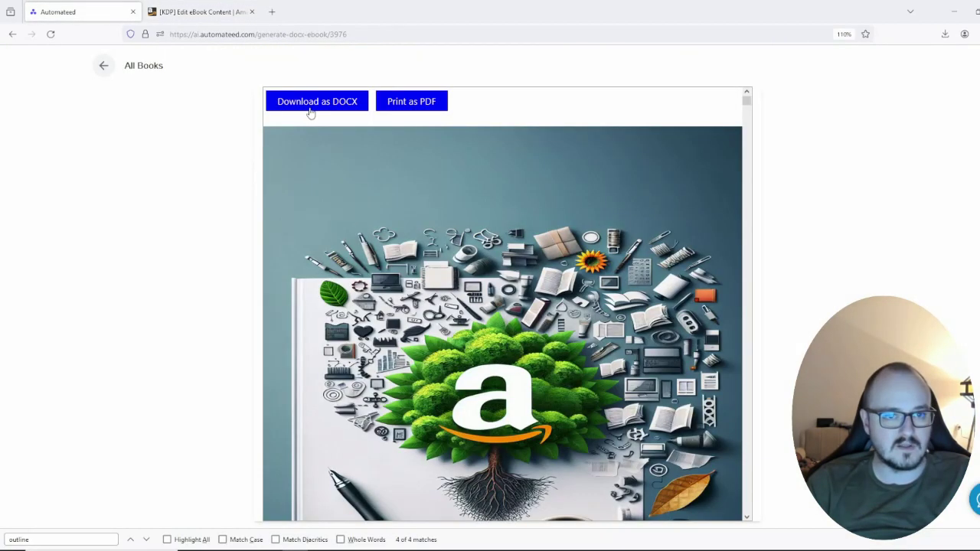
pyautogui.click(99, 65)
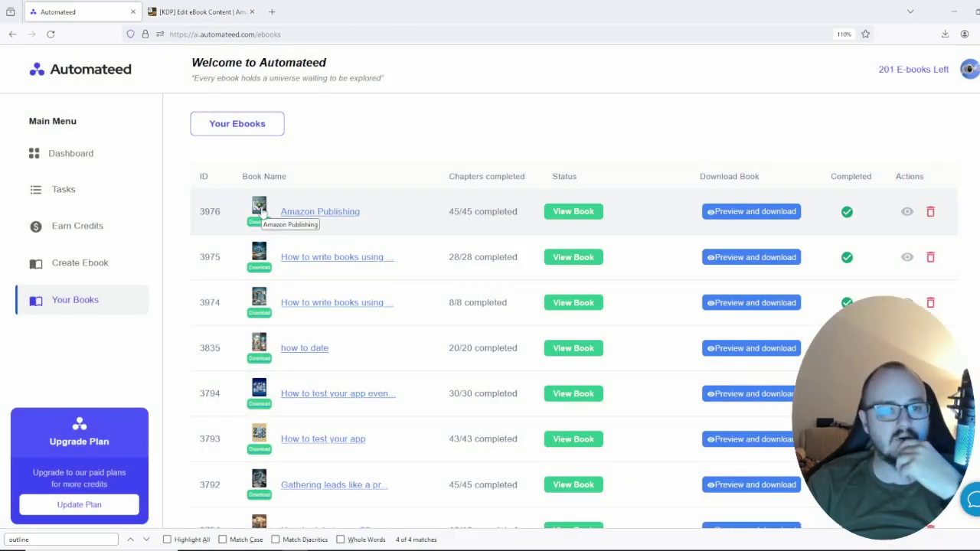
pyautogui.click(309, 213)
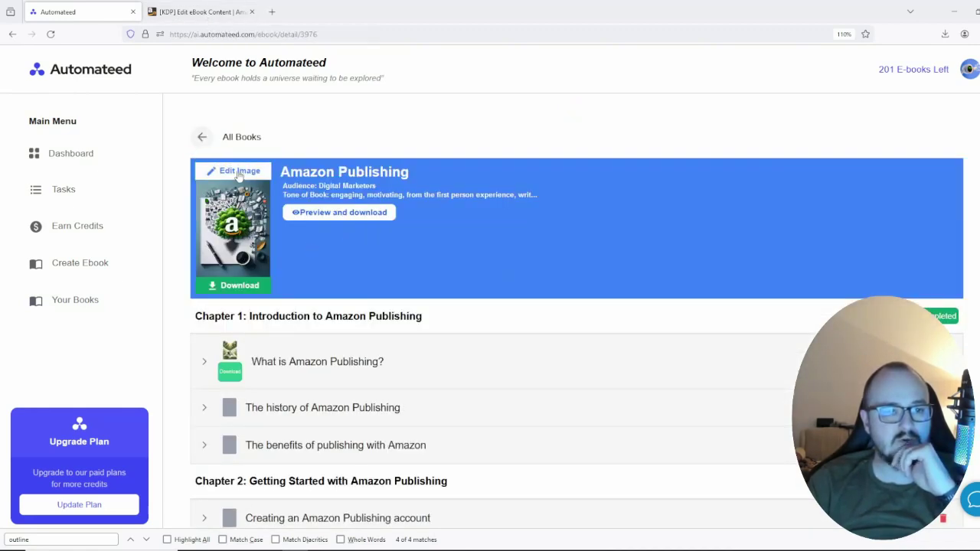
pyautogui.click(237, 172)
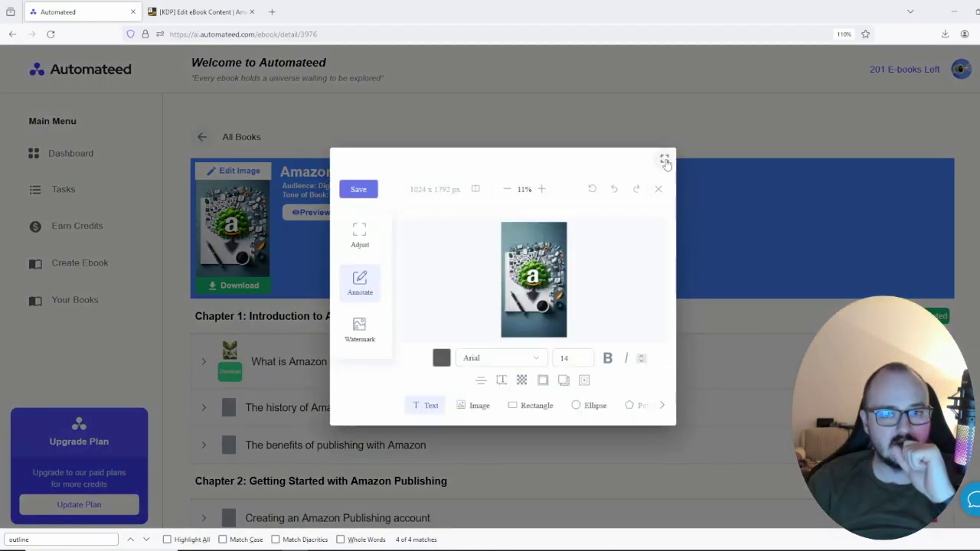
# Step: In full-screen editing, draw a grey band across the cover's top at 55% opacity
pyautogui.click(664, 159)
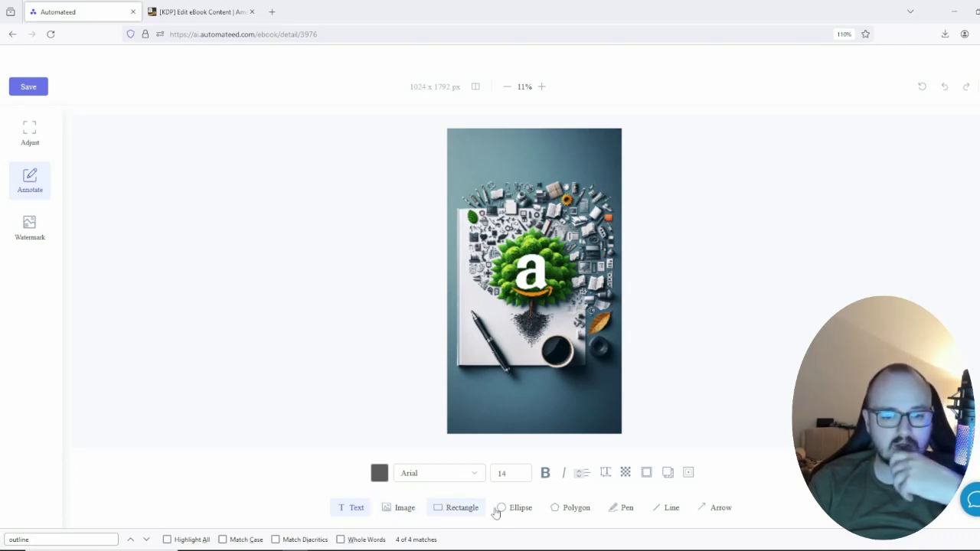
pyautogui.click(462, 508)
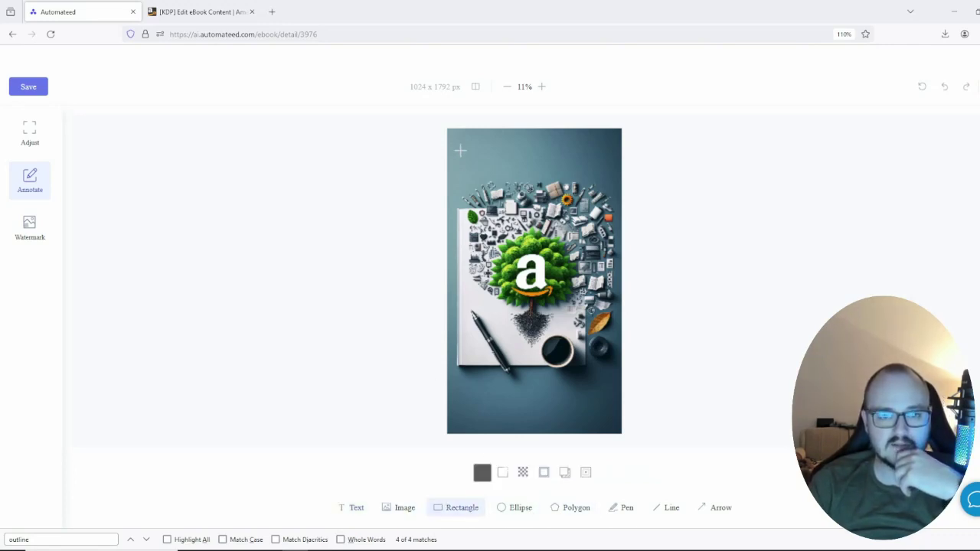
pyautogui.moveTo(455, 142); pyautogui.dragTo(610, 185)
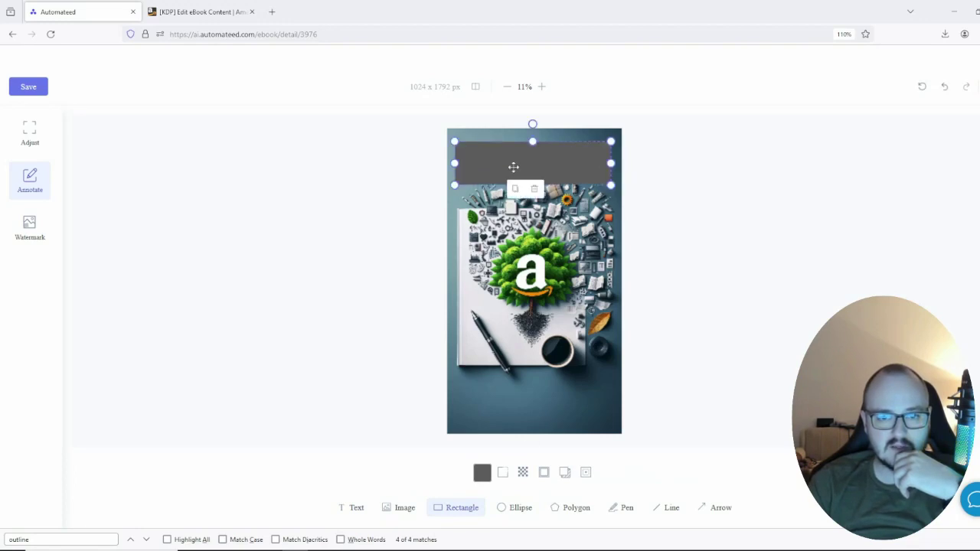
pyautogui.click(522, 473)
pyautogui.moveTo(540, 453); pyautogui.dragTo(514, 455)
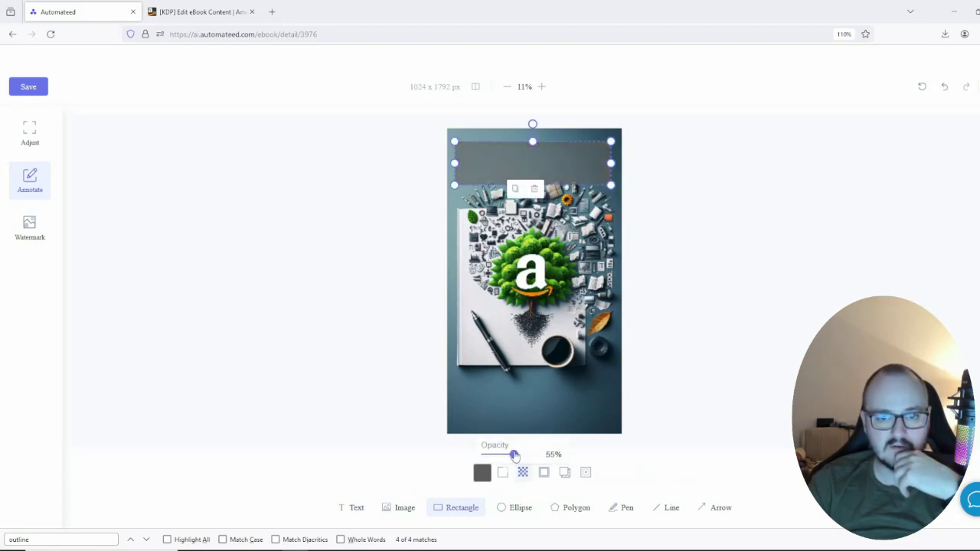
# Step: Place a text box over the grey band and delete its placeholder text
pyautogui.click(356, 507)
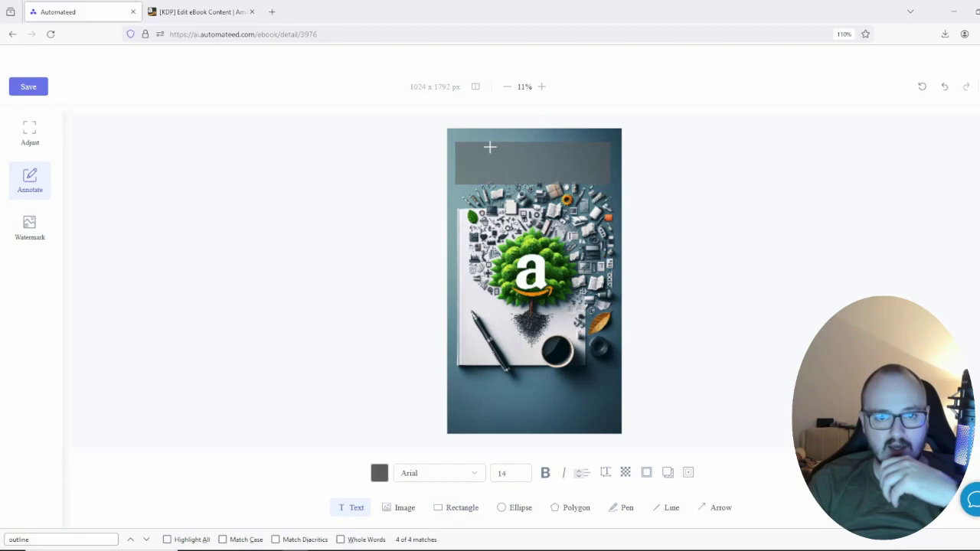
pyautogui.moveTo(465, 148); pyautogui.dragTo(594, 174)
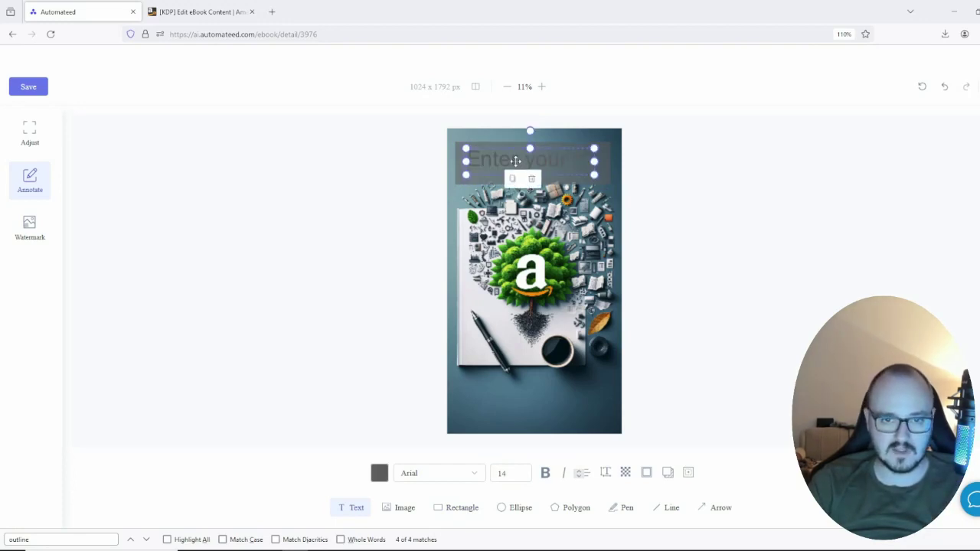
pyautogui.click(515, 161)
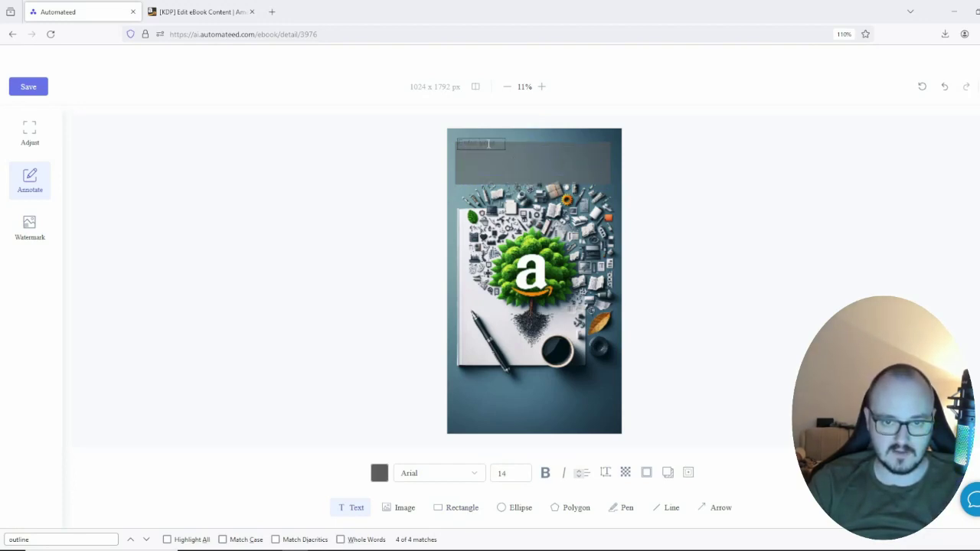
pyautogui.tripleClick(488, 143)
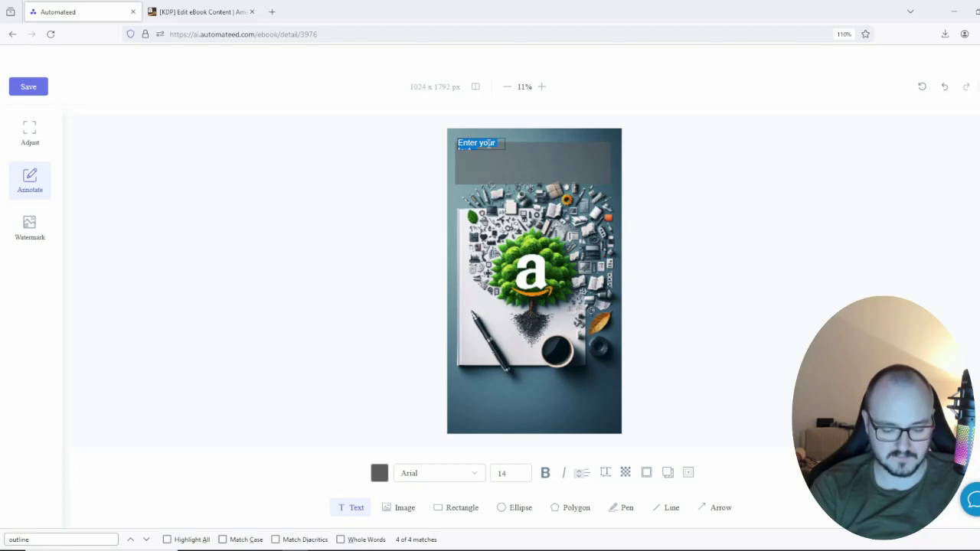
pyautogui.press('BackSpace')
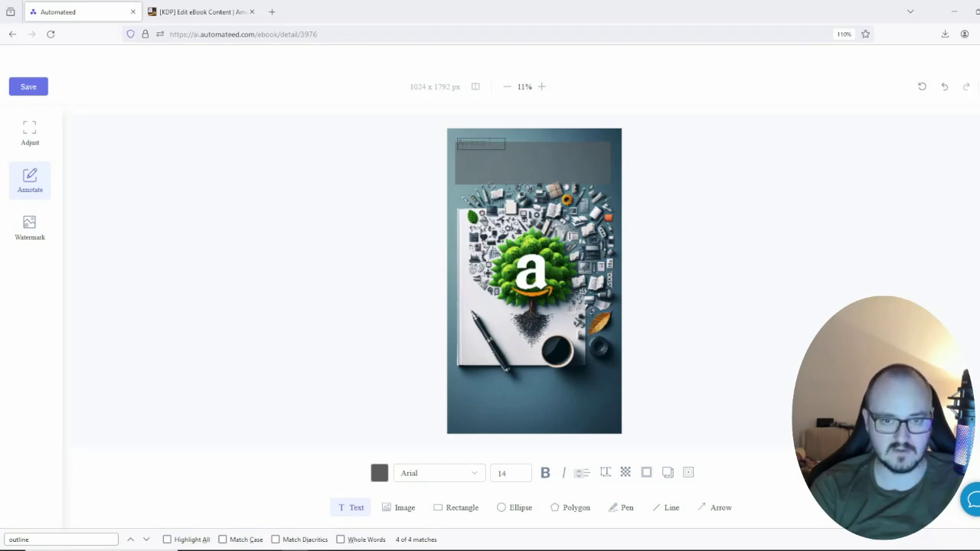
# Step: Turn the Amazon text red, then delete it and leave full-window view
pyautogui.click(379, 472)
pyautogui.moveTo(492, 219); pyautogui.dragTo(589, 223)
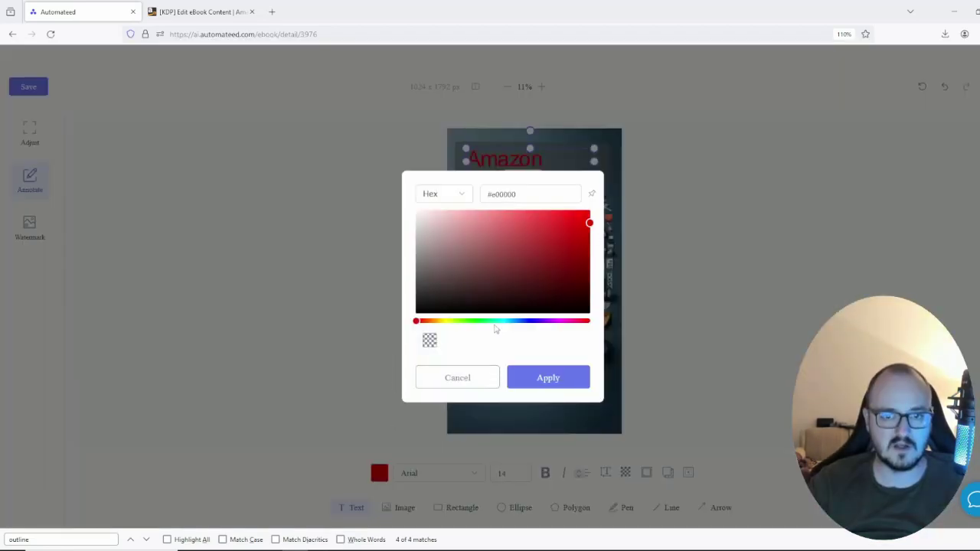
pyautogui.click(473, 377)
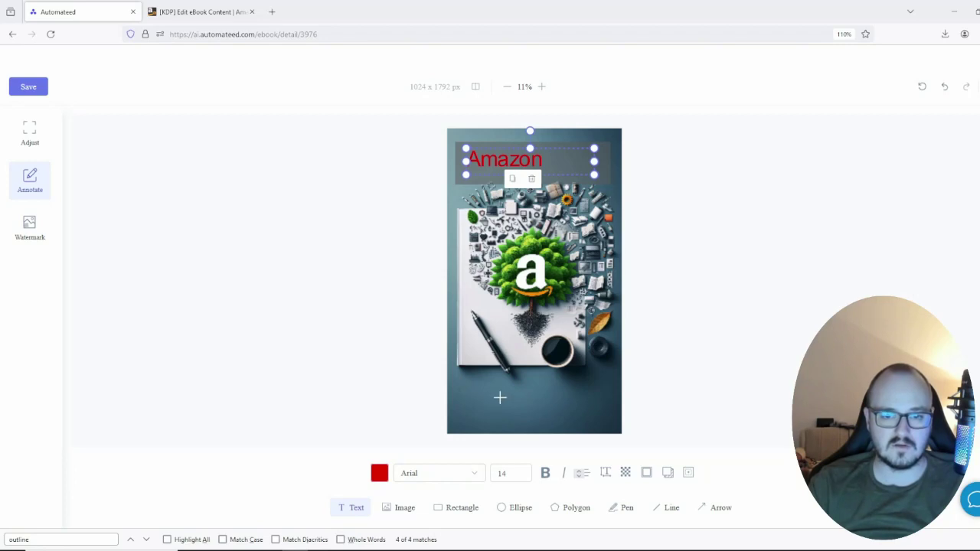
pyautogui.click(531, 179)
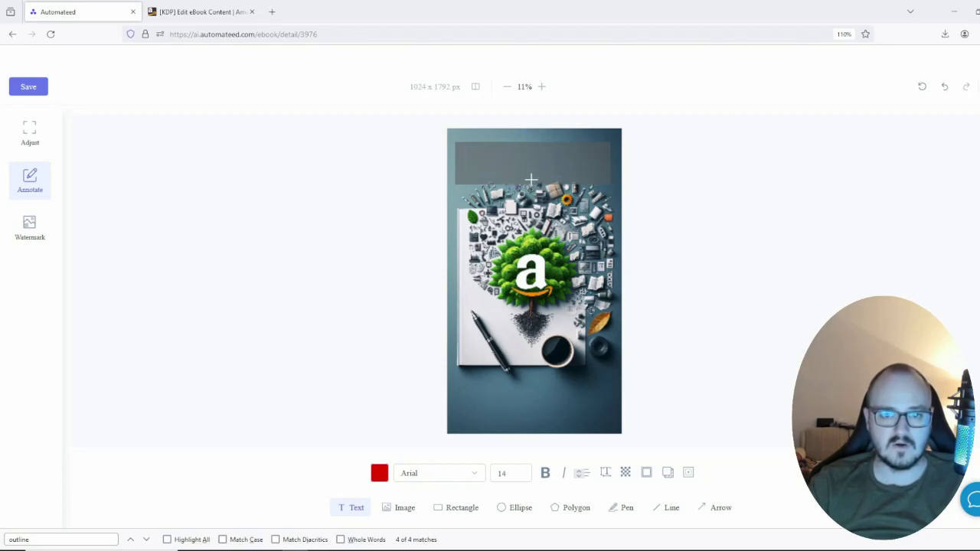
pyautogui.press('r')
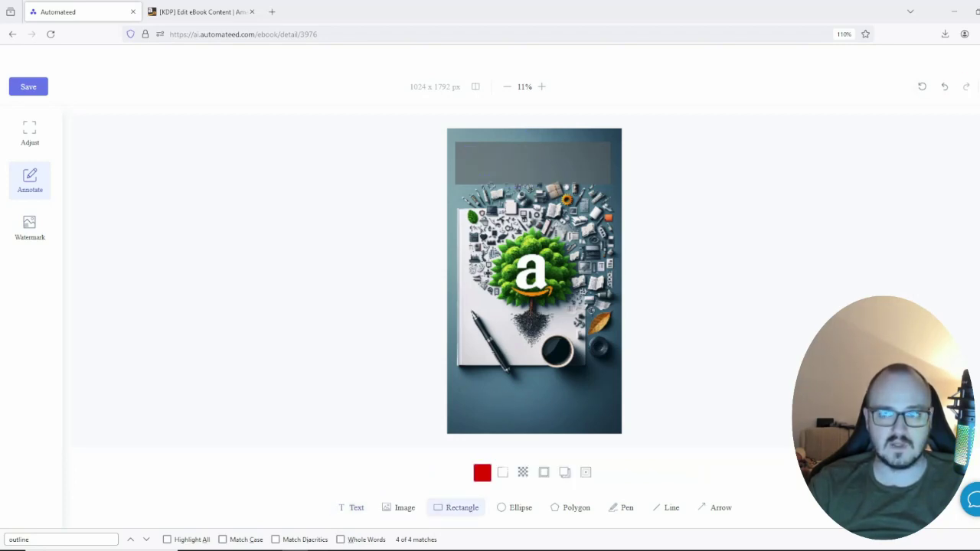
pyautogui.click(970, 55)
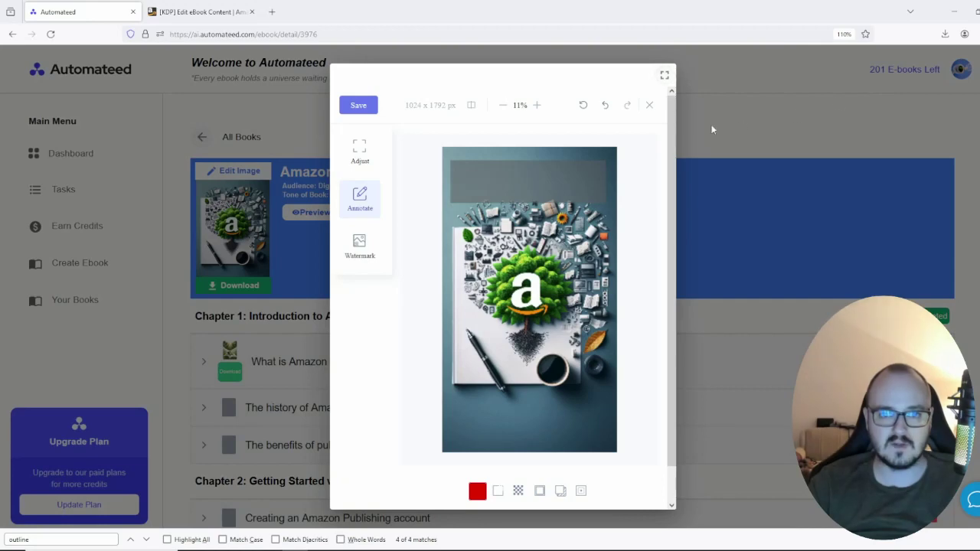
# Step: Save the edited cover image as a PNG and return to the KDP eBook content page
pyautogui.click(740, 79)
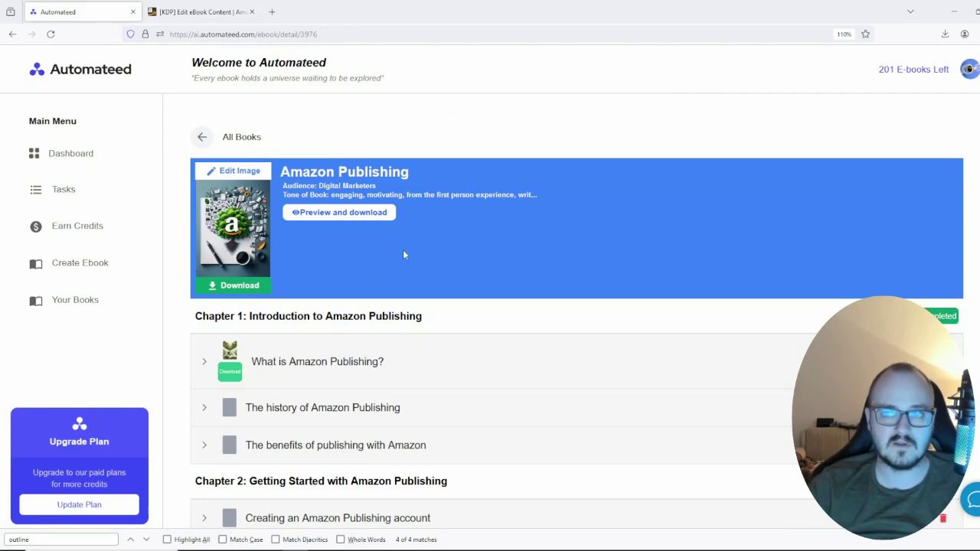
pyautogui.click(241, 242)
pyautogui.rightClick(504, 258)
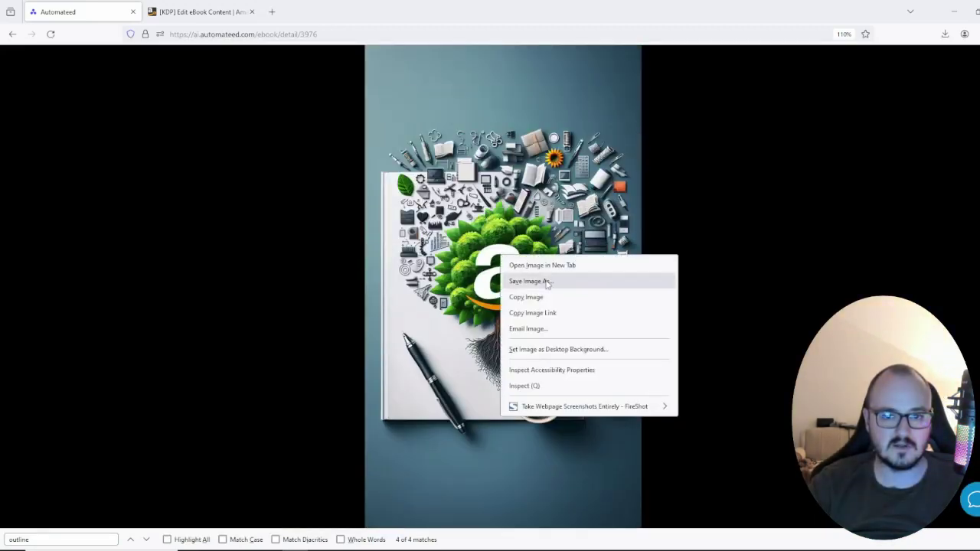
pyautogui.click(530, 281)
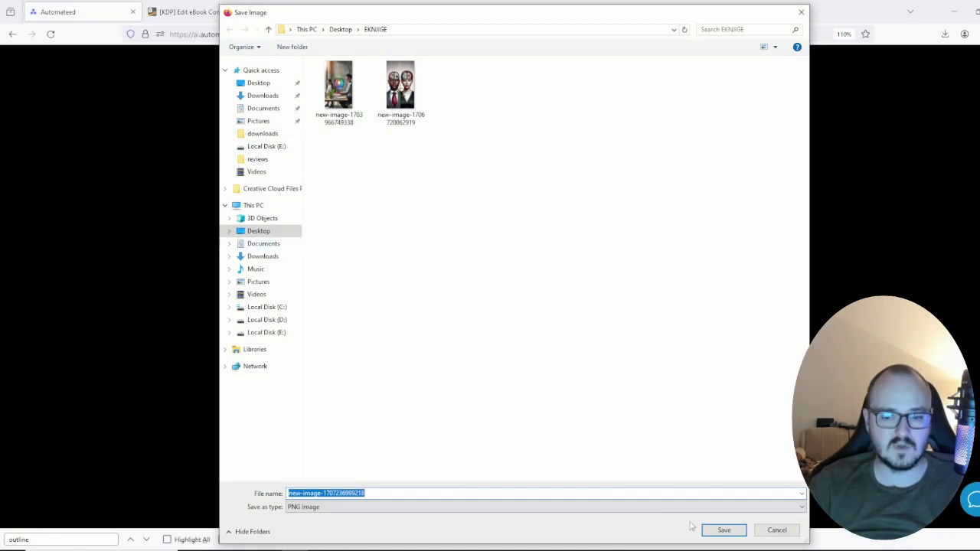
pyautogui.click(723, 530)
pyautogui.click(740, 85)
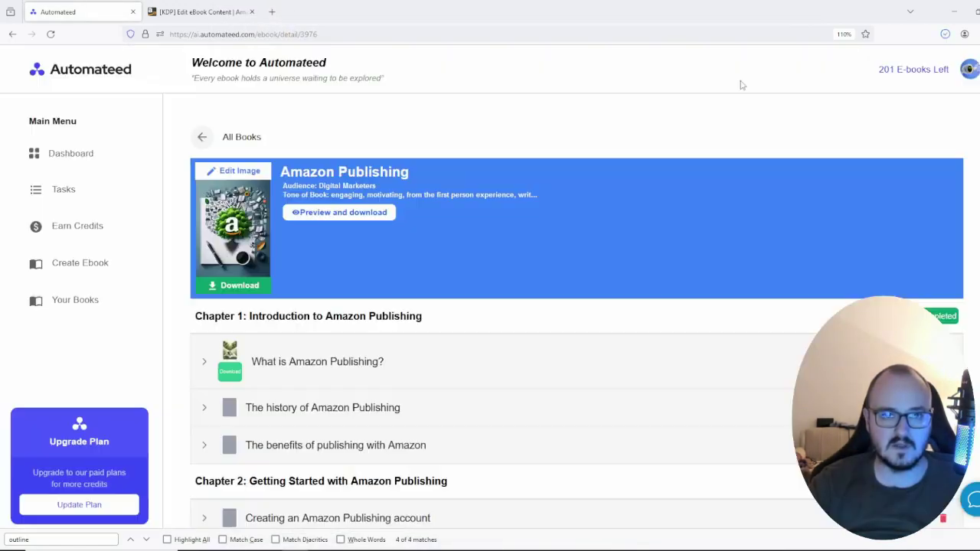
pyautogui.click(167, 14)
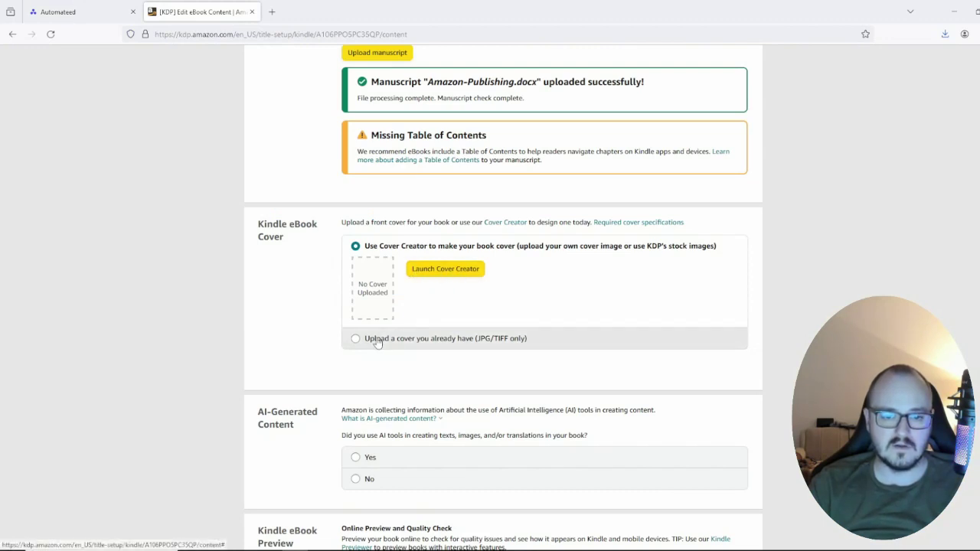
# Step: In Cover Creator, upload the new-image picture from the Desktop
pyautogui.click(429, 272)
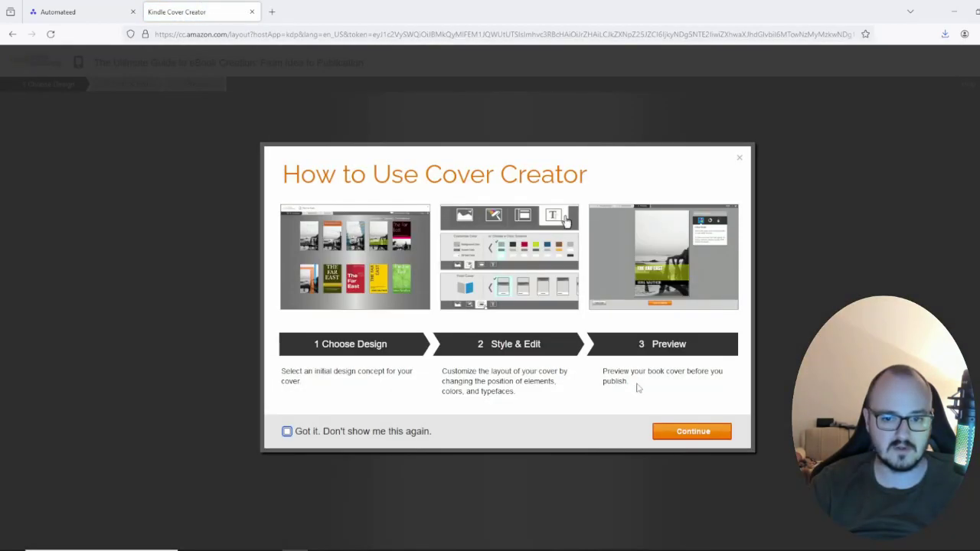
pyautogui.click(690, 430)
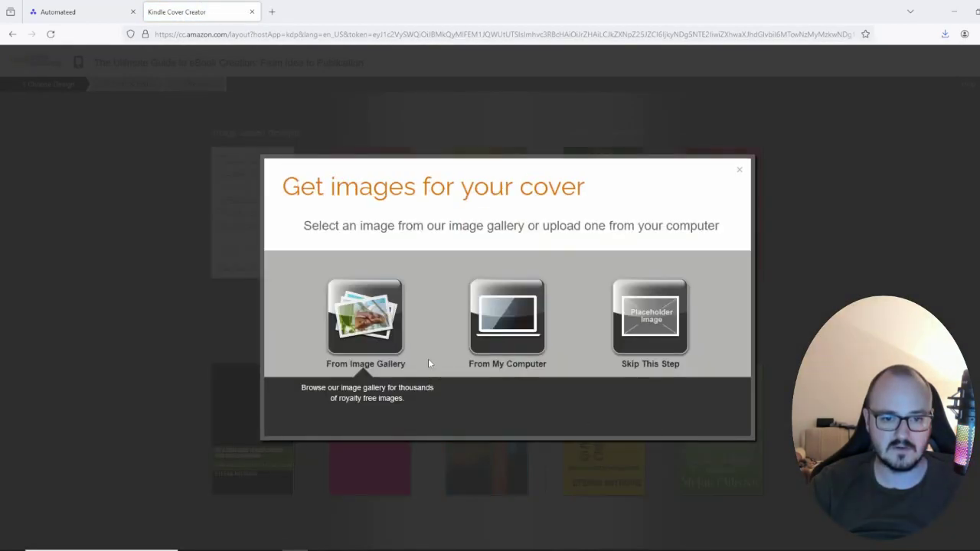
pyautogui.click(495, 325)
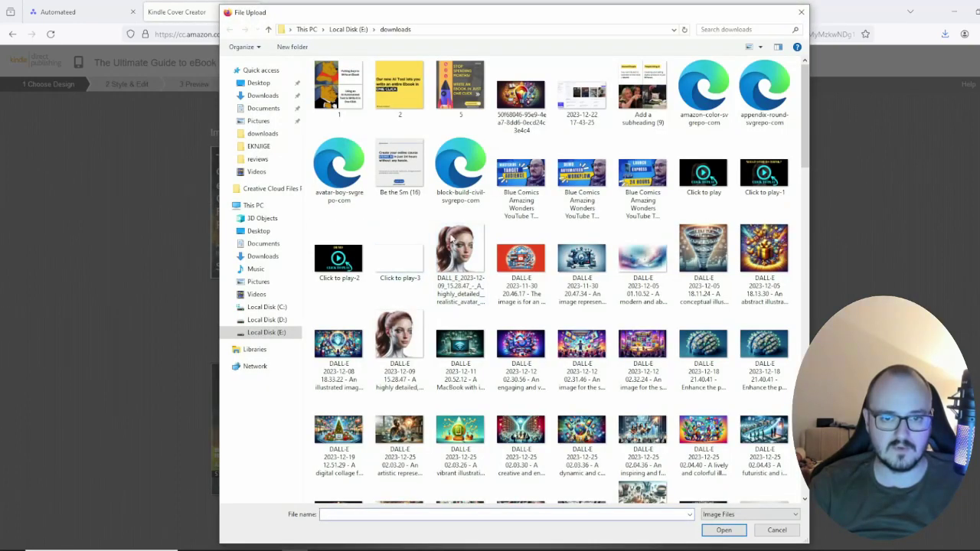
pyautogui.click(254, 205)
pyautogui.click(258, 230)
pyautogui.scroll(-3, 641, 203)
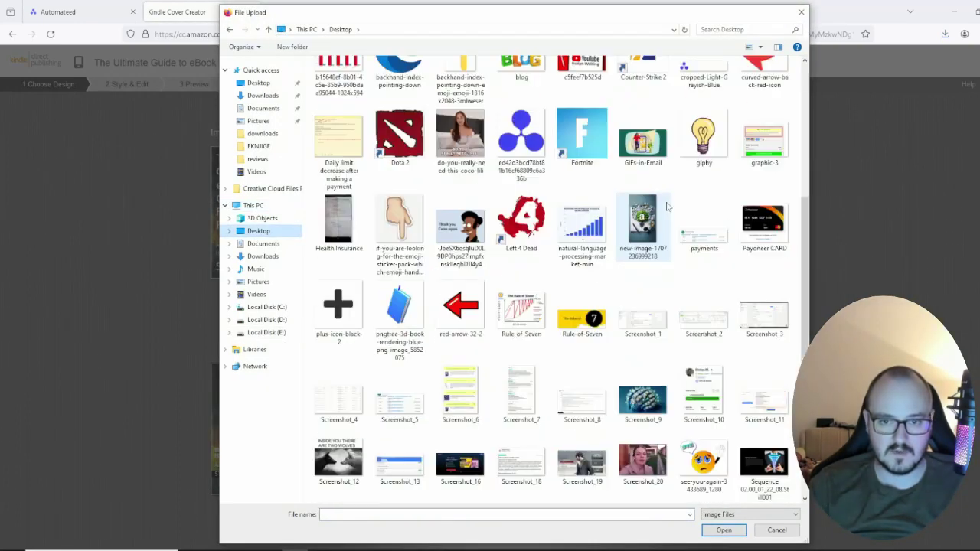
pyautogui.doubleClick(642, 222)
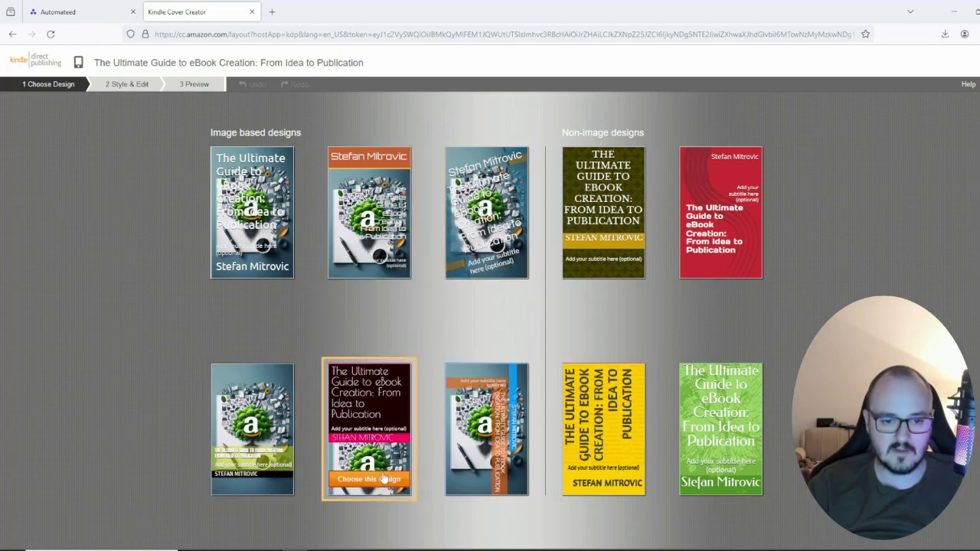
# Step: Choose the dark design with the pink name bar, preview it, and submit the cover
pyautogui.click(373, 479)
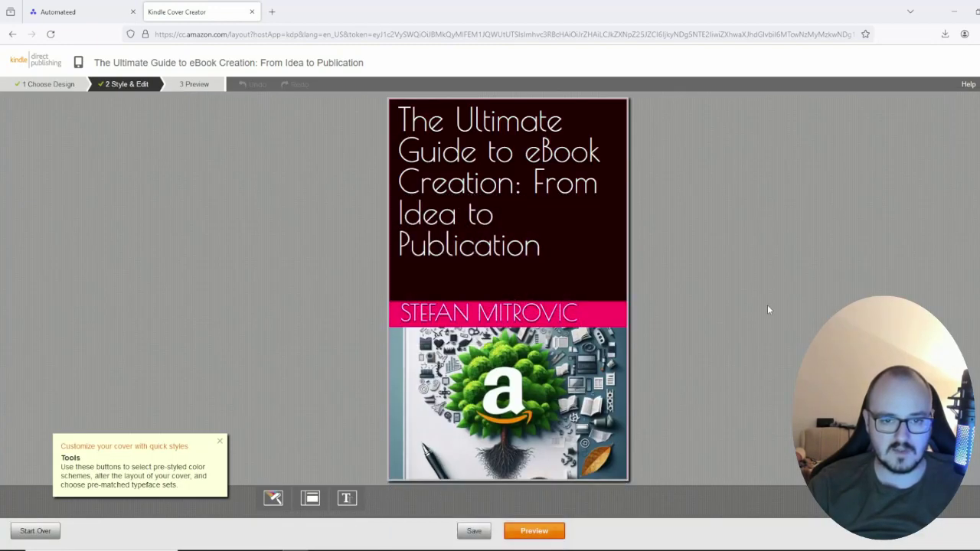
pyautogui.click(543, 531)
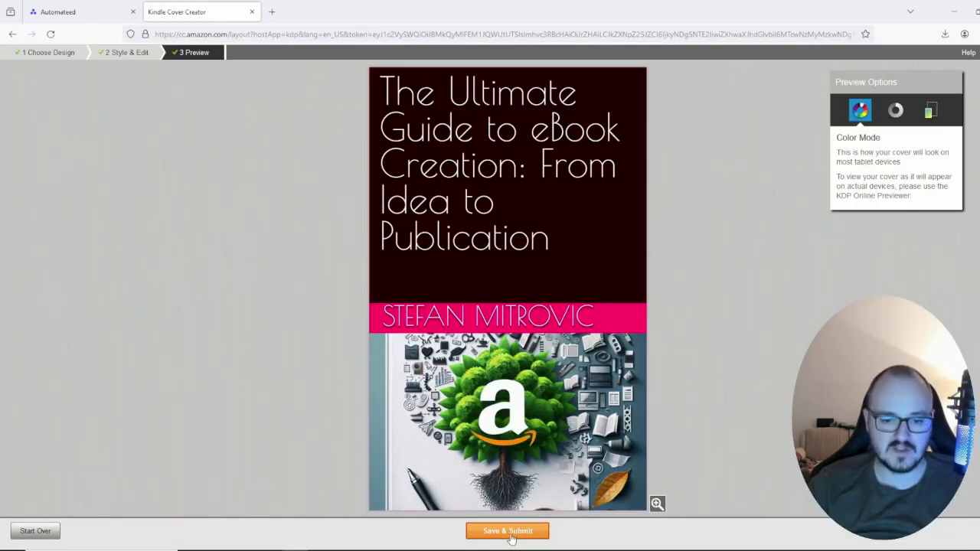
pyautogui.click(512, 534)
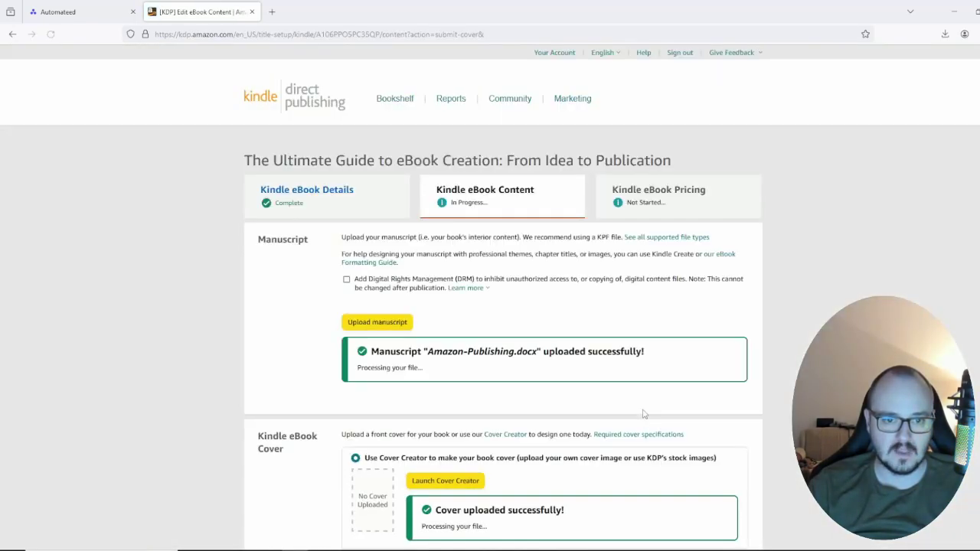
# Step: Declare in the AI-Generated Content section that AI tools were used
pyautogui.scroll(-4, 469, 376)
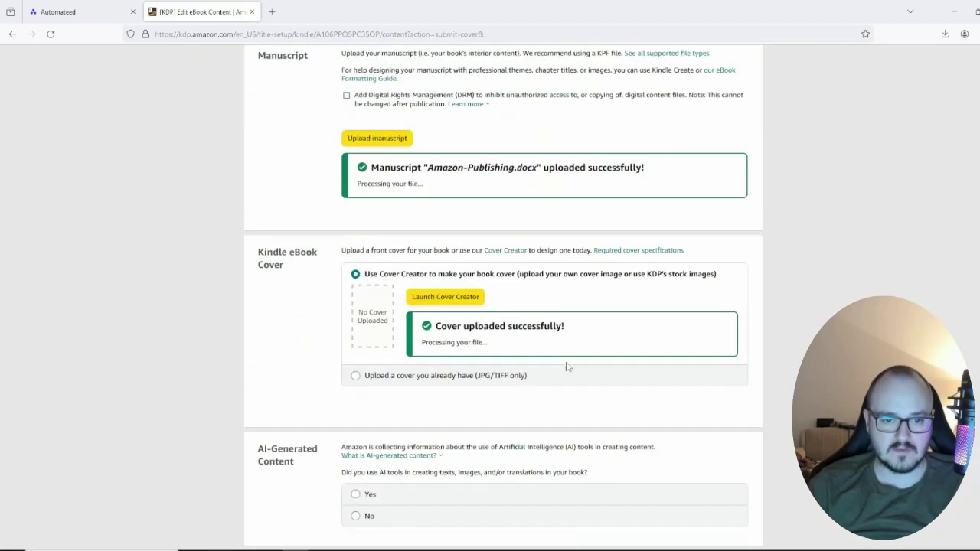
pyautogui.click(454, 372)
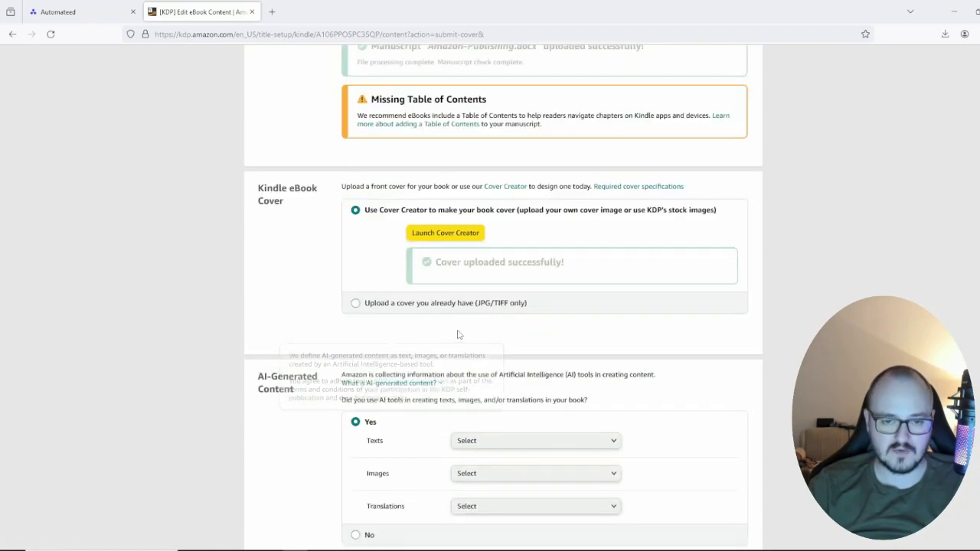
pyautogui.scroll(1, 453, 373)
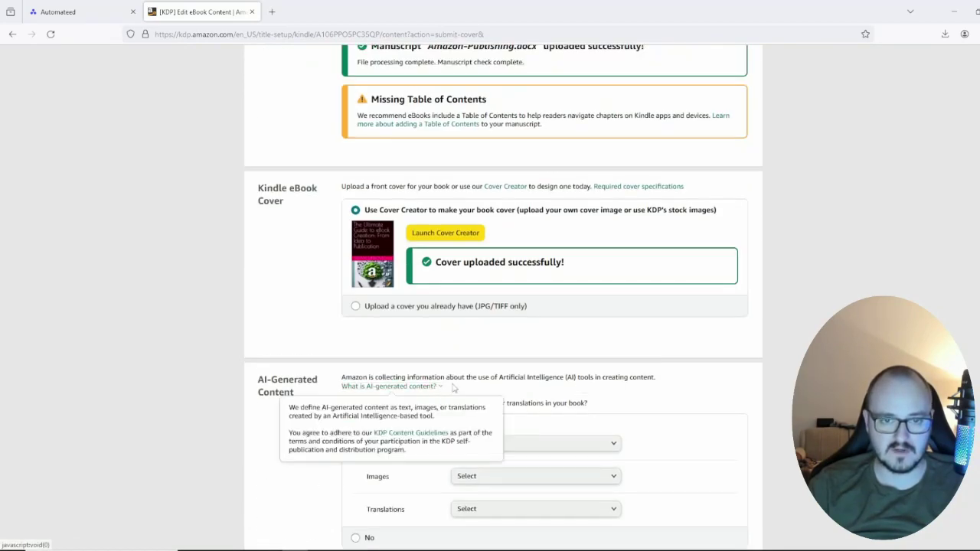
pyautogui.scroll(-3, 453, 373)
pyautogui.scroll(1, 453, 373)
pyautogui.scroll(1, 962, 261)
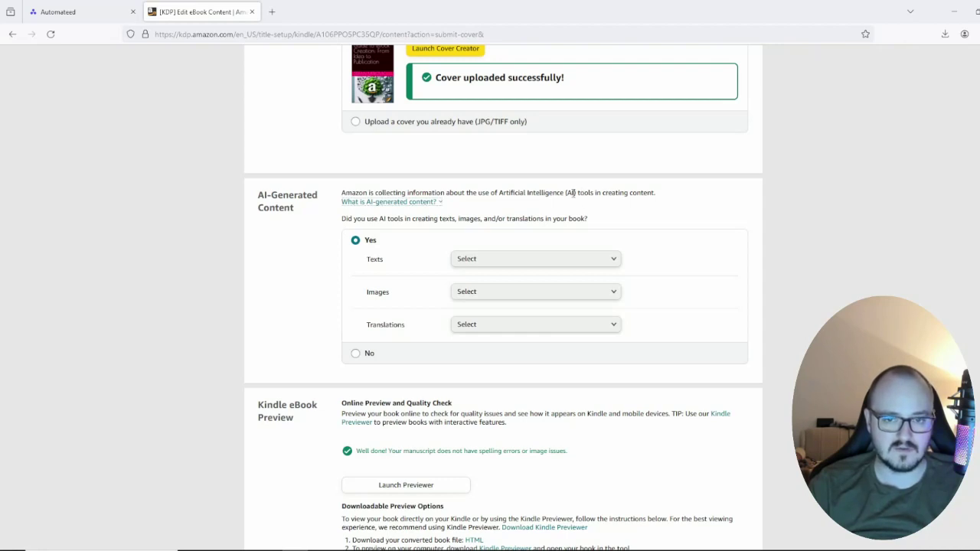
pyautogui.moveTo(577, 193)
pyautogui.mouseDown()
pyautogui.moveTo(504, 194)
pyautogui.moveTo(585, 194)
pyautogui.mouseUp()
pyautogui.click(499, 193)
pyautogui.click(581, 192)
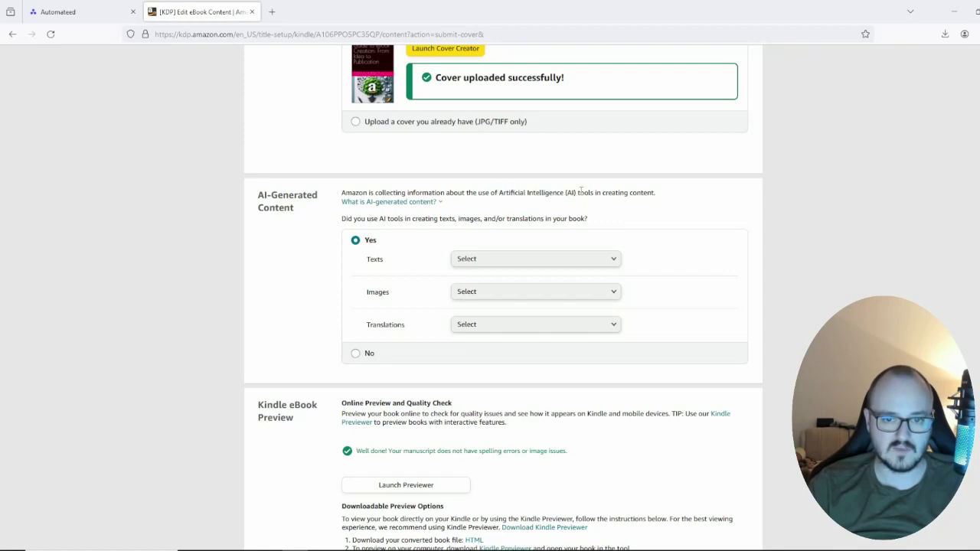
# Step: Check the Texts, Images and Translations AI options, then answer No to using AI tools
pyautogui.click(486, 260)
pyautogui.click(541, 324)
pyautogui.click(571, 292)
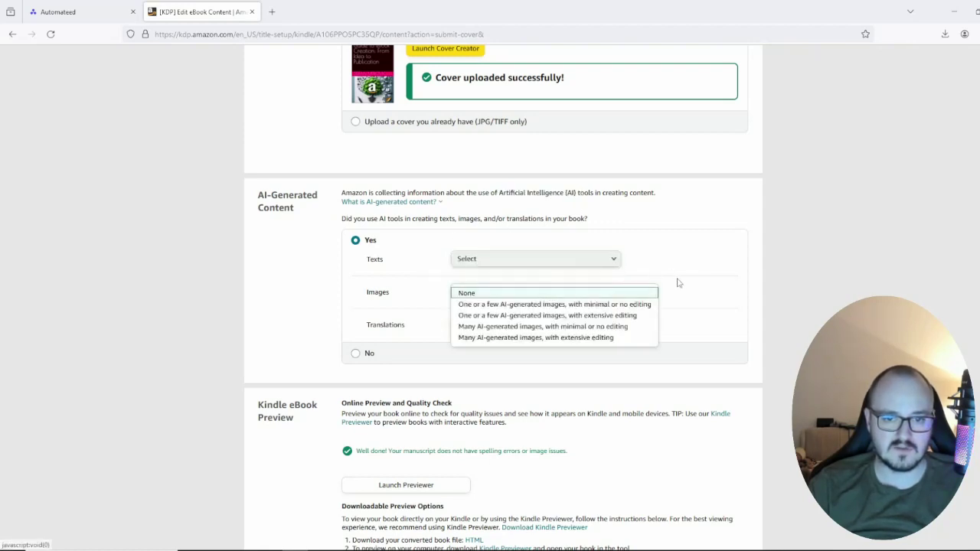
pyautogui.click(676, 282)
pyautogui.click(579, 325)
pyautogui.click(382, 325)
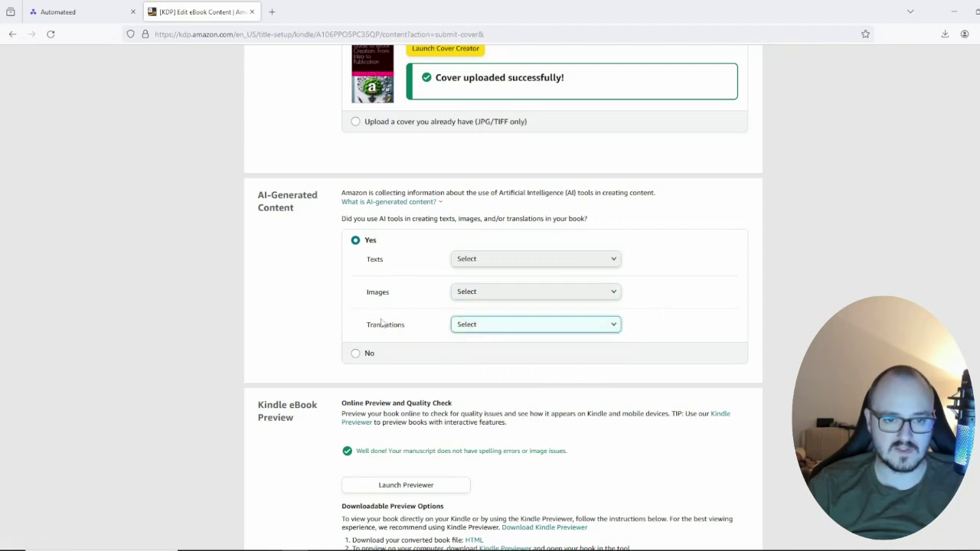
pyautogui.click(371, 352)
pyautogui.scroll(-3, 420, 300)
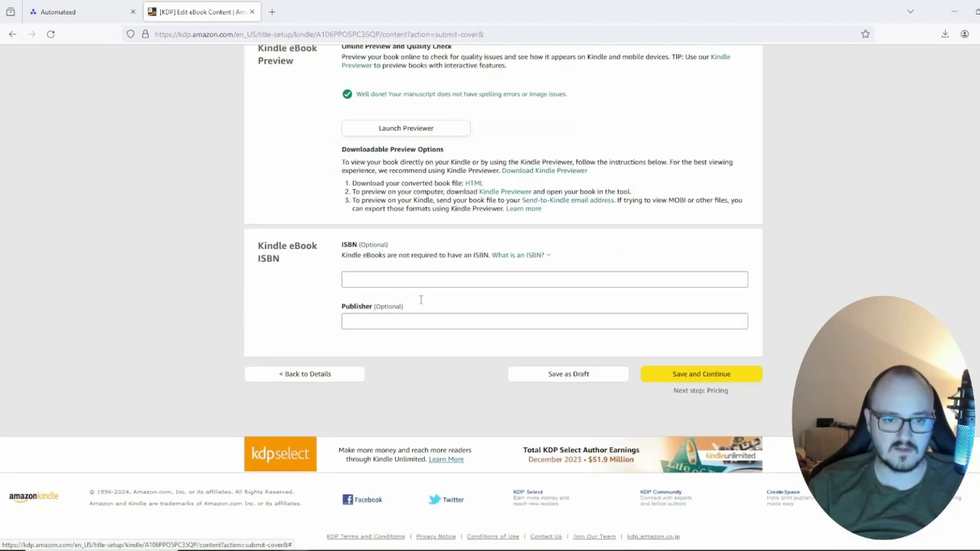
# Step: Page the online previewer forward to Chapter 3: Writing and Formatting Your Ebook, location 252 of 1552
pyautogui.click(416, 136)
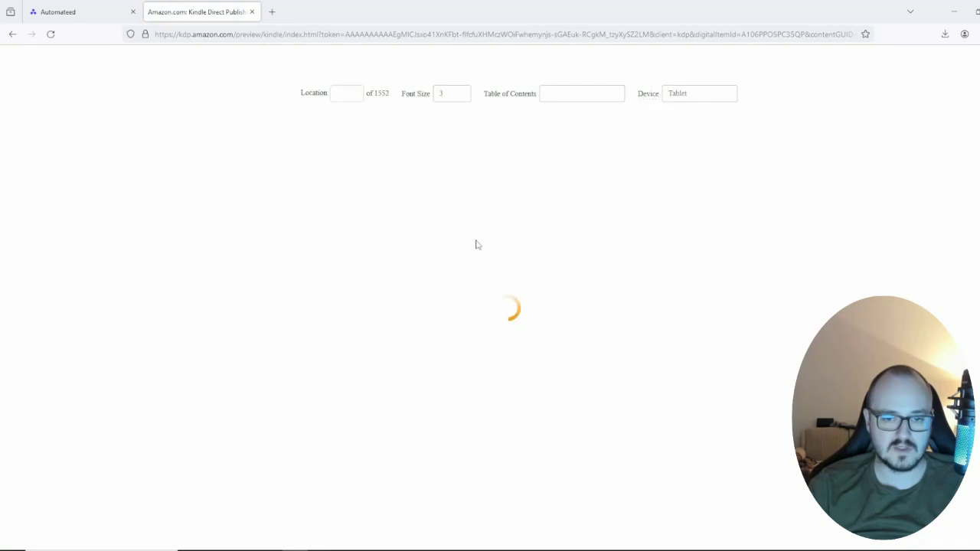
pyautogui.click(538, 311)
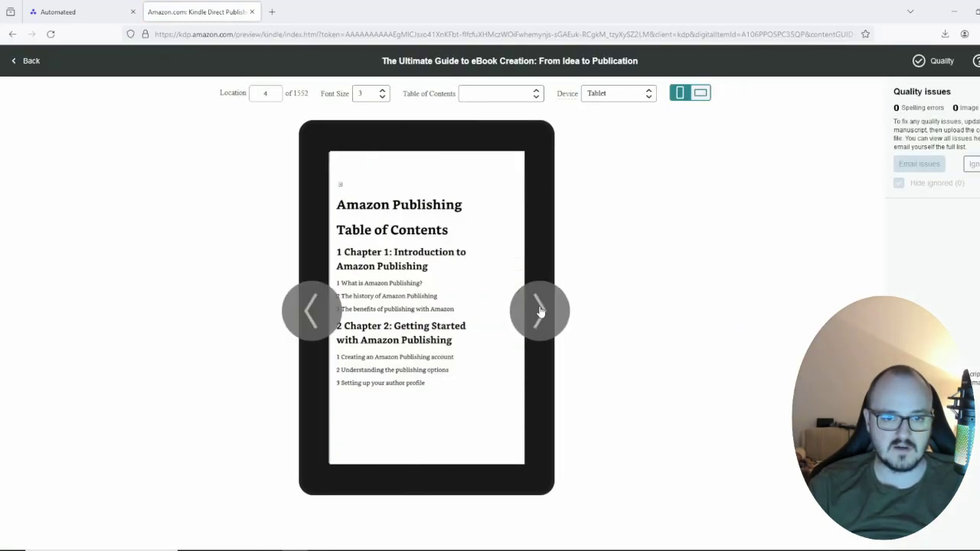
pyautogui.click(539, 311)
pyautogui.click(539, 311)
pyautogui.click(538, 311)
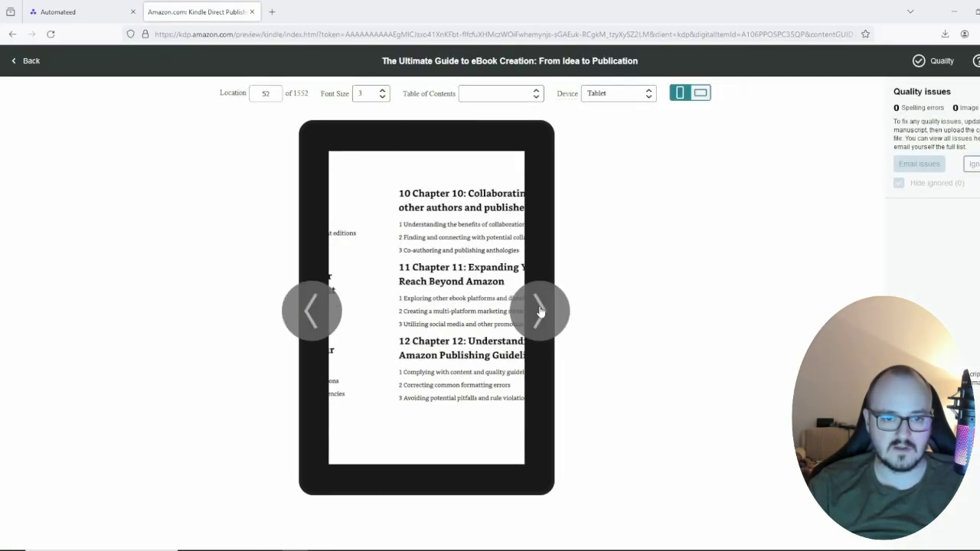
pyautogui.click(528, 313)
pyautogui.click(525, 313)
pyautogui.click(528, 315)
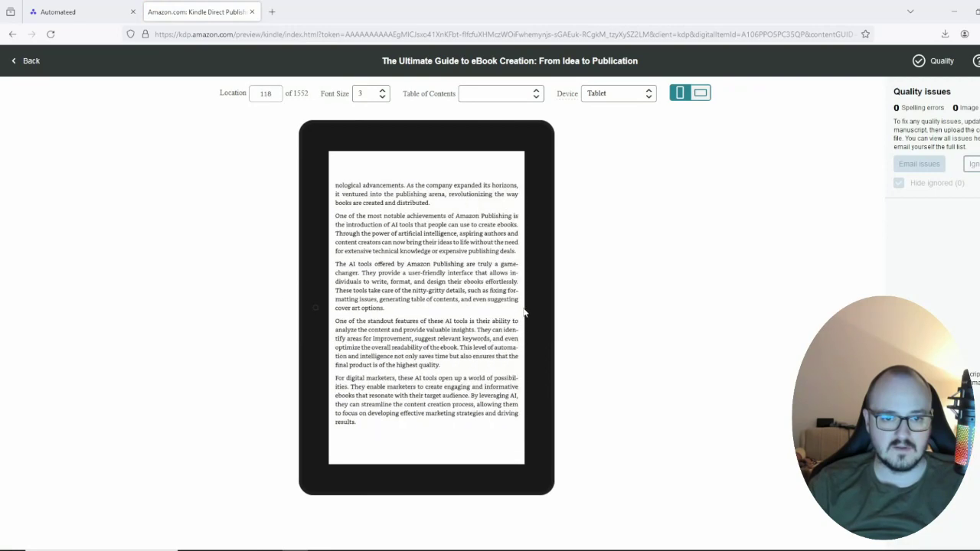
pyautogui.click(528, 317)
pyautogui.click(528, 317)
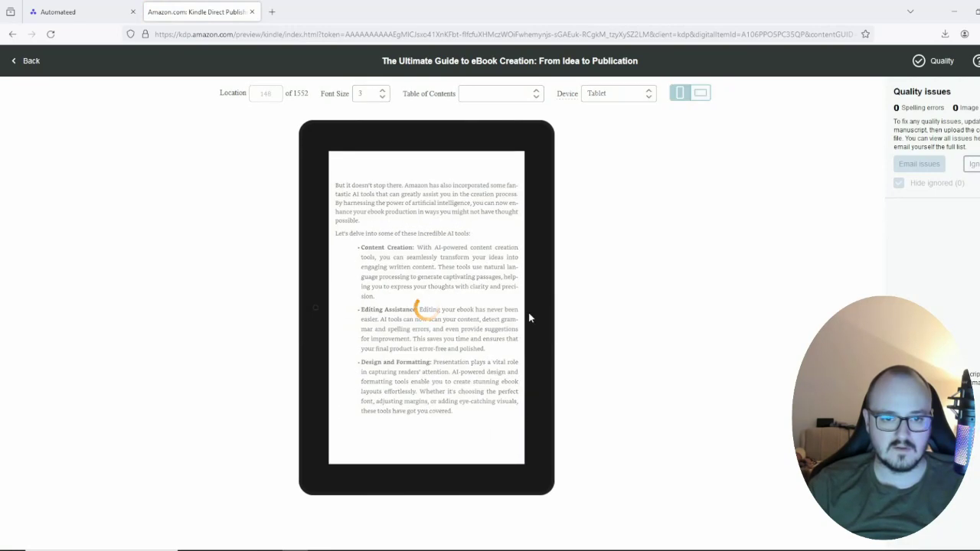
pyautogui.click(529, 317)
pyautogui.click(528, 314)
pyautogui.click(528, 313)
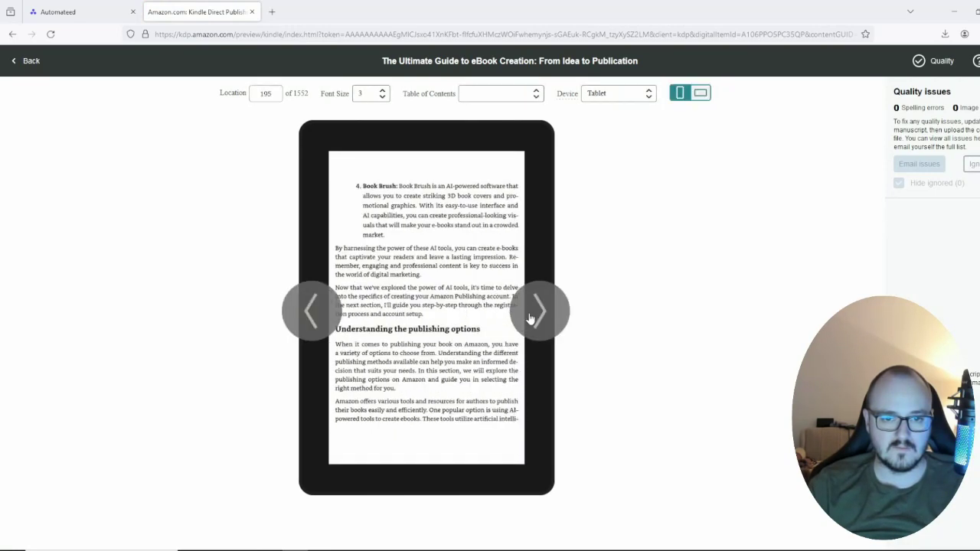
pyautogui.click(521, 313)
pyautogui.click(528, 319)
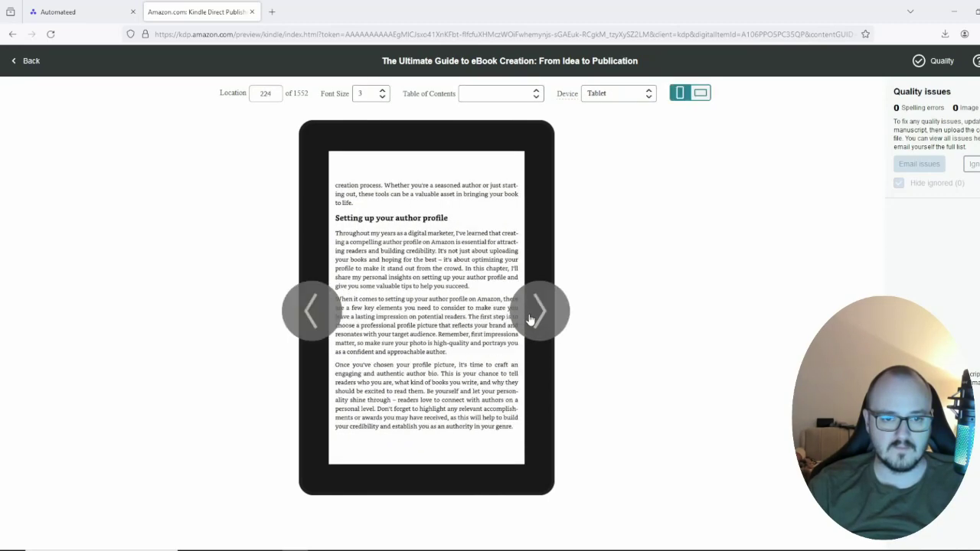
pyautogui.click(530, 319)
pyautogui.click(529, 319)
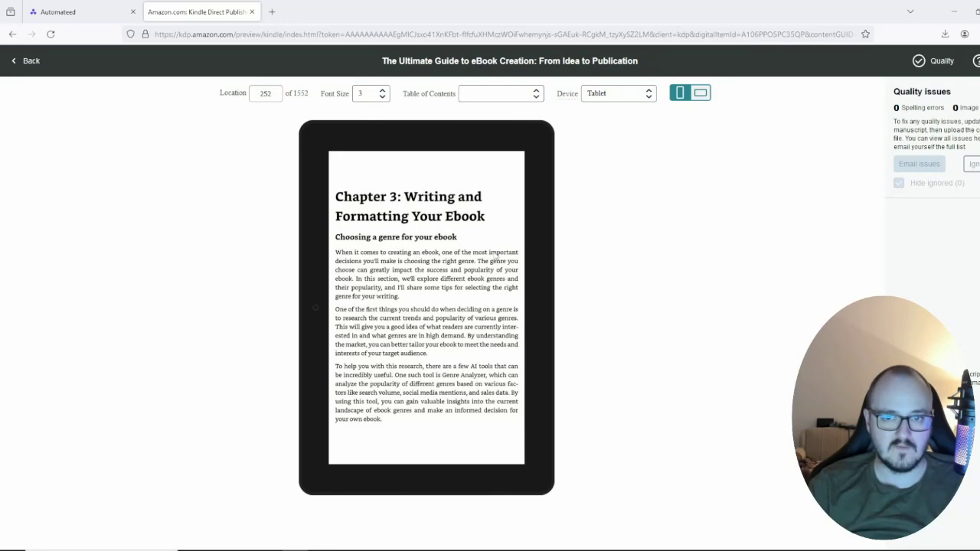
# Step: Leave the previewer, save the content step, and choose the 35% royalty plan on Pricing
pyautogui.click(20, 61)
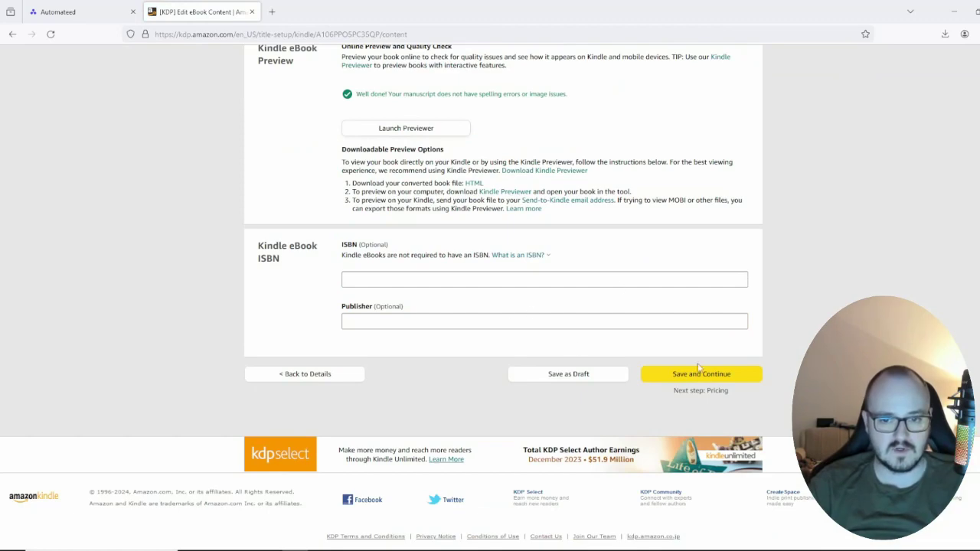
pyautogui.click(696, 377)
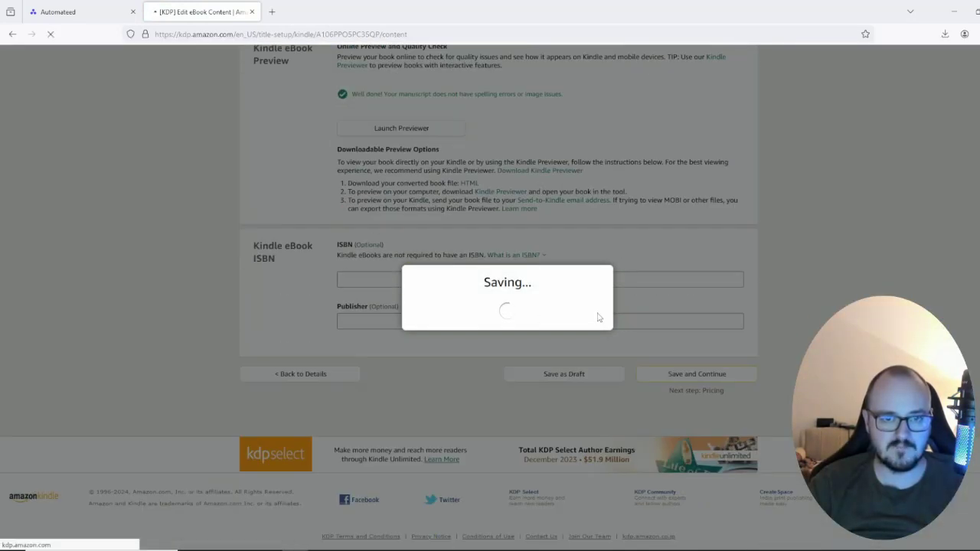
pyautogui.scroll(-4, 545, 266)
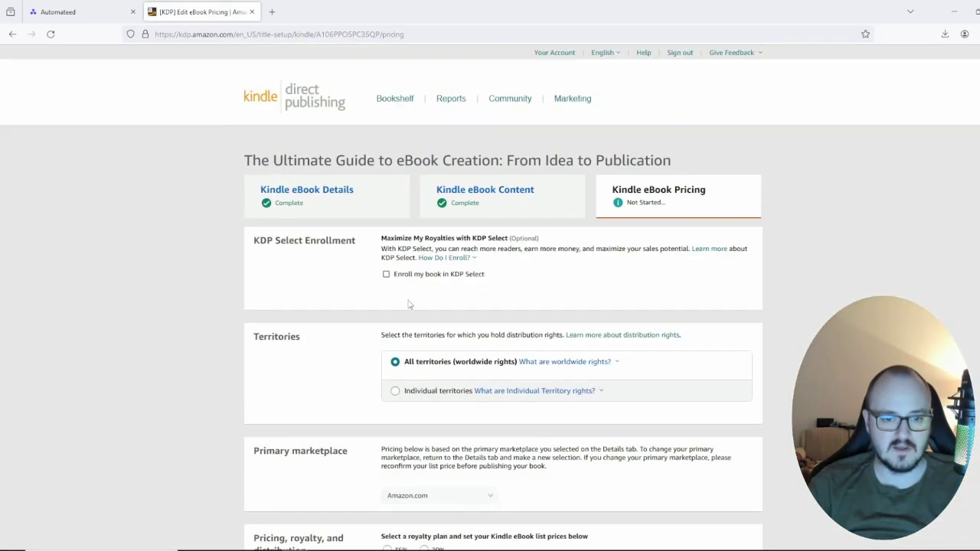
pyautogui.moveTo(402, 248)
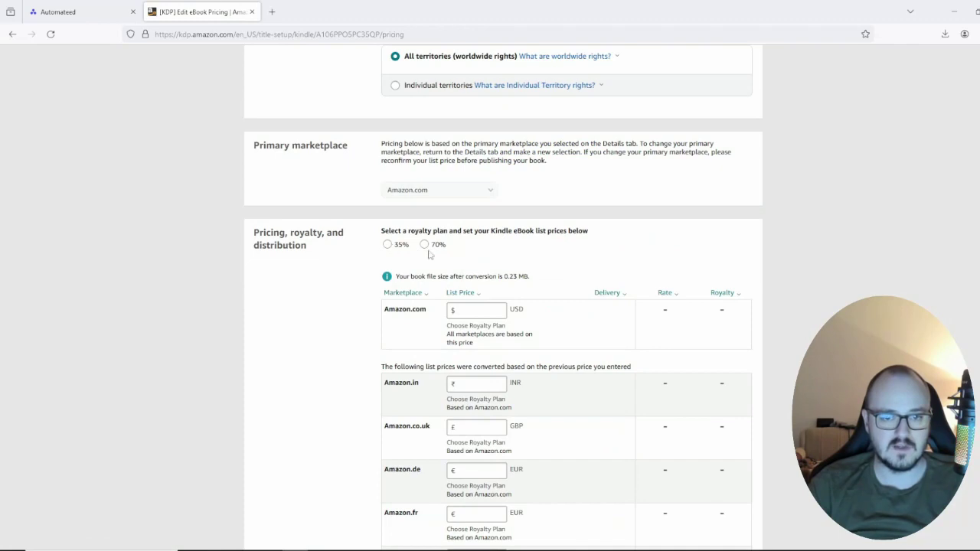
pyautogui.scroll(2, 506, 299)
pyautogui.scroll(-2, 492, 317)
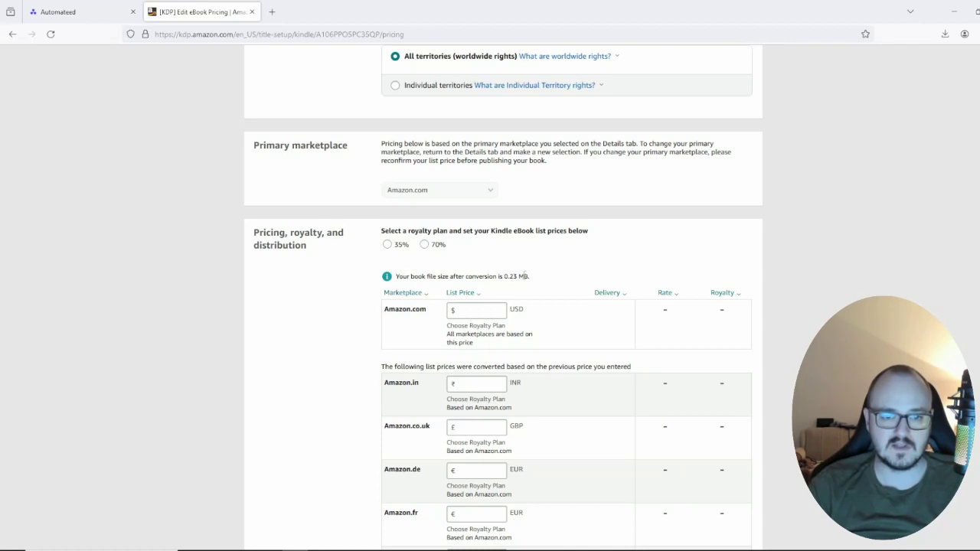
pyautogui.moveTo(531, 277); pyautogui.dragTo(397, 283)
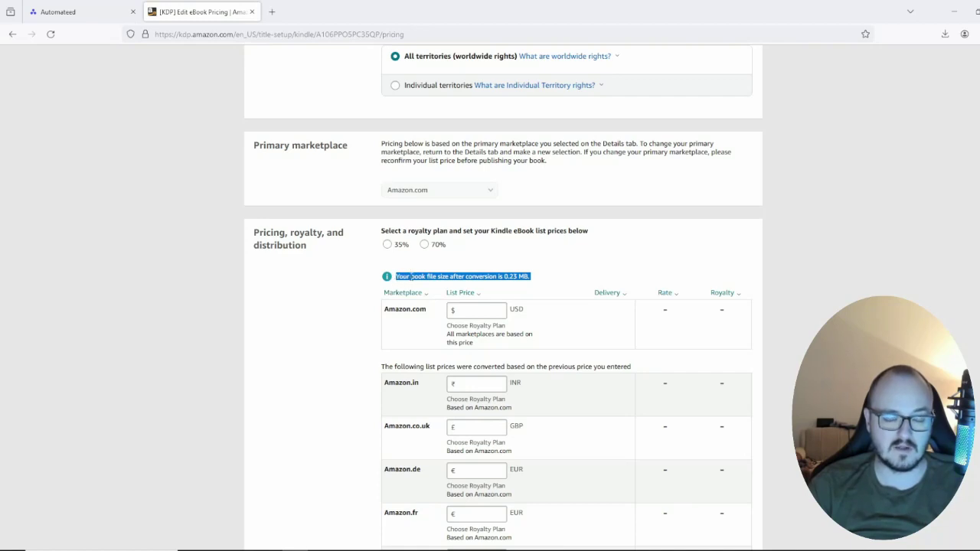
pyautogui.click(475, 281)
pyautogui.tripleClick(481, 278)
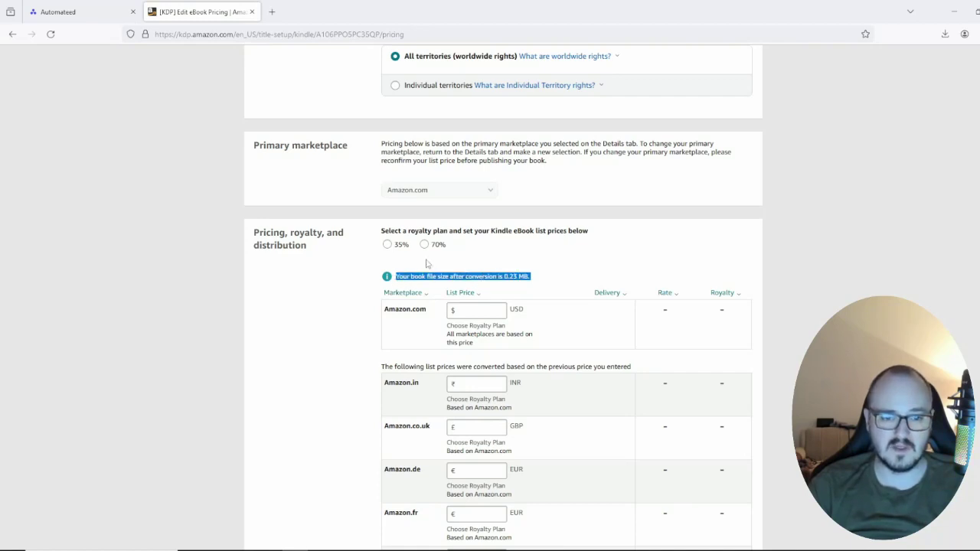
pyautogui.click(387, 245)
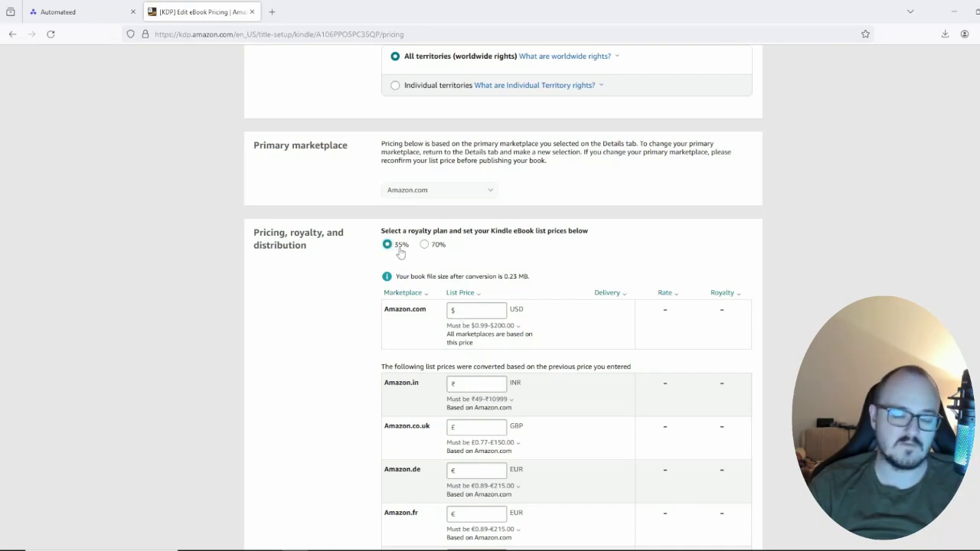
# Step: Set the Amazon.com list price to $7.00 USD
pyautogui.click(474, 313)
pyautogui.write('7')
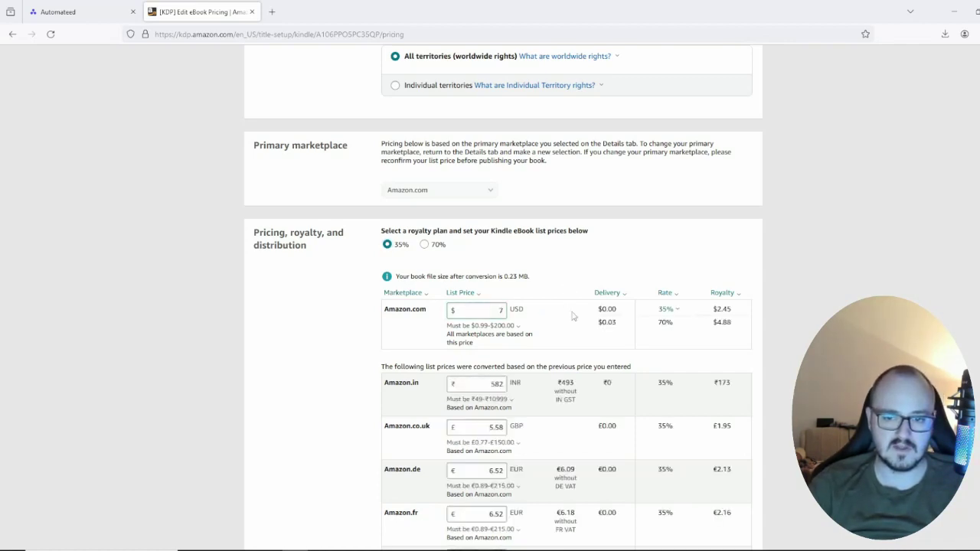
pyautogui.click(737, 312)
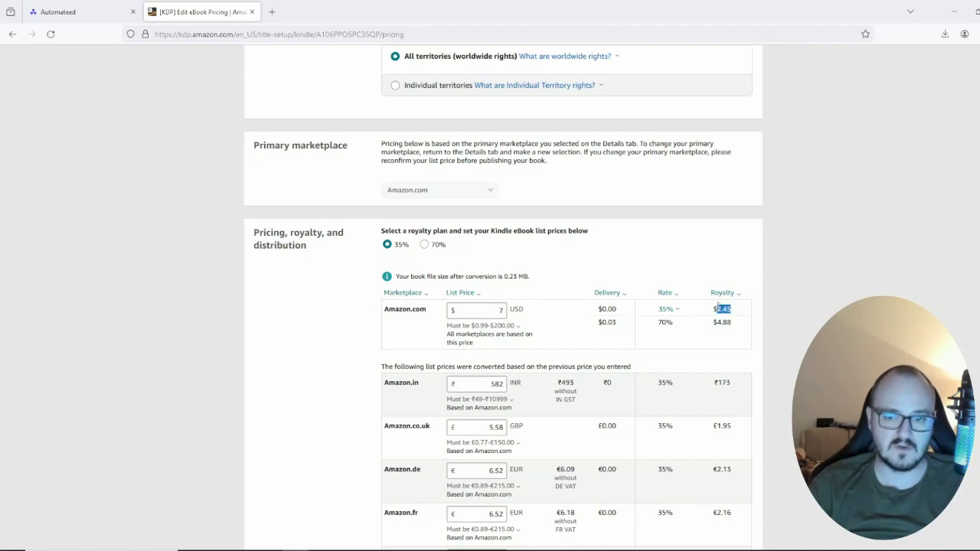
pyautogui.click(737, 314)
pyautogui.click(723, 309)
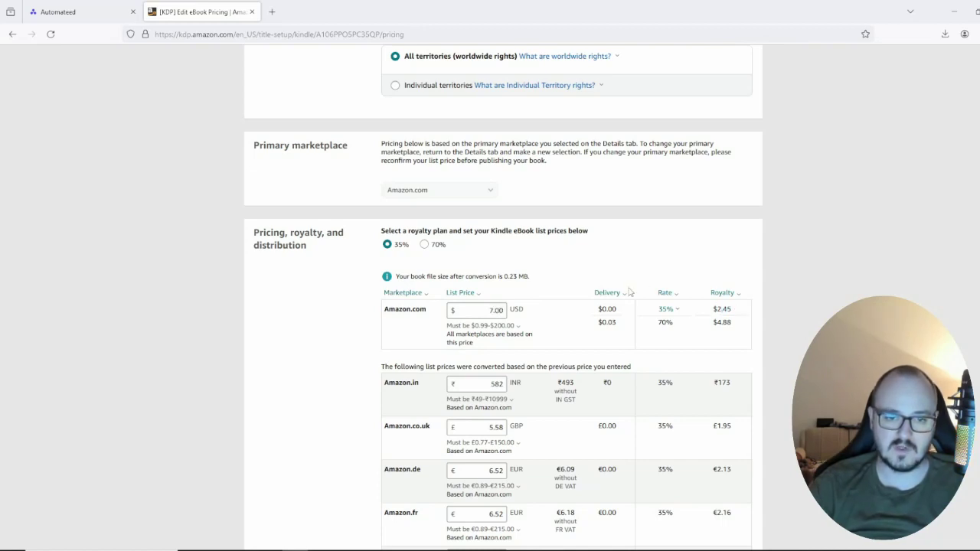
# Step: Review the converted marketplace prices and publish the Kindle eBook
pyautogui.scroll(-8, 631, 290)
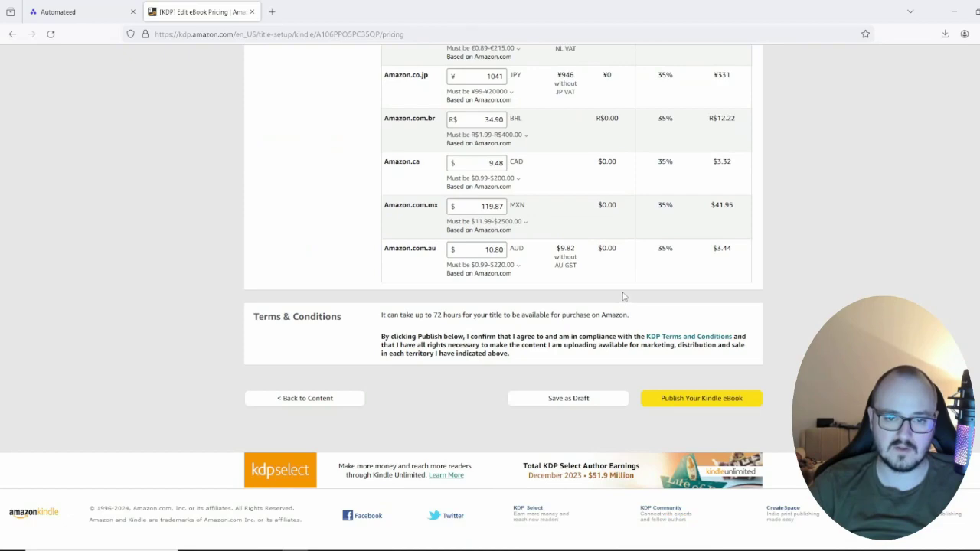
pyautogui.scroll(8, 622, 296)
pyautogui.scroll(-4, 584, 314)
pyautogui.scroll(4, 574, 315)
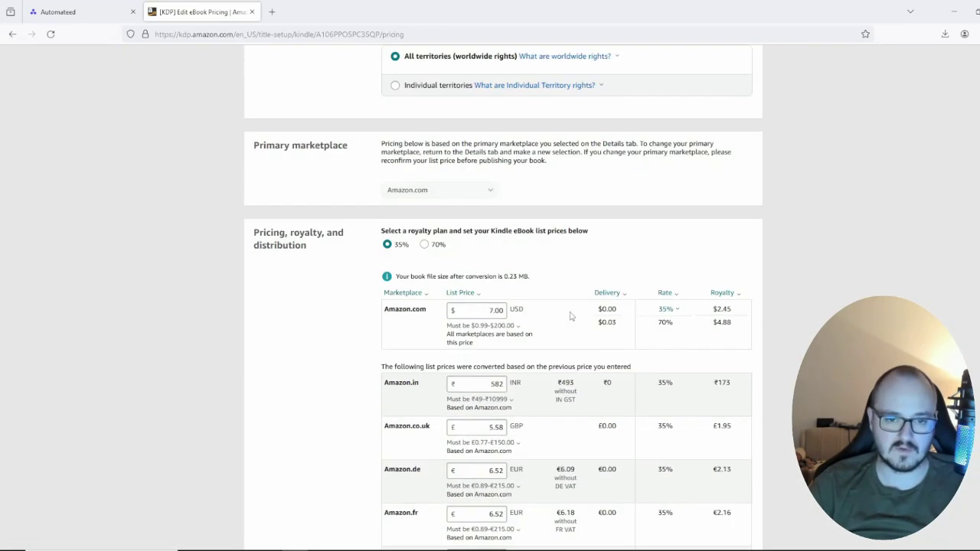
pyautogui.scroll(-8, 570, 316)
pyautogui.scroll(8, 518, 328)
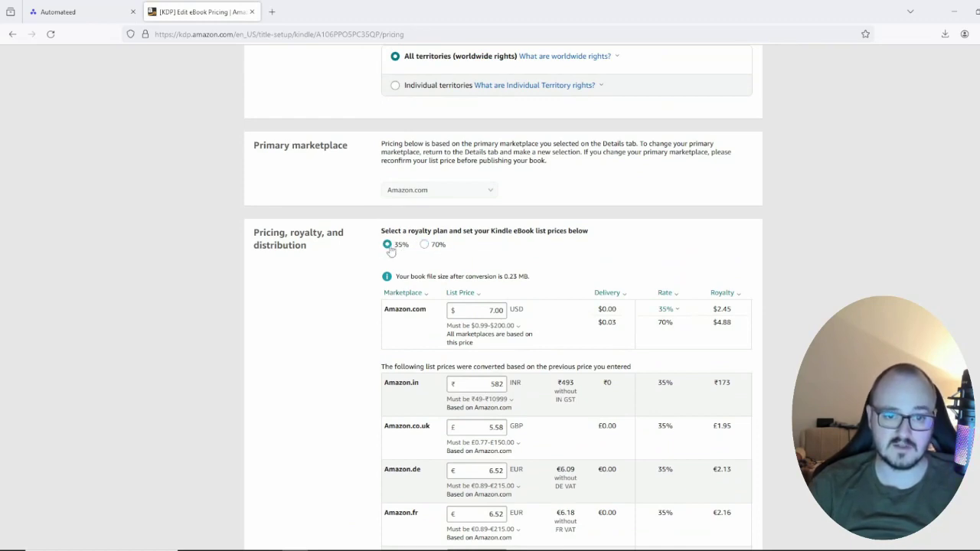
pyautogui.scroll(-8, 693, 413)
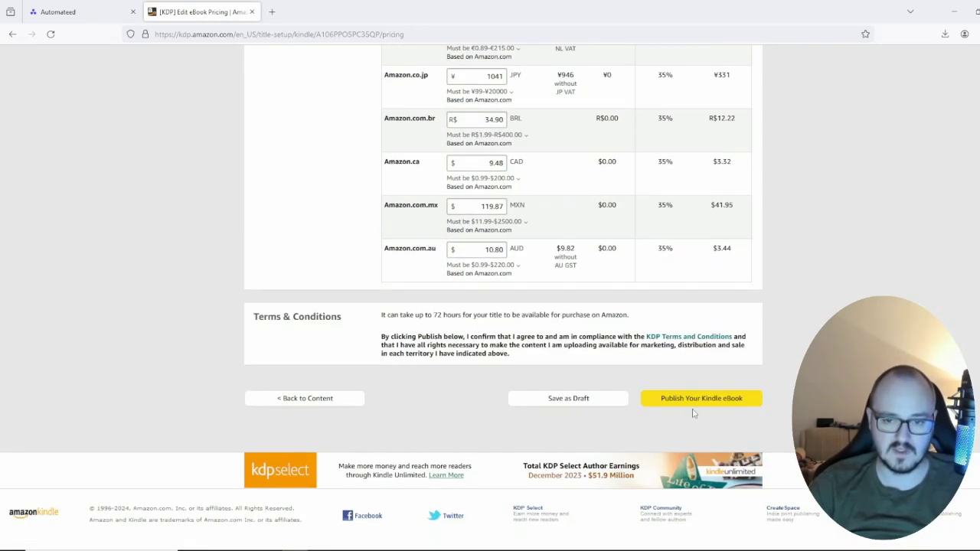
pyautogui.click(689, 400)
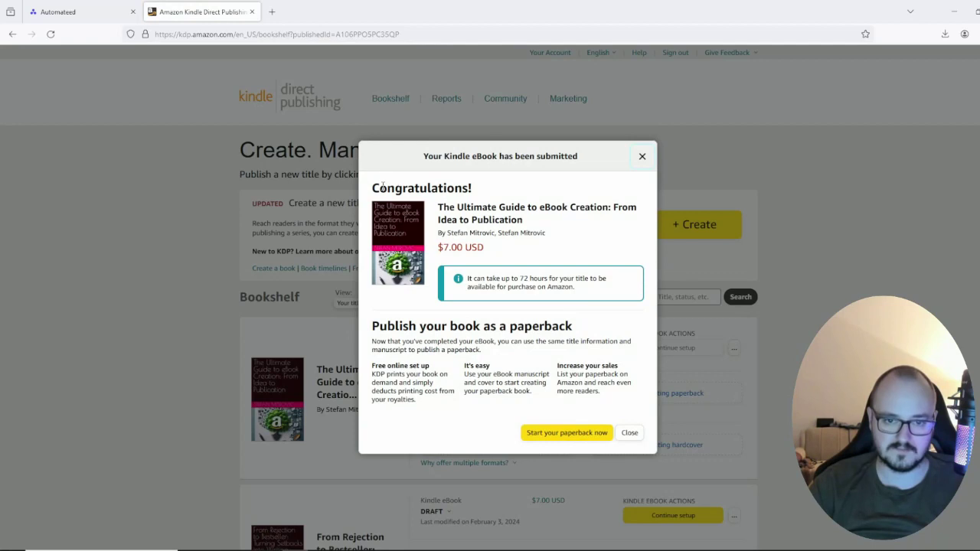
# Step: Close the KDP Congratulations confirmation and return to the Automateed Amazon Publishing page
pyautogui.moveTo(382, 186); pyautogui.dragTo(513, 200)
pyautogui.click(536, 203)
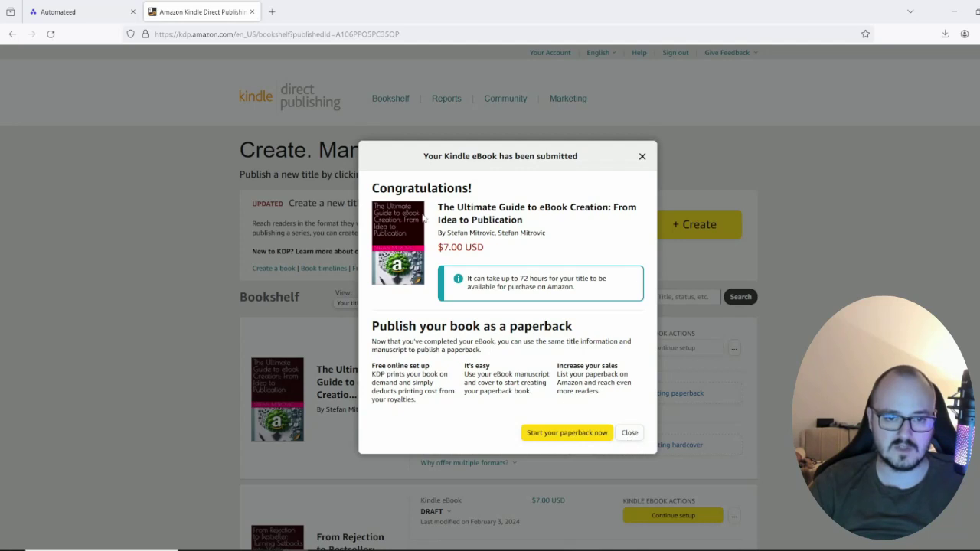
pyautogui.moveTo(438, 205)
pyautogui.mouseDown()
pyautogui.moveTo(528, 206)
pyautogui.moveTo(520, 222)
pyautogui.moveTo(438, 205)
pyautogui.mouseUp()
pyautogui.click(528, 328)
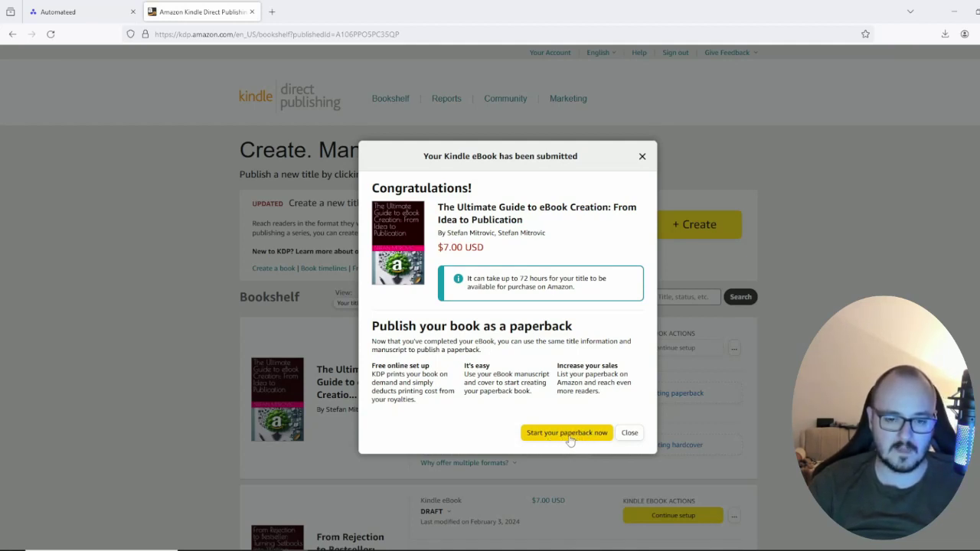
pyautogui.click(629, 433)
pyautogui.click(61, 11)
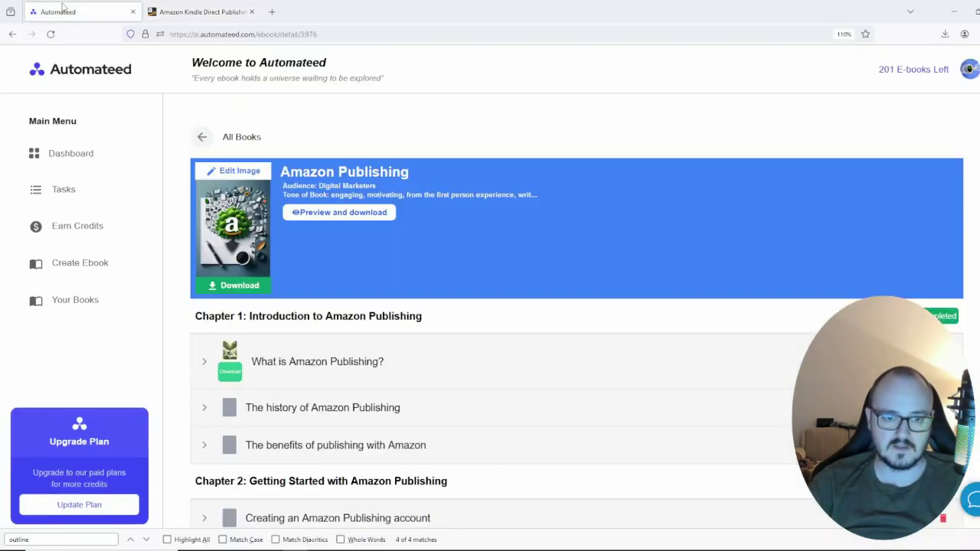
# Step: Visit the Create Ebook form, then browse the Tasks suggestions page
pyautogui.click(90, 266)
pyautogui.click(93, 190)
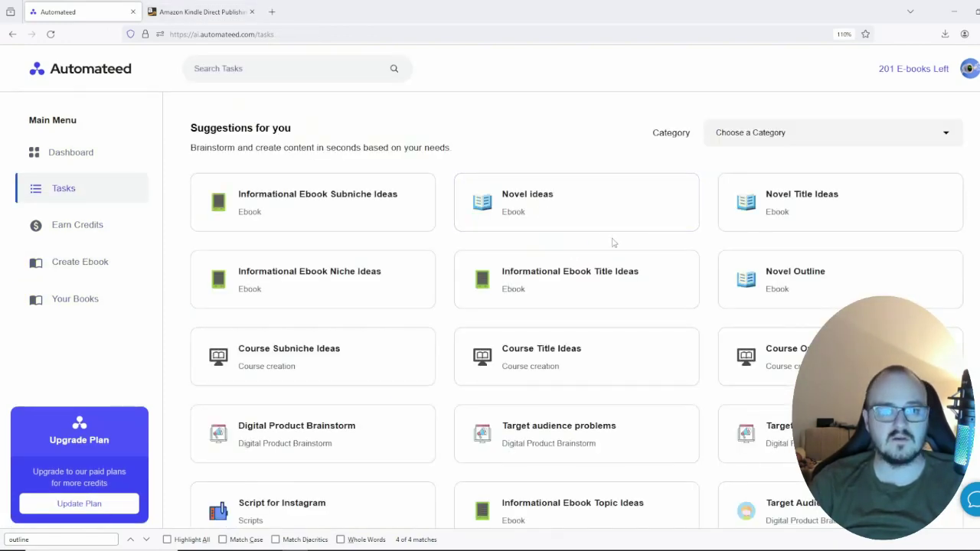
pyautogui.scroll(-10, 612, 240)
pyautogui.scroll(-15, 376, 275)
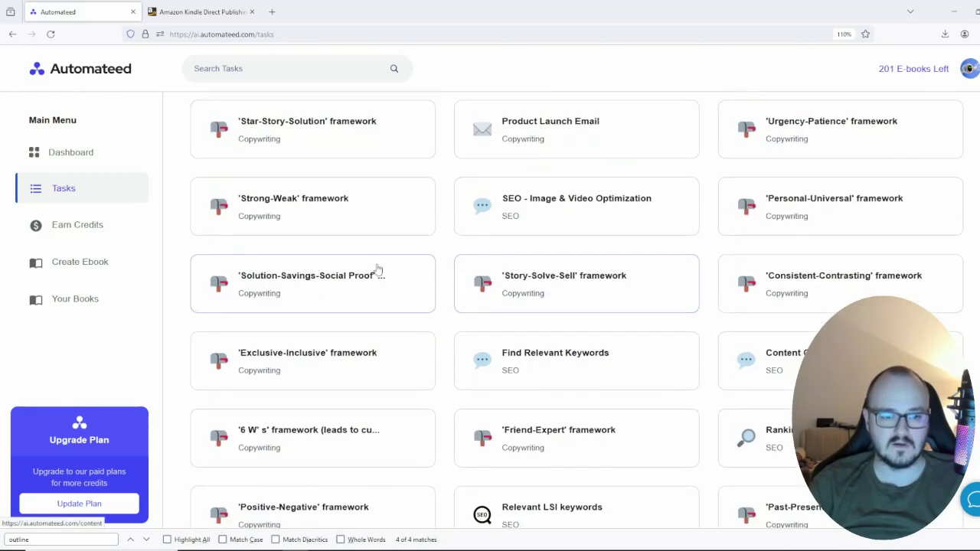
pyautogui.scroll(-5, 520, 283)
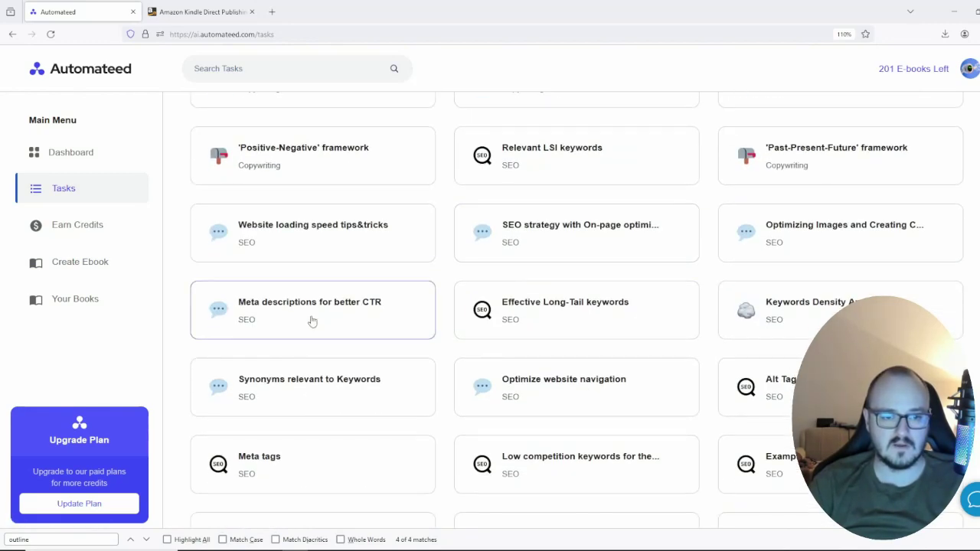
pyautogui.scroll(-12, 620, 325)
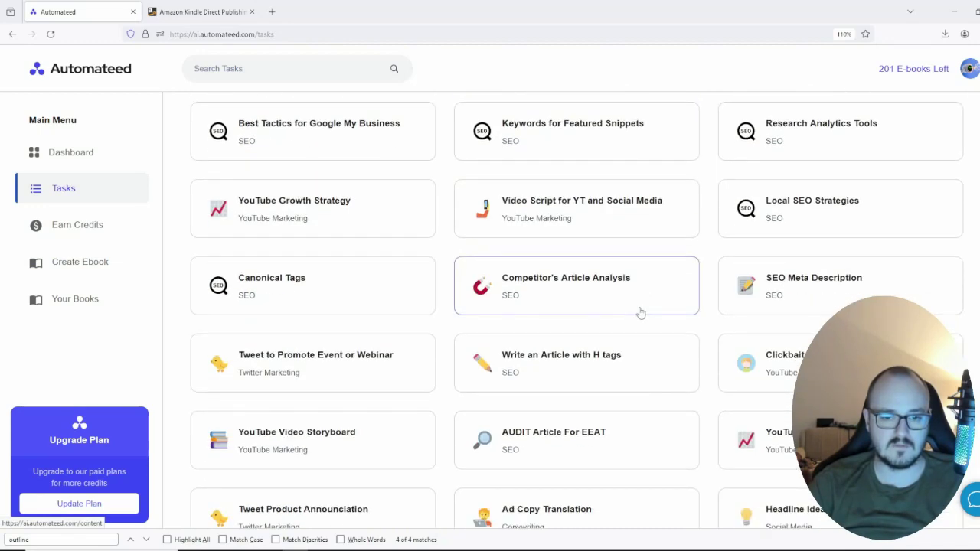
pyautogui.scroll(15, 724, 314)
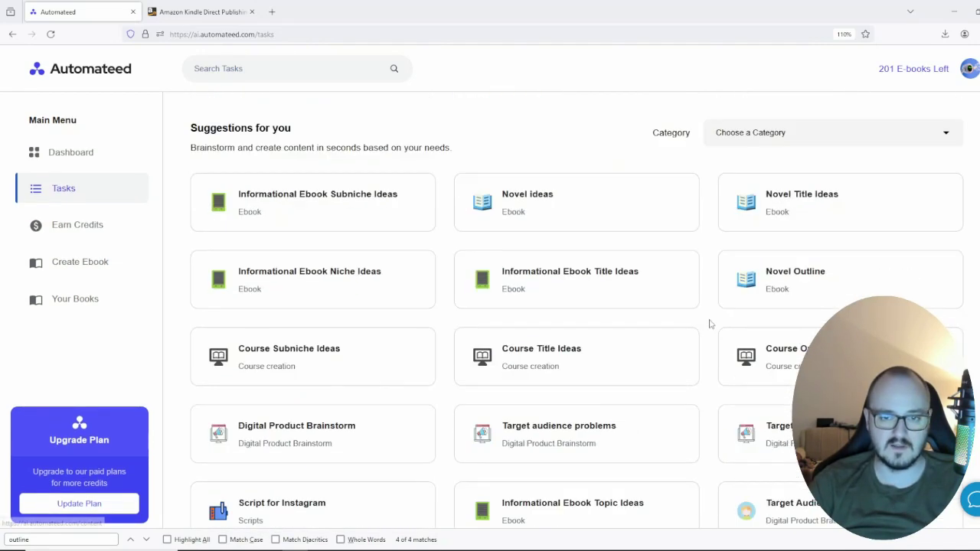
# Step: Filter task suggestions to the Ebook category, then go back to the Dashboard
pyautogui.click(772, 132)
pyautogui.click(746, 488)
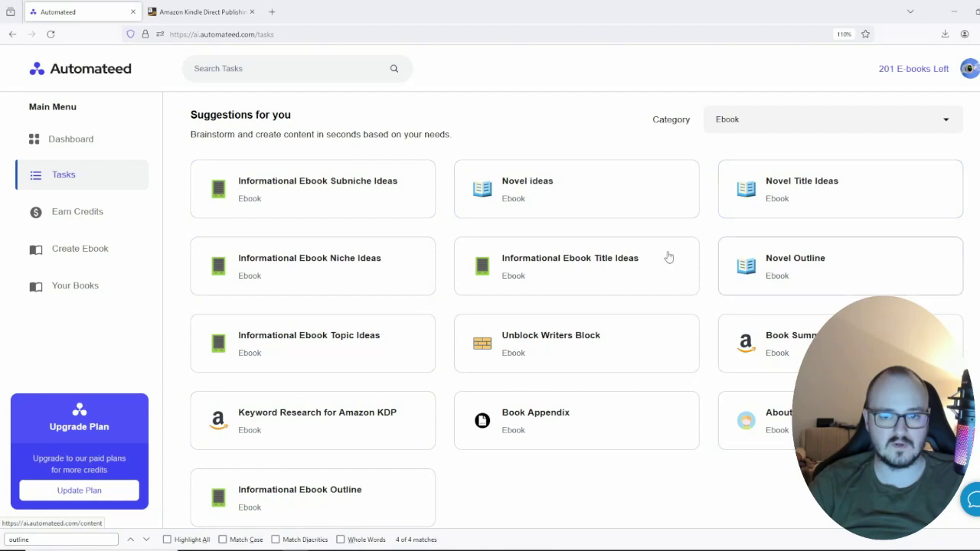
pyautogui.scroll(1, 709, 243)
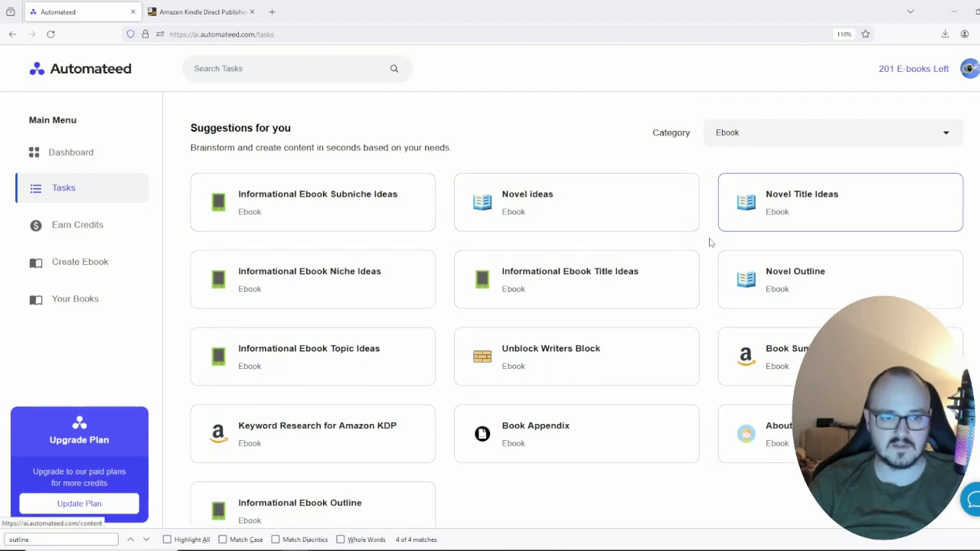
pyautogui.click(61, 152)
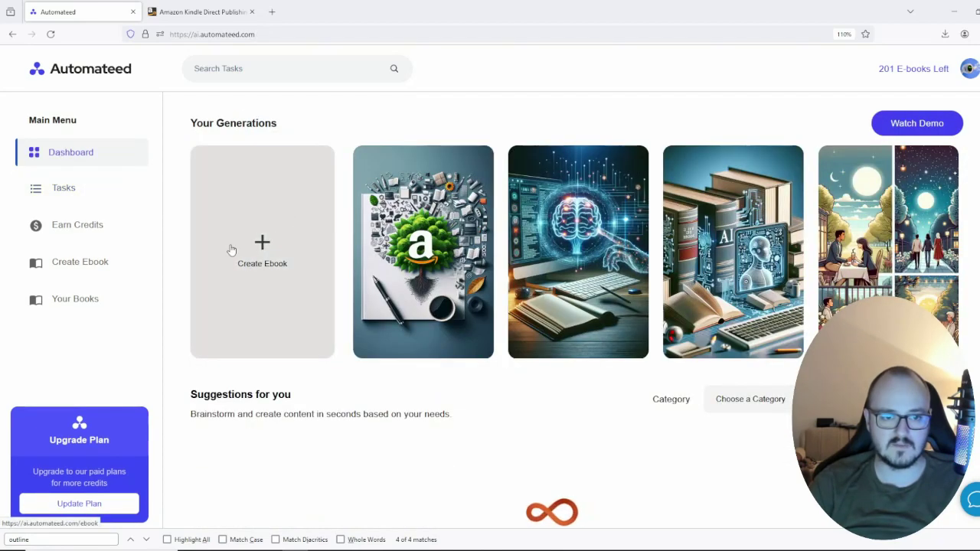